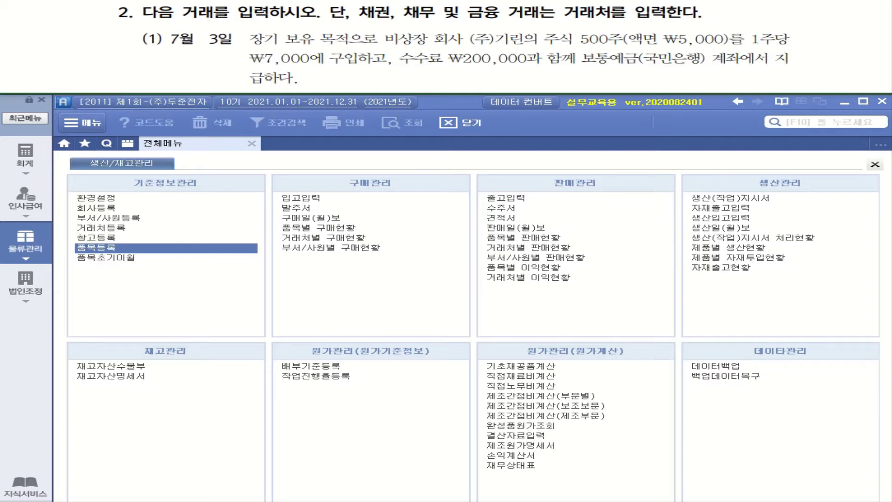
drag(564, 21, 710, 21)
mouse_move(604, 14)
mouse_down()
mouse_move(739, 24)
mouse_move(770, 17)
mouse_move(751, 27)
mouse_move(790, 26)
mouse_up()
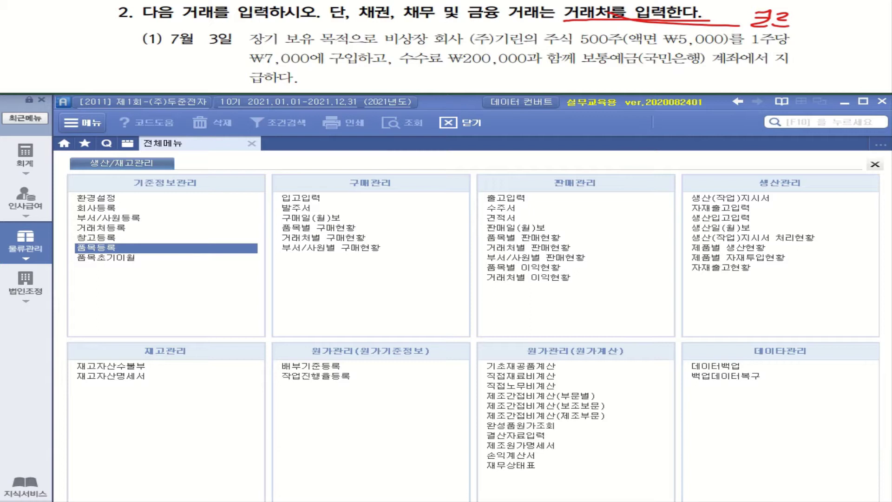
drag(251, 46, 355, 45)
drag(254, 44, 280, 37)
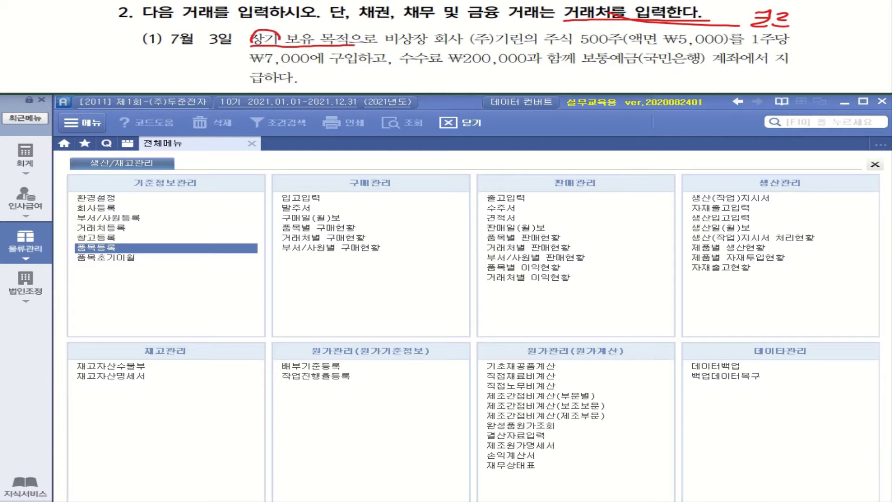
mouse_move(542, 50)
mouse_down()
mouse_move(576, 47)
mouse_move(544, 28)
mouse_move(539, 45)
mouse_up()
mouse_move(250, 40)
mouse_down()
mouse_move(225, 47)
mouse_move(232, 52)
mouse_up()
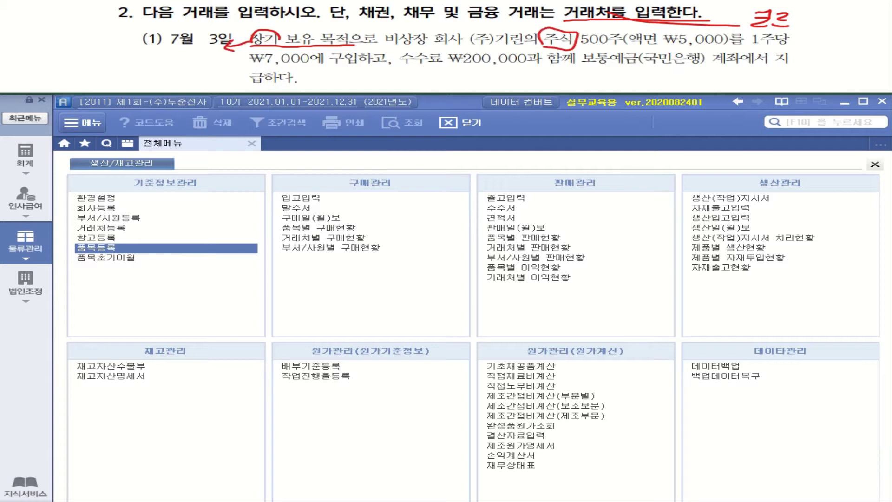
mouse_move(20, 43)
mouse_down()
mouse_move(30, 54)
mouse_move(85, 41)
mouse_move(86, 53)
mouse_move(126, 39)
mouse_move(119, 47)
mouse_move(143, 49)
mouse_up()
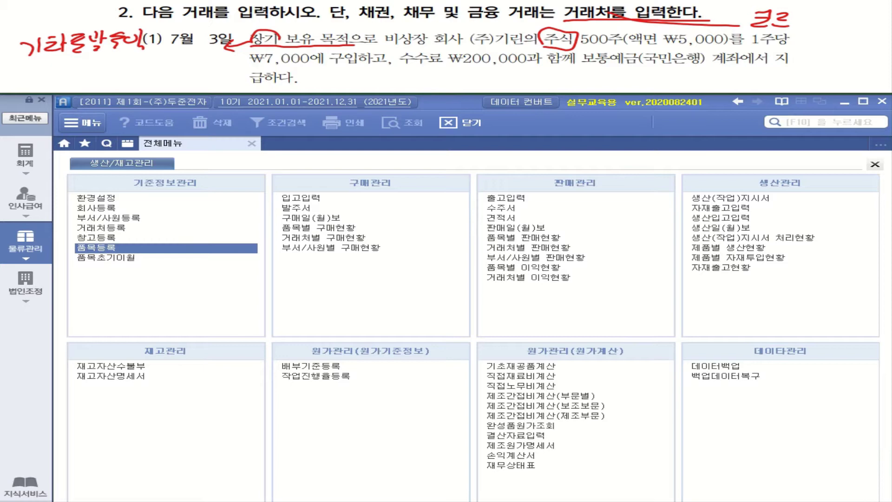
mouse_move(29, 63)
mouse_down()
mouse_move(46, 72)
mouse_move(35, 77)
mouse_up()
mouse_move(46, 60)
mouse_down()
mouse_move(67, 70)
mouse_move(61, 81)
mouse_up()
drag(69, 66, 85, 71)
drag(84, 68, 114, 76)
drag(121, 51, 140, 65)
drag(124, 70, 147, 69)
drag(150, 54, 149, 70)
drag(168, 53, 167, 65)
mouse_move(156, 68)
mouse_down()
mouse_move(181, 66)
mouse_move(179, 77)
mouse_up()
drag(187, 53, 207, 62)
drag(182, 66, 201, 75)
drag(201, 60, 217, 73)
drag(212, 59, 222, 74)
drag(176, 77, 207, 79)
drag(189, 84, 197, 90)
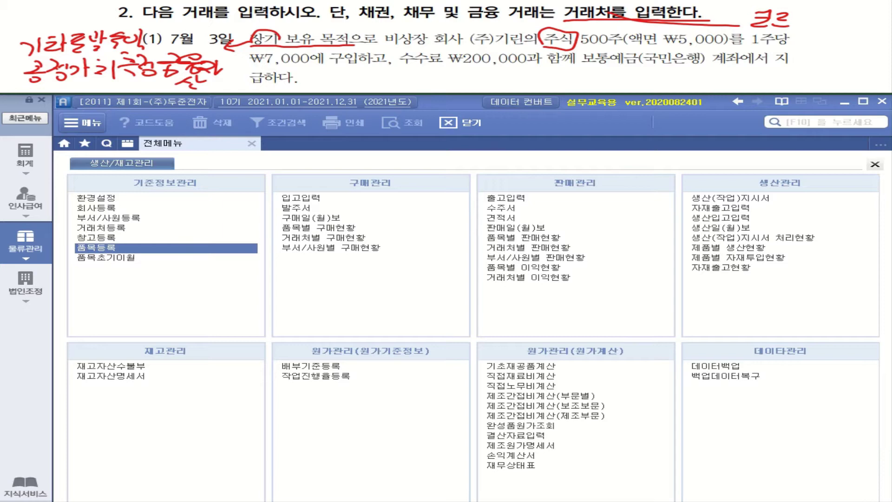
drag(634, 42, 719, 41)
drag(646, 39, 721, 39)
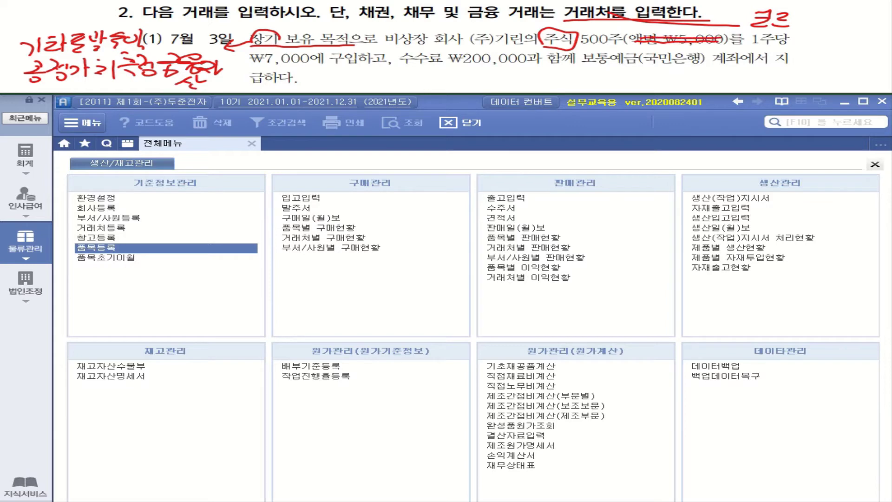
drag(242, 68, 361, 68)
mouse_move(351, 71)
mouse_down()
mouse_move(368, 74)
mouse_move(364, 86)
mouse_up()
mouse_move(367, 65)
mouse_down()
mouse_move(368, 88)
mouse_move(380, 76)
mouse_up()
mouse_move(374, 80)
mouse_down()
mouse_move(381, 85)
mouse_move(395, 72)
mouse_up()
drag(384, 72, 404, 85)
drag(408, 70, 418, 73)
drag(422, 68, 428, 90)
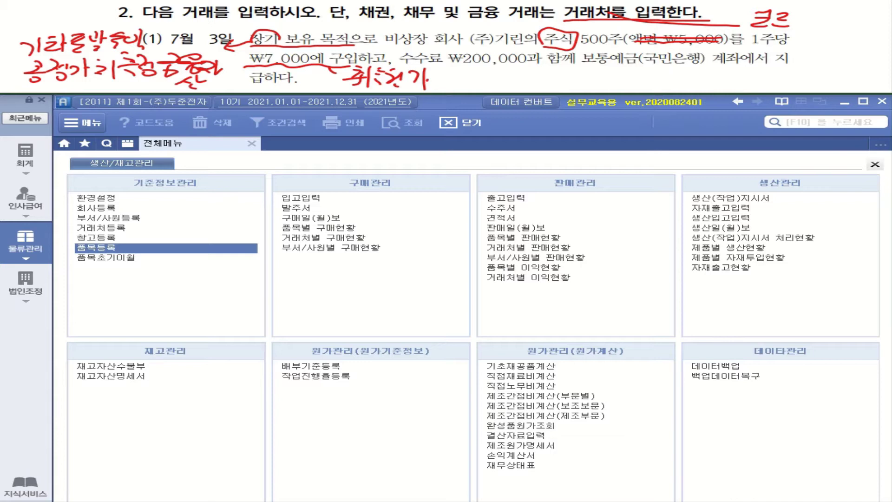
mouse_move(328, 48)
mouse_down()
mouse_move(457, 22)
mouse_move(573, 20)
mouse_up()
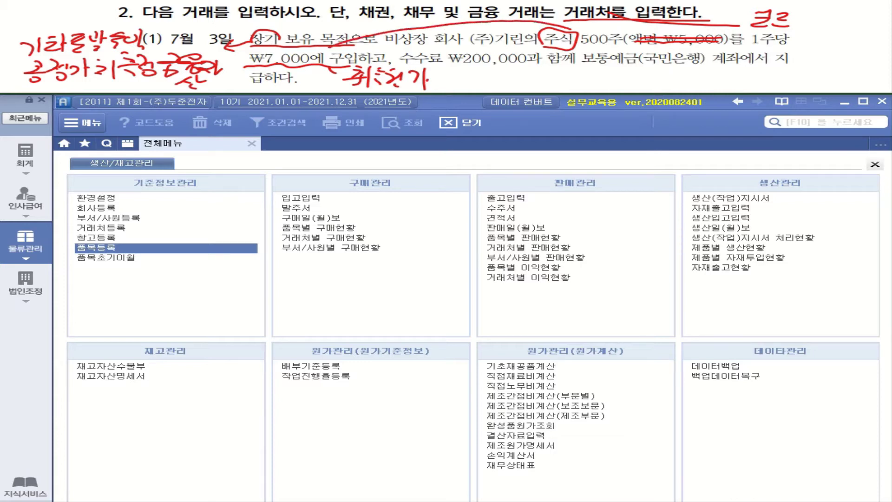
mouse_move(420, 20)
mouse_down()
mouse_move(431, 33)
mouse_move(415, 33)
mouse_up()
mouse_move(398, 65)
mouse_down()
mouse_move(533, 65)
mouse_move(446, 83)
mouse_move(517, 78)
mouse_move(507, 86)
mouse_up()
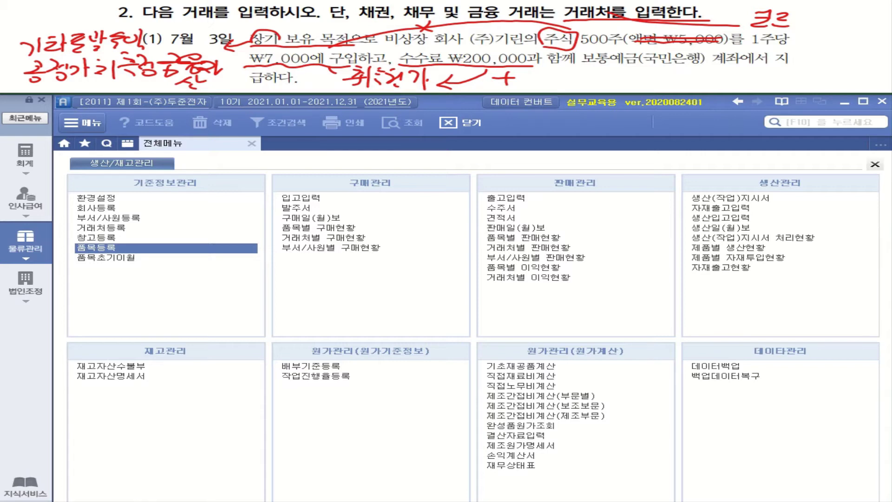
mouse_move(584, 67)
mouse_down()
mouse_move(553, 88)
mouse_move(641, 83)
mouse_move(628, 88)
mouse_move(665, 75)
mouse_move(673, 83)
mouse_move(697, 72)
mouse_move(688, 87)
mouse_up()
drag(717, 71, 706, 85)
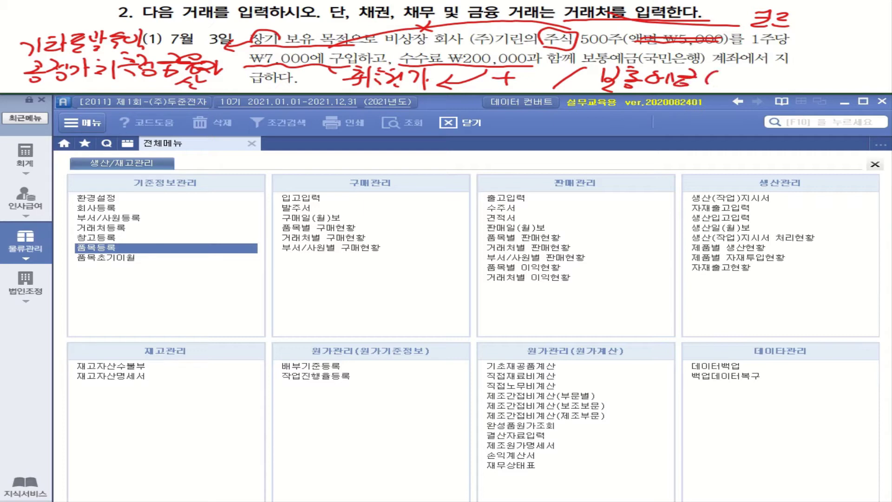
drag(783, 76, 786, 89)
mouse_move(675, 57)
mouse_down()
mouse_move(659, 68)
mouse_move(687, 50)
mouse_up()
mouse_move(685, 75)
mouse_down()
mouse_move(741, 65)
mouse_move(744, 83)
mouse_up()
drag(730, 74, 753, 74)
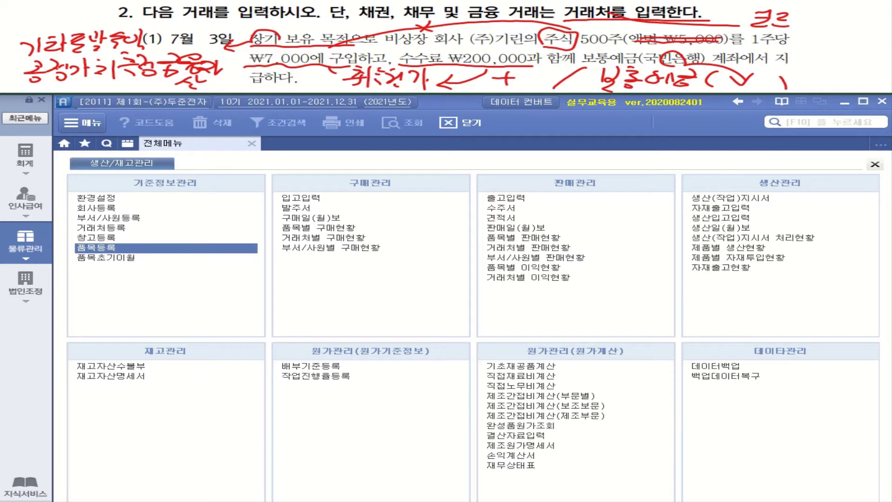
- Open general voucher entry (일반전표입력) in the accounting module and set the voucher date to 07월 03일
click(26, 155)
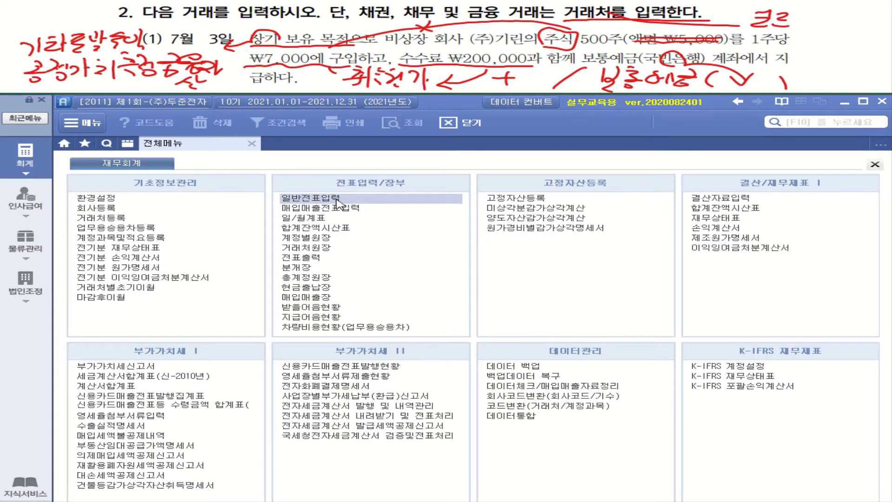
click(338, 203)
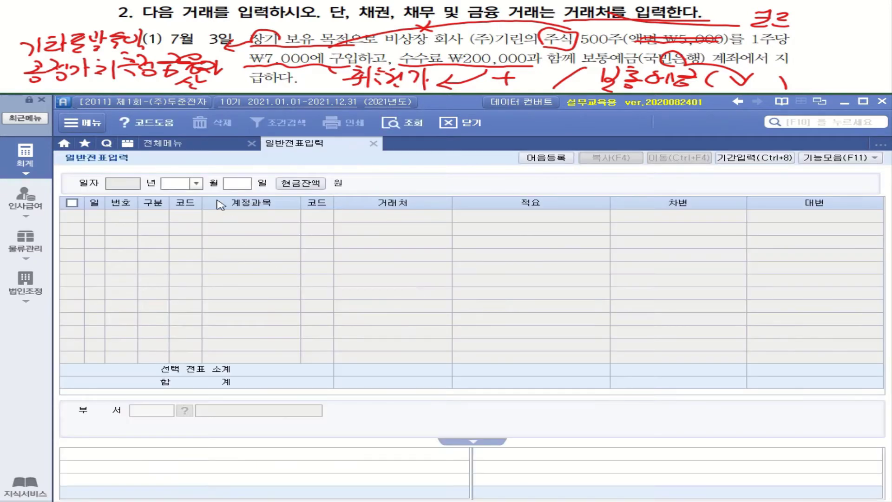
click(197, 183)
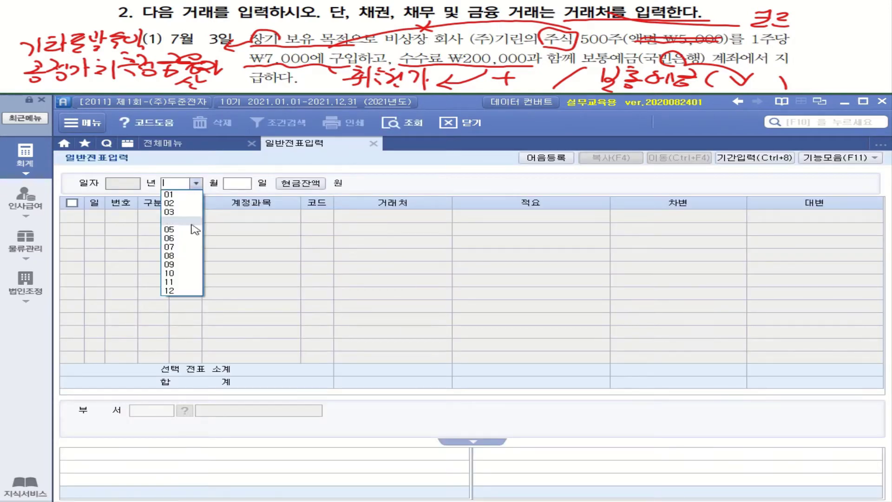
click(182, 249)
text(03)
key(Return)
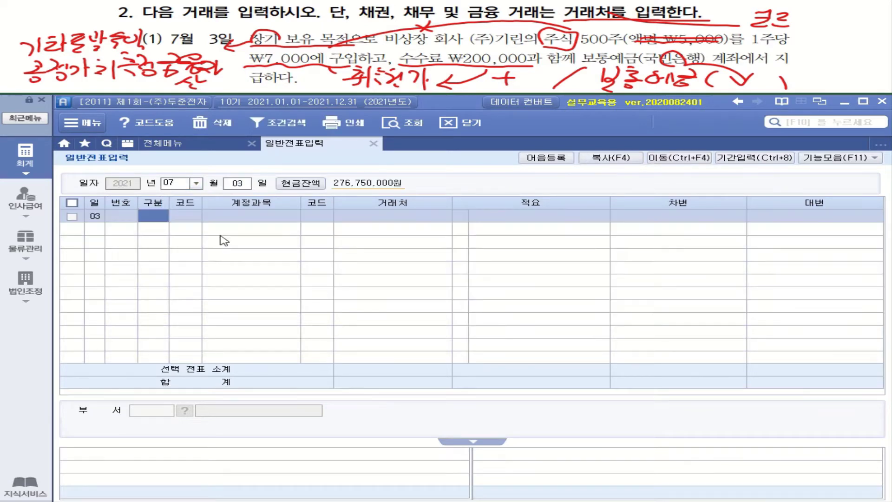
- Start a debit (차변) line on account 178 기타포괄손익-공정가치측정금융자산(비유동), looking the account up by "기타"
text(3)
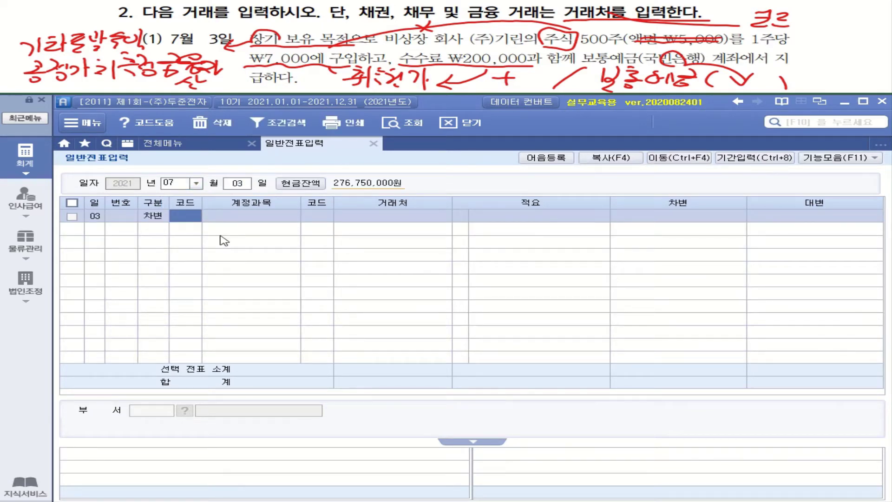
text(단)
text(타)
key(Return)
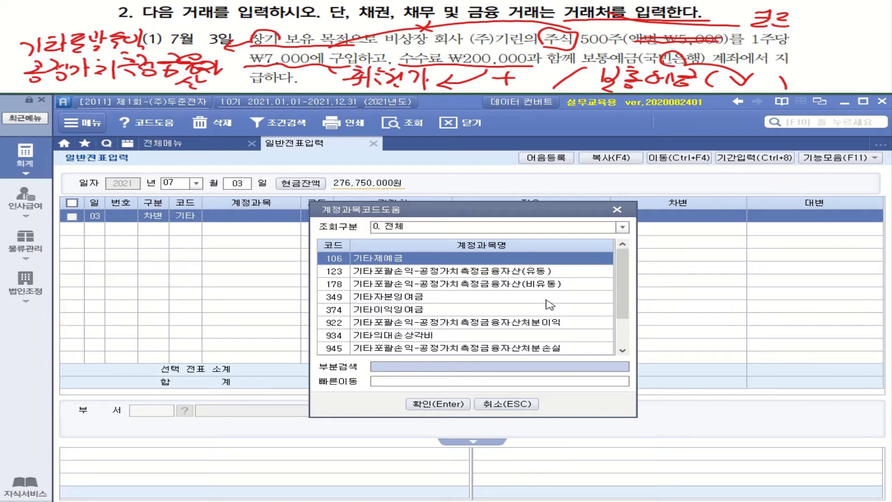
click(519, 283)
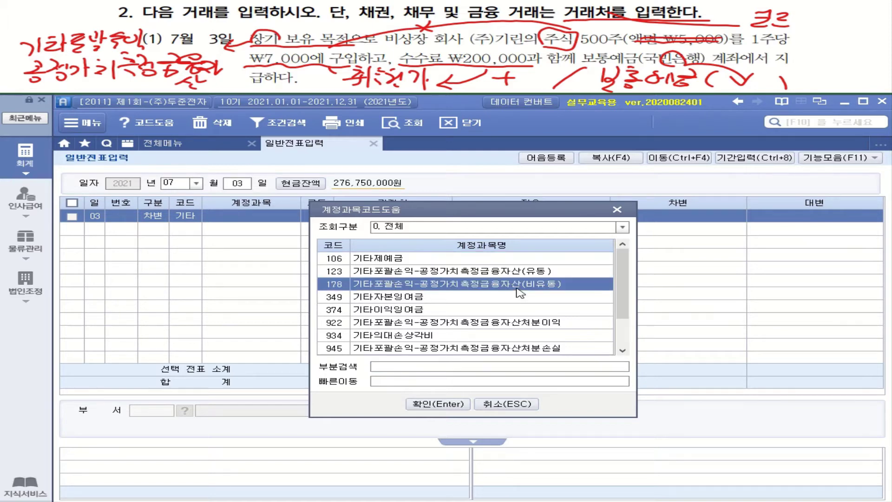
double_click(519, 284)
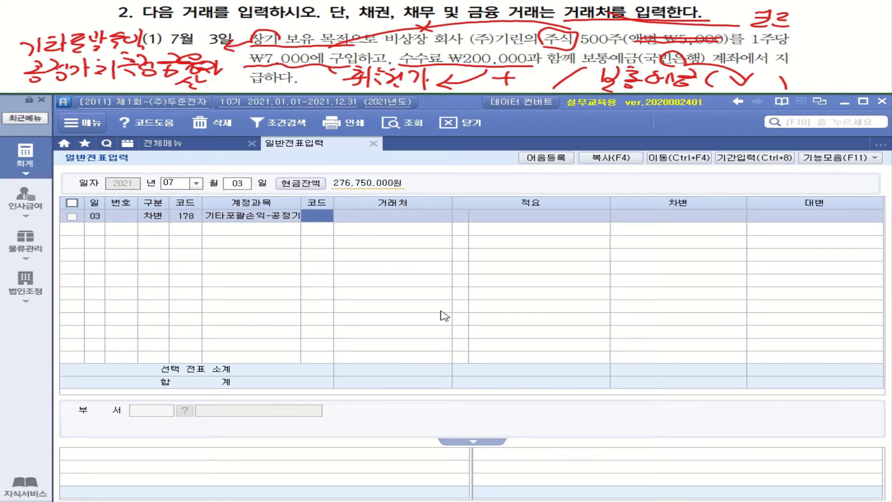
- Leave the debit line's client and description blank and enter a debit amount of 3,700,000
key(Return)
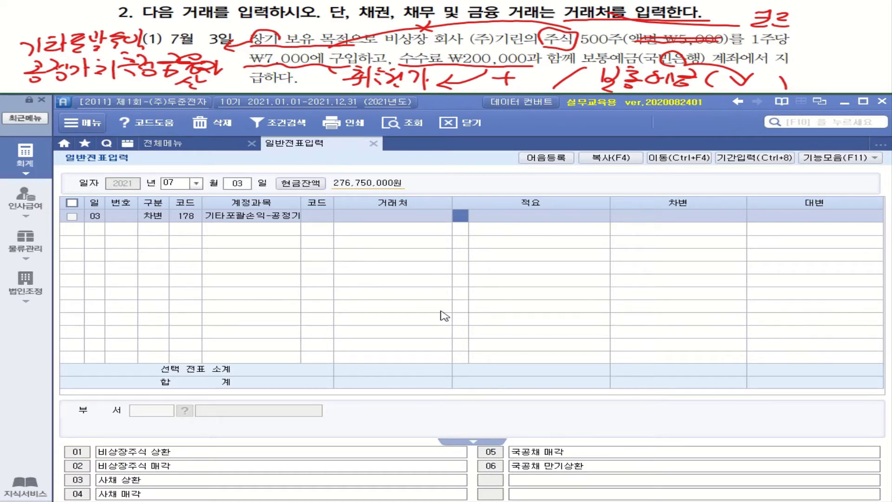
key(Return)
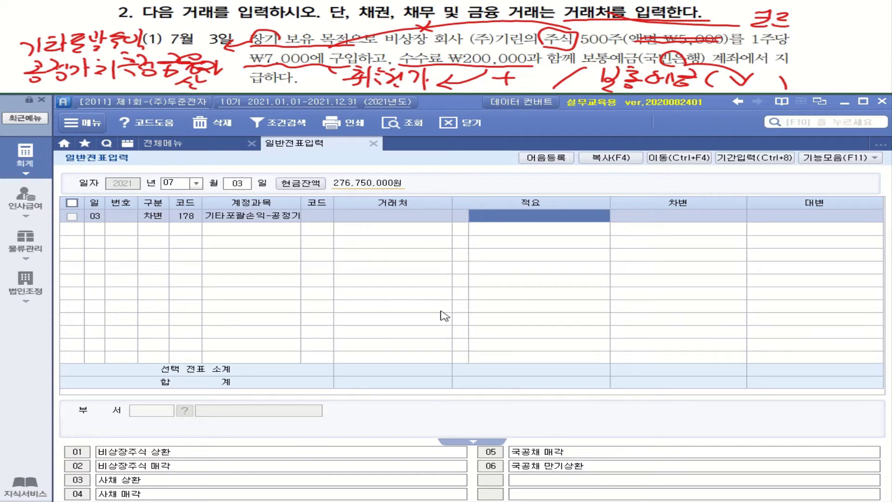
key(Return)
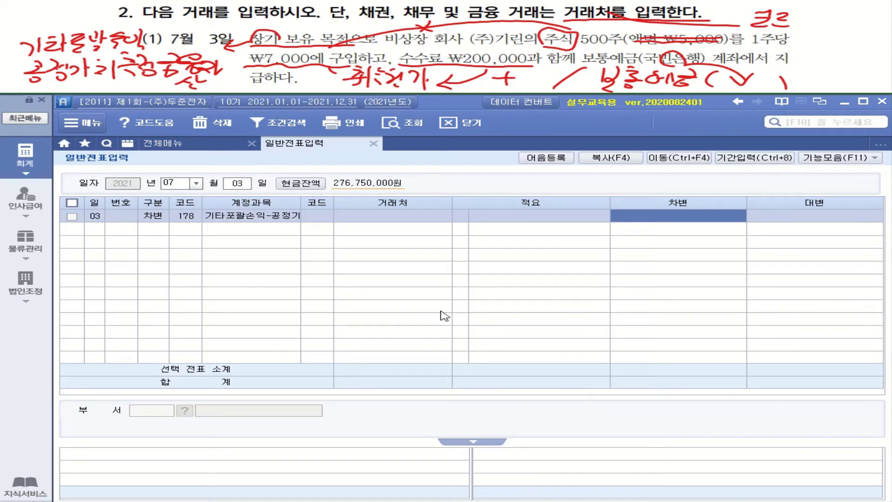
text(3700000)
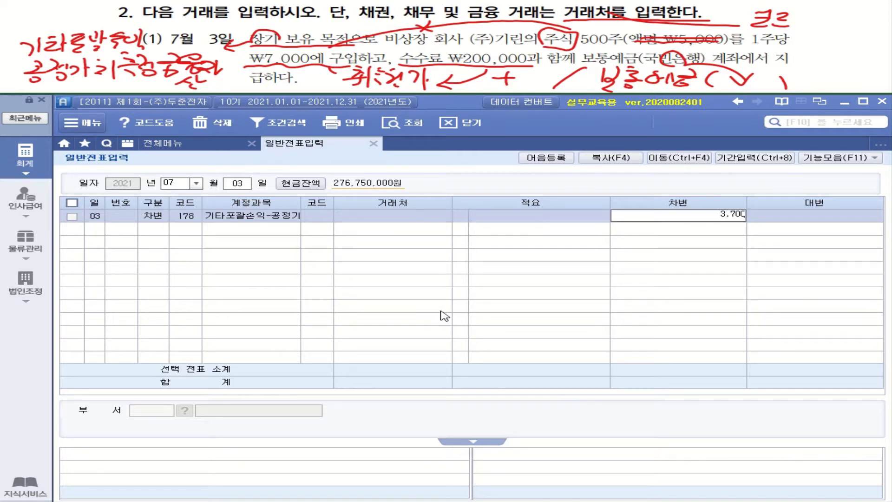
key(Return)
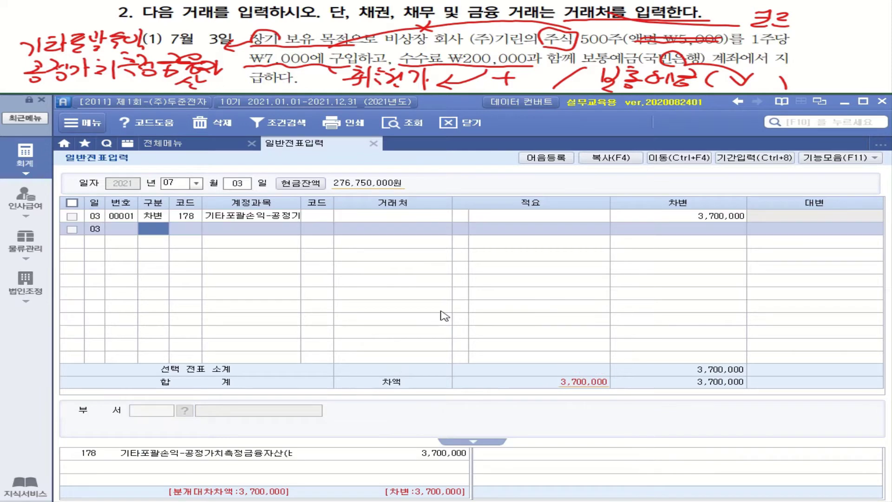
- Add a credit (대변) line on account 103 보통예금 with 국민은행(보통) as the client
text(4)
key(Return)
text(103)
key(Return)
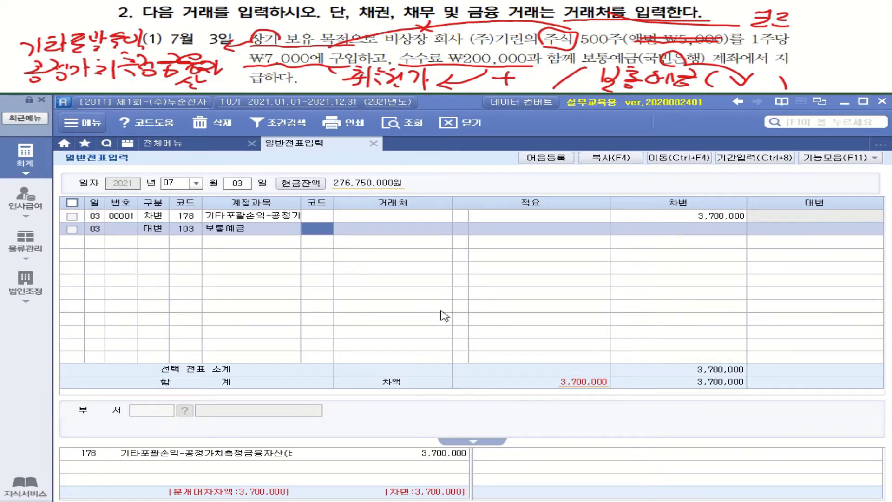
text(국민)
key(Return)
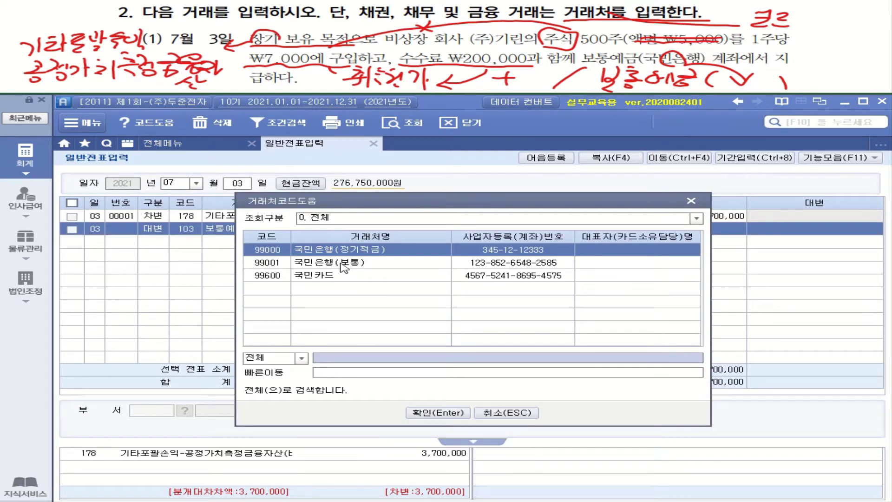
double_click(344, 262)
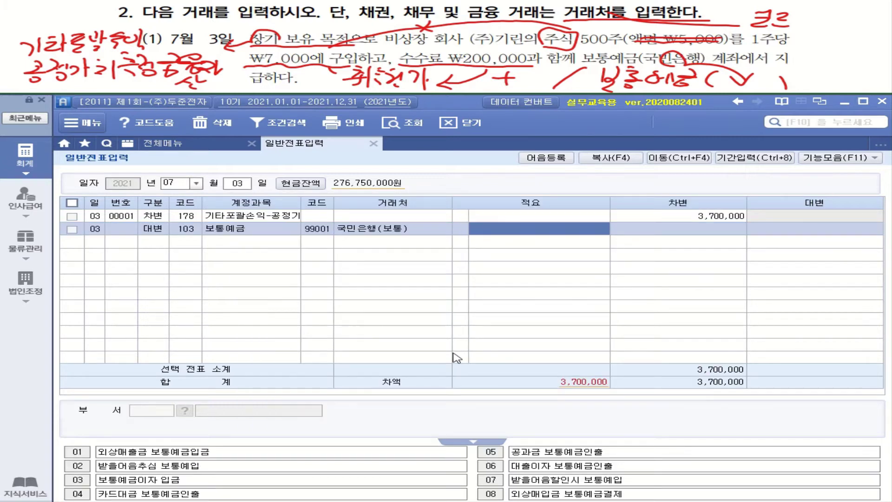
- Leave the 보통예금 line's description blank, enter a credit amount of 3,700,000 and select the saved line
key(Return)
text(3700000)
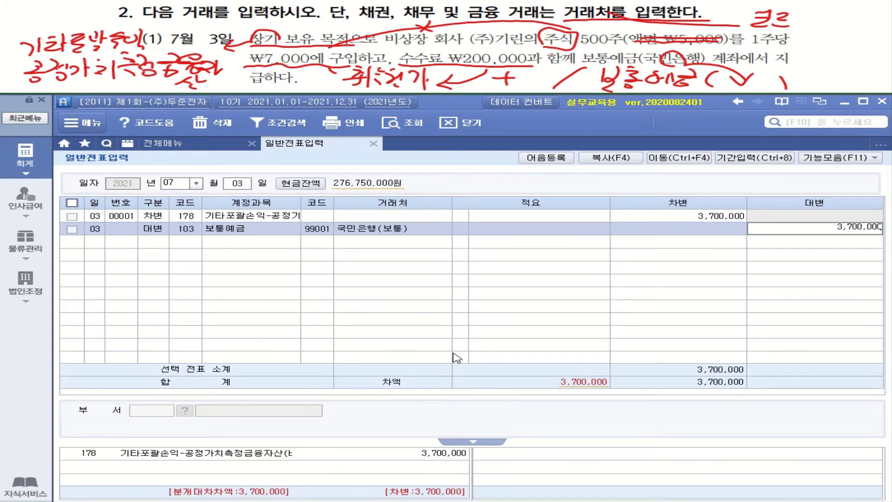
key(Return)
click(182, 229)
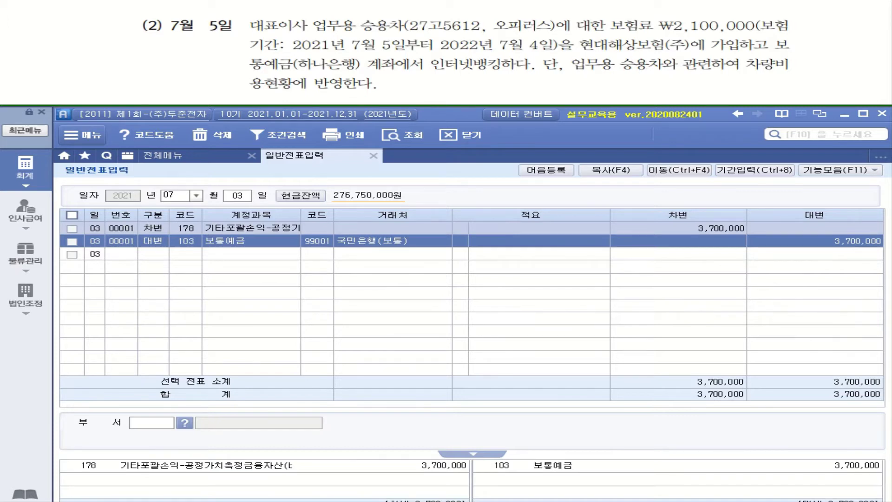
drag(612, 33, 792, 33)
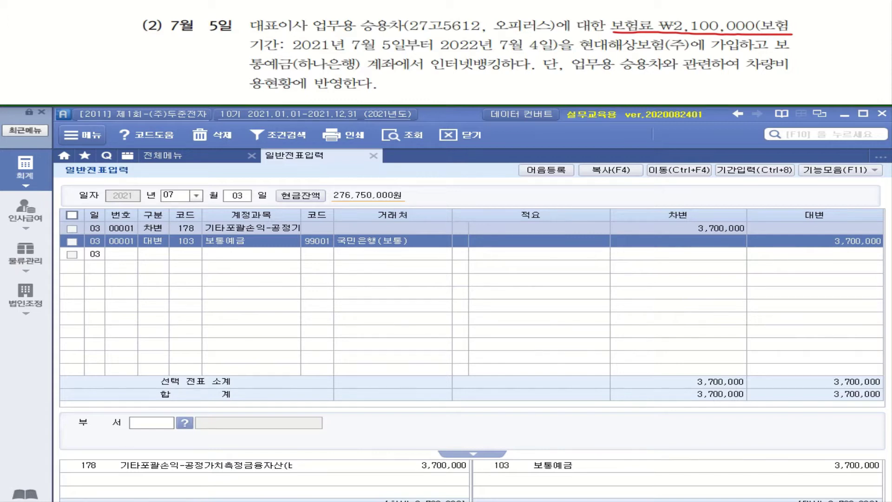
drag(285, 68, 400, 68)
mouse_move(567, 72)
mouse_down()
mouse_move(670, 73)
mouse_move(679, 61)
mouse_move(717, 73)
mouse_move(789, 70)
mouse_up()
drag(238, 91, 377, 91)
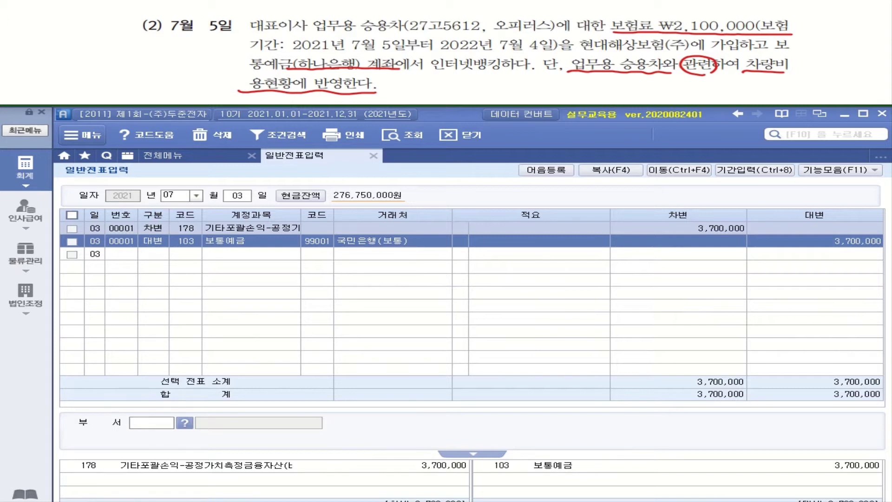
- In 업무용승용차등록, set the insurance period (보험기간) of the 오피러스, code 8001, to 2021-07-05 ~ 2022-07-04
click(26, 177)
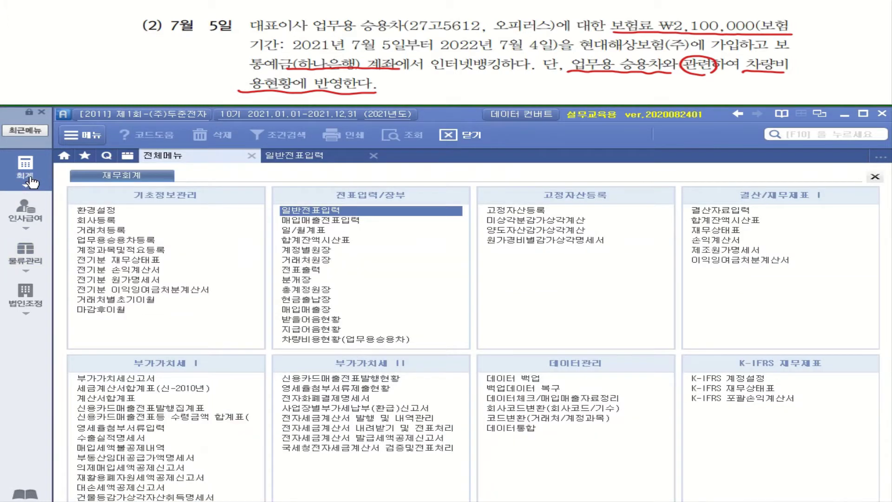
click(117, 241)
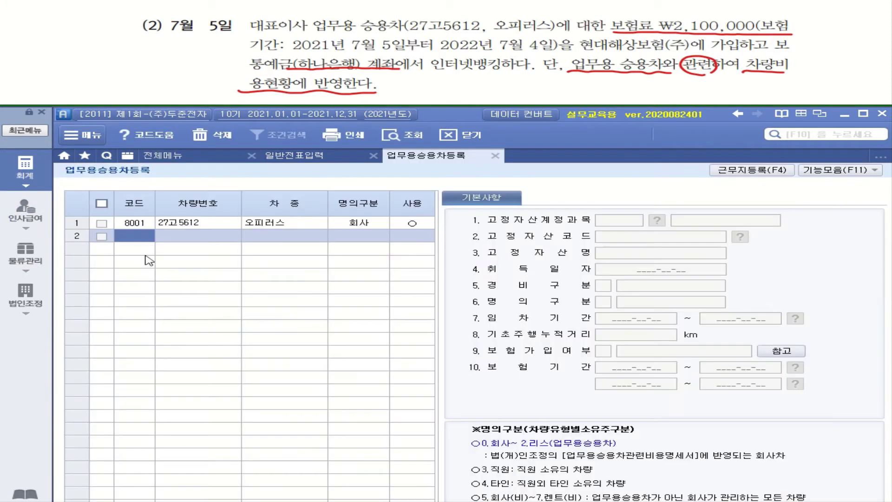
click(195, 226)
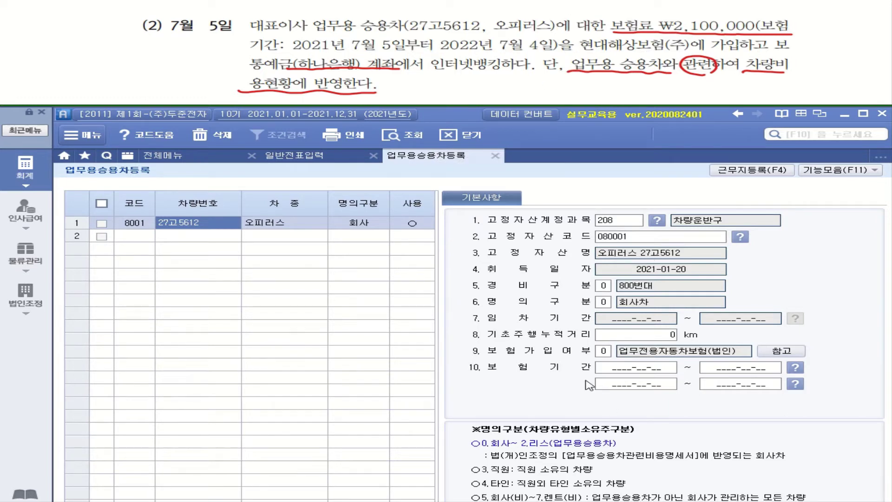
click(629, 372)
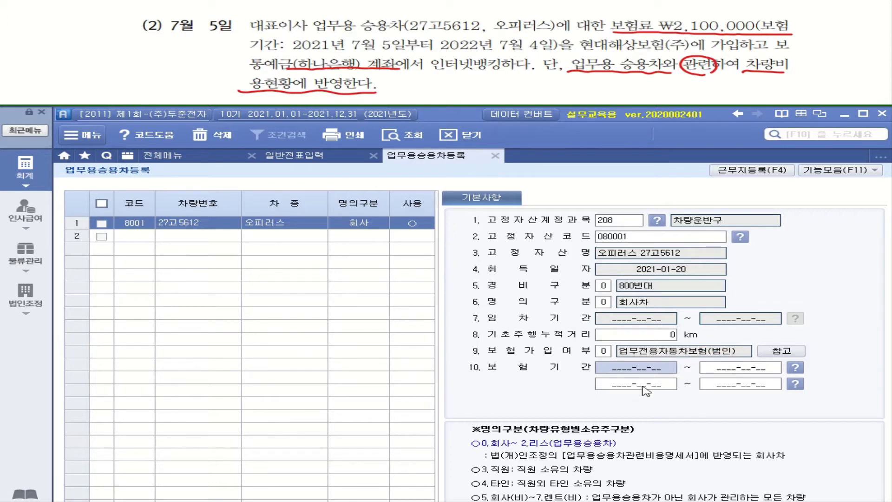
text(20)
text(21-07-05 ~ )
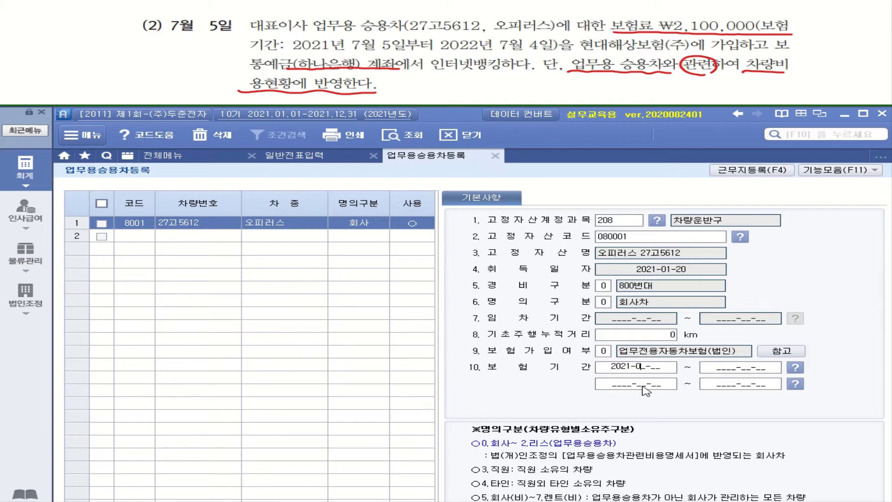
text(2)
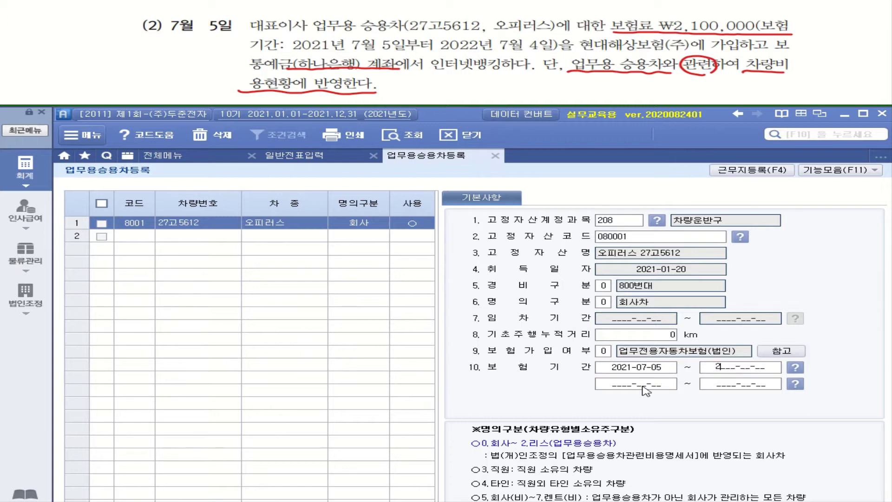
text(022-07-04)
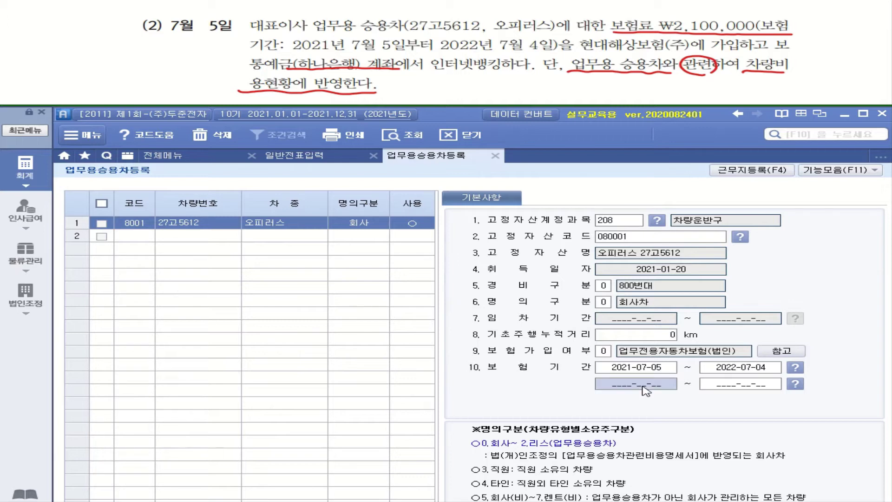
click(146, 239)
click(145, 224)
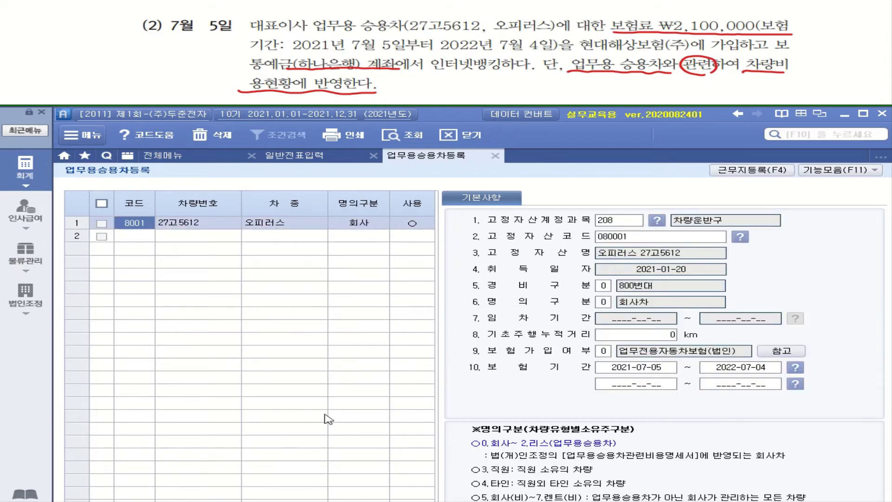
- Return to 일반전표입력, set the day to 05 and start a debit (차변) line on account 821 보험료
click(294, 157)
click(237, 196)
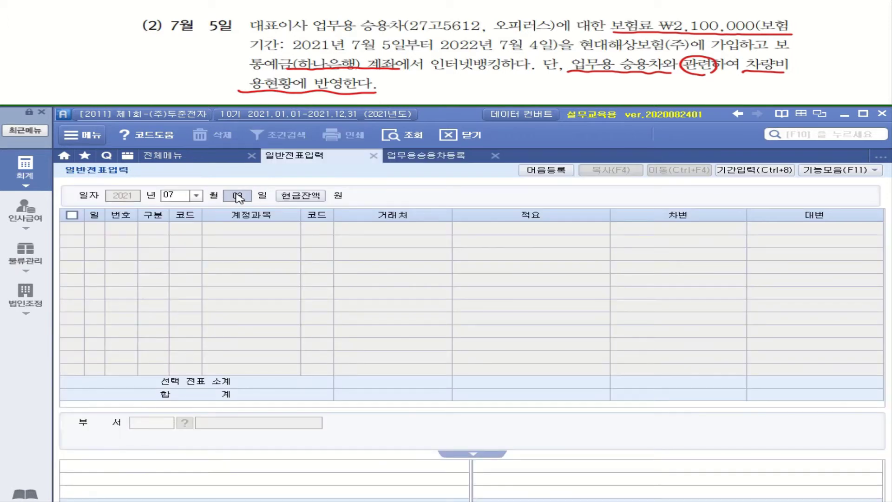
text(05)
key(Return)
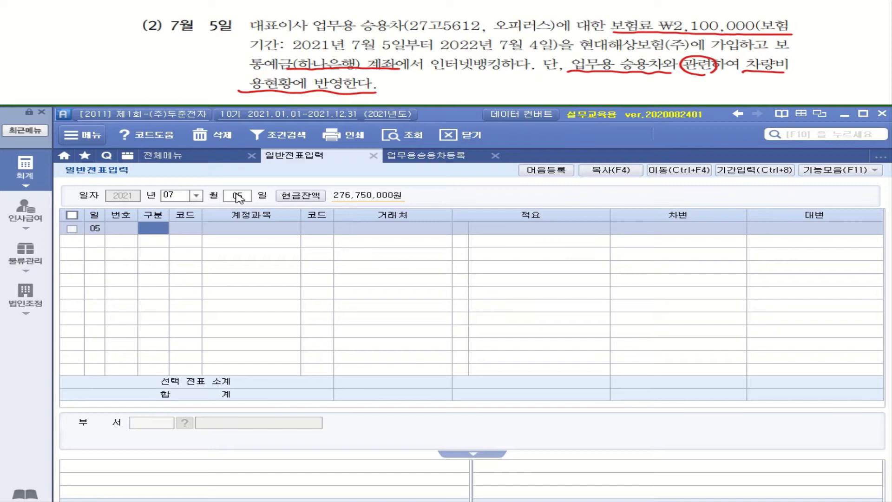
key(3)
key(Return)
text(821)
key(Return)
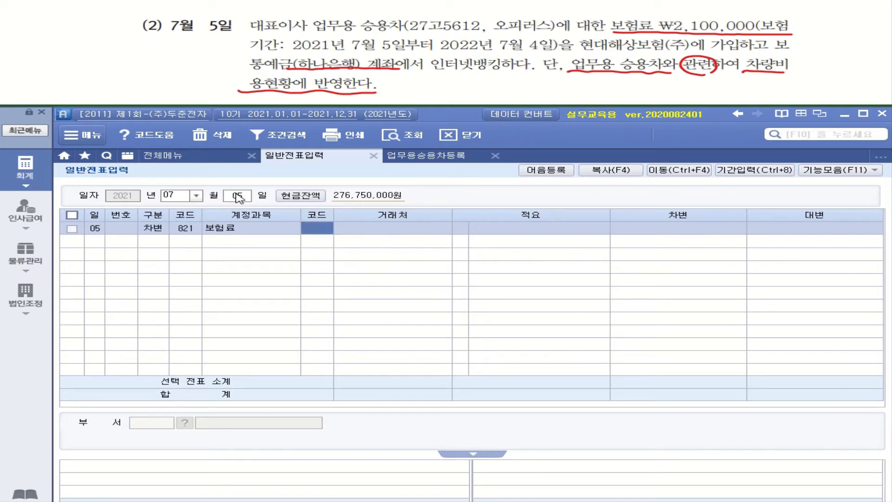
- Leave the 보험료 line's client and description blank and enter a debit amount of 2,100,000
key(Return)
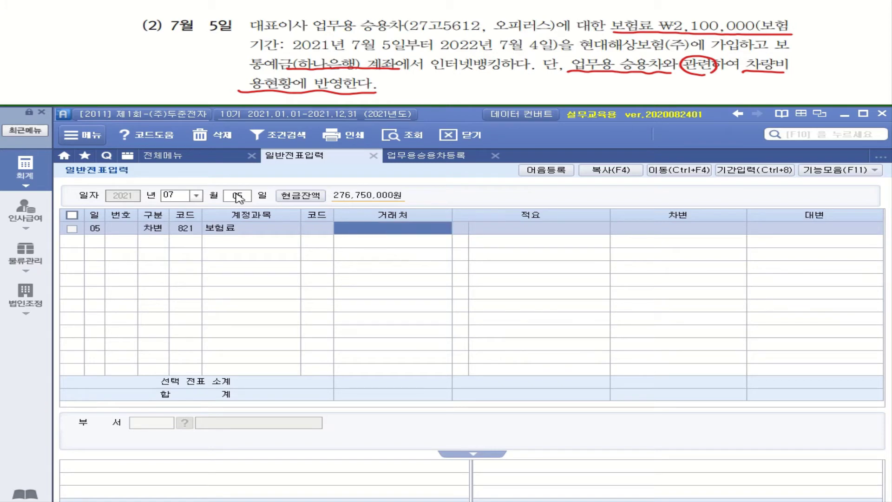
key(Return)
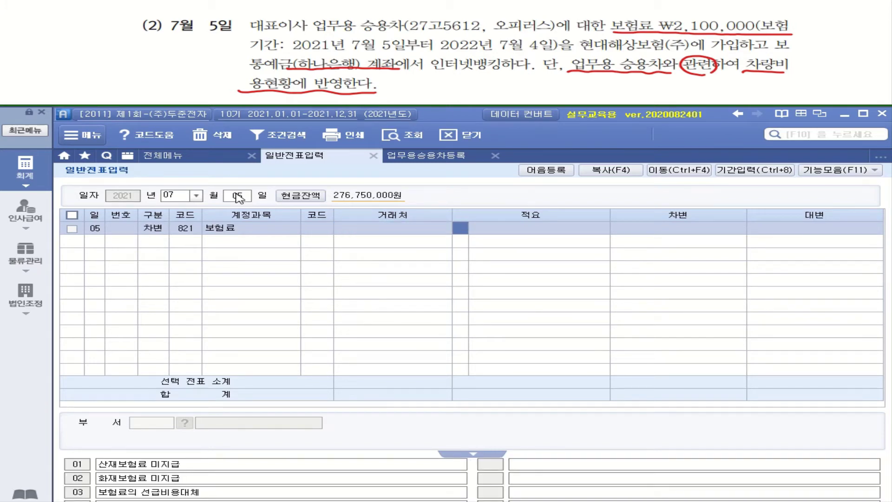
key(Return)
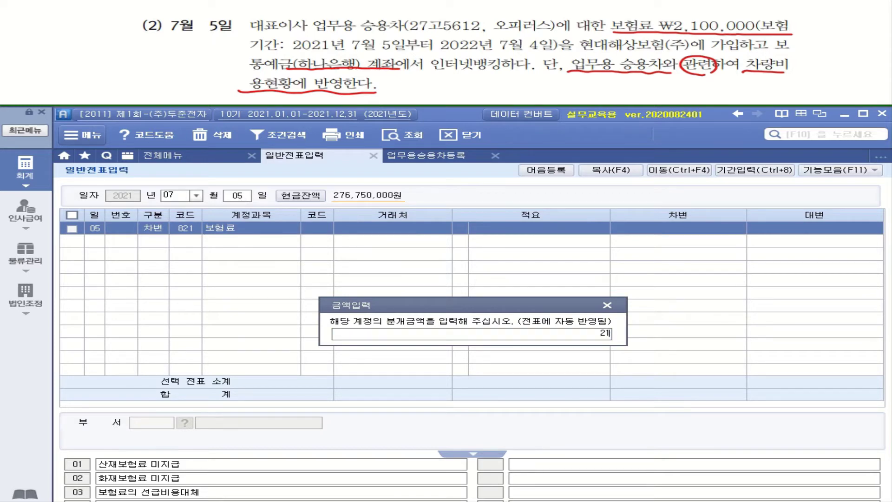
text(2100000)
key(Return)
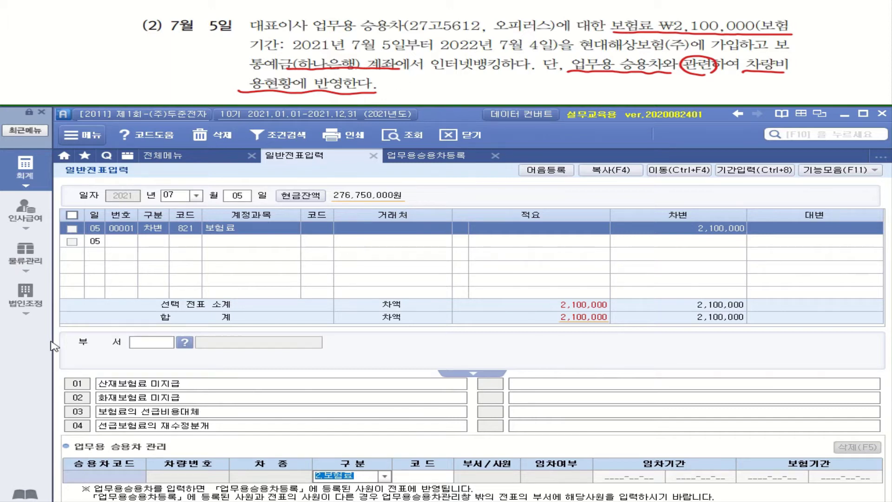
mouse_move(395, 74)
mouse_down()
mouse_move(418, 72)
mouse_move(396, 93)
mouse_up()
mouse_move(396, 82)
mouse_down()
mouse_move(432, 84)
mouse_move(417, 91)
mouse_up()
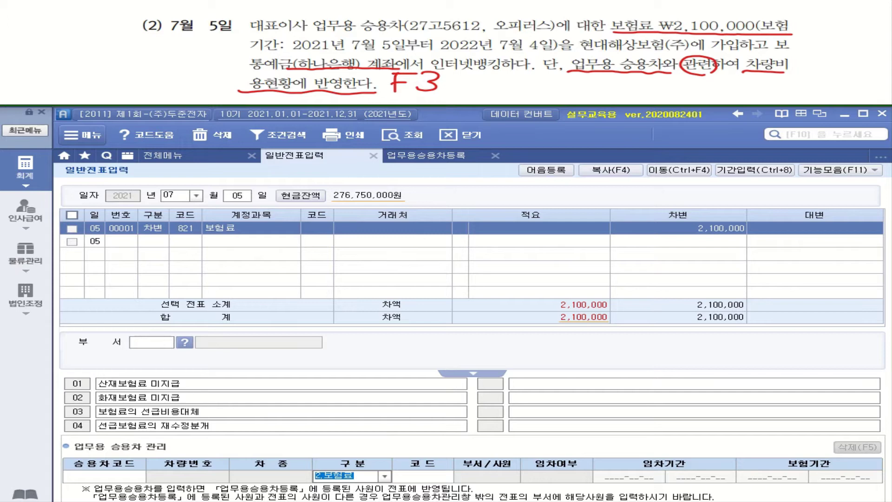
- Link the 보험료 line to business car 8001 오피러스 in 업무용 승용차 관리
click(111, 480)
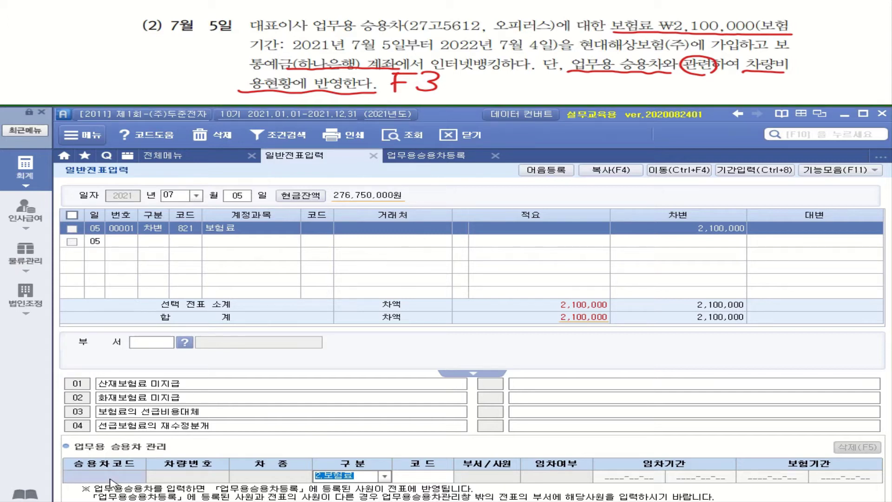
key(F3)
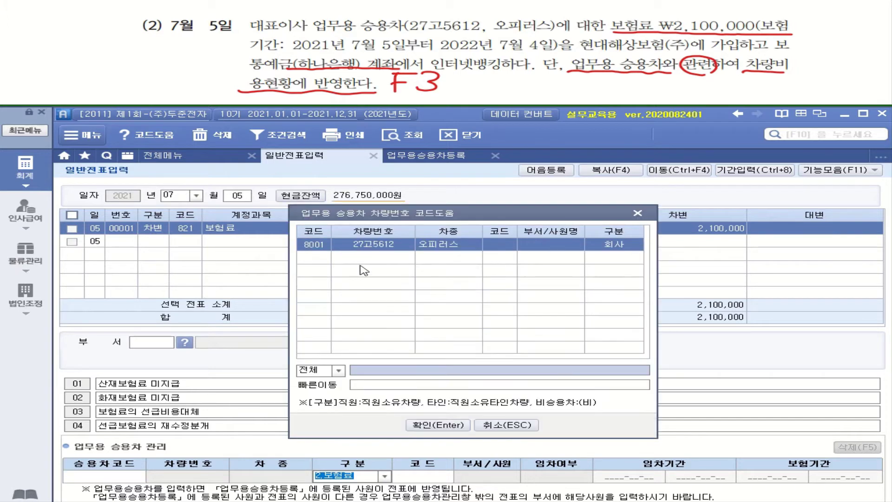
double_click(395, 251)
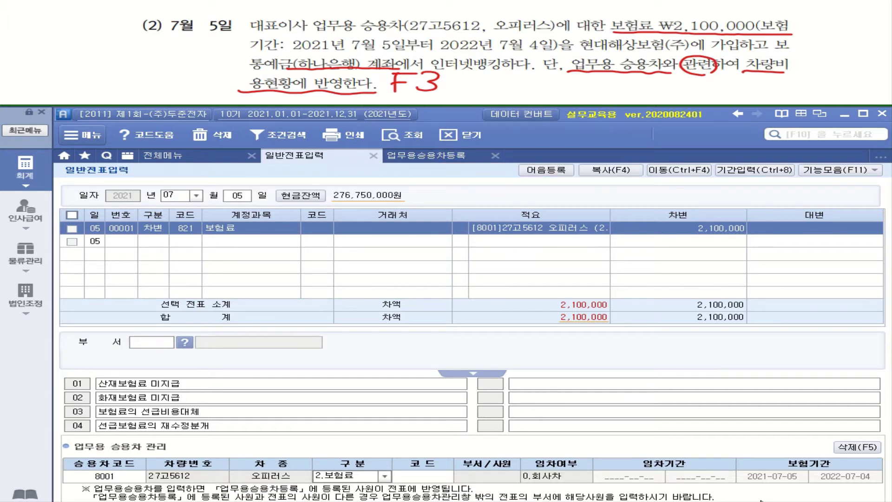
- Add a credit (대변) line on account 103 보통예금 for client 하나은행(보통), carrying over the description, with an amount of 2,100,000
click(165, 241)
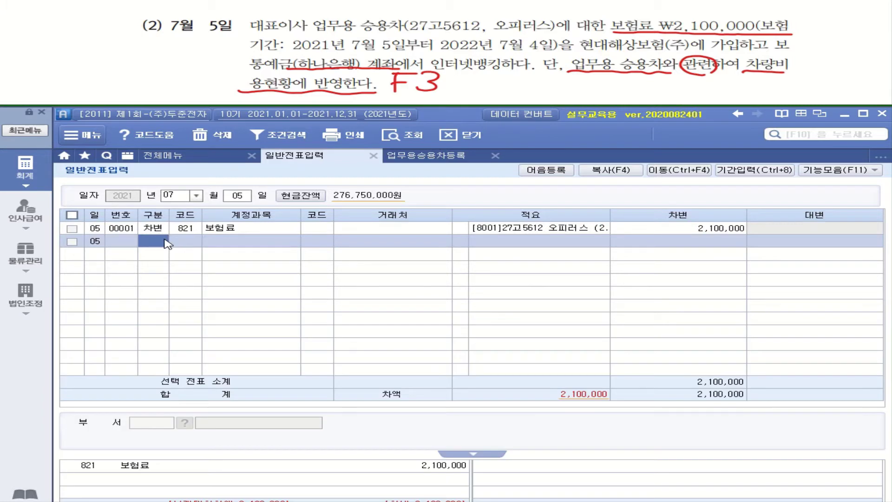
text(4103)
key(Return)
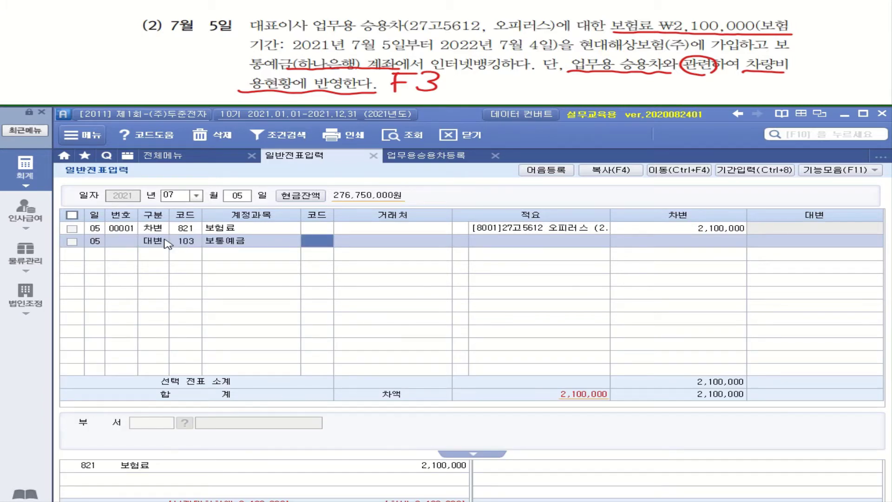
text(하나)
key(Return)
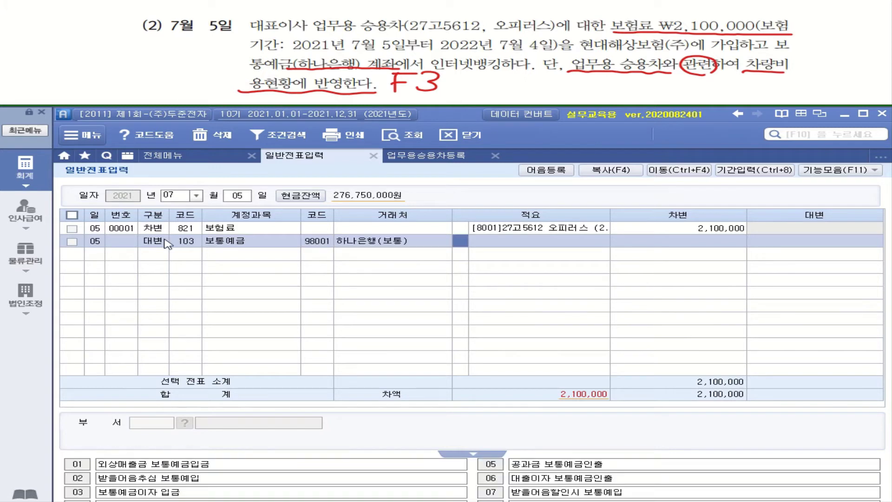
key(Return)
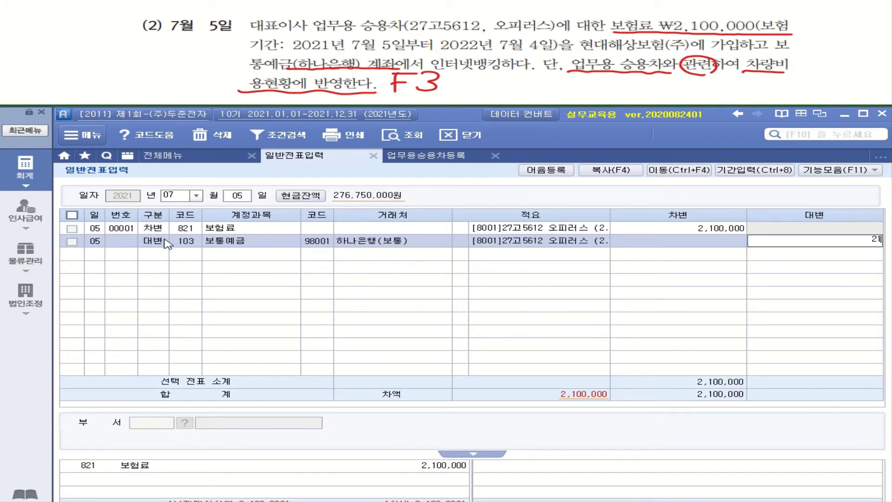
key(Return)
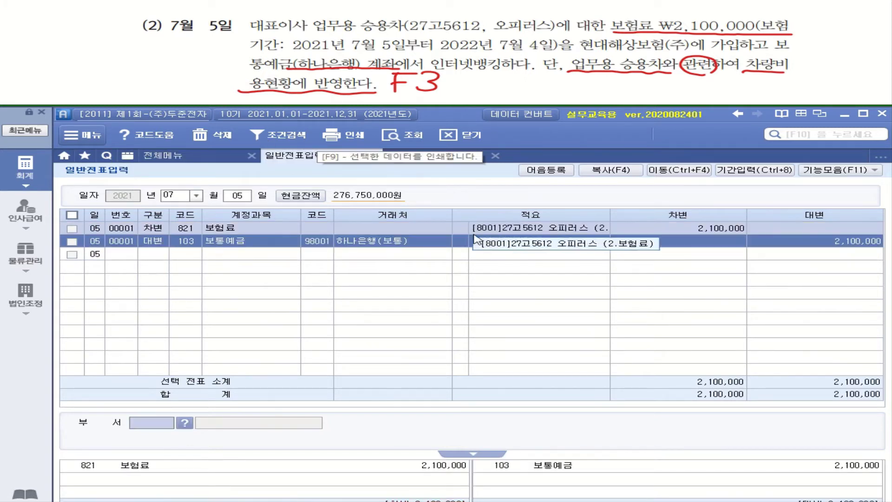
- Review the vehicle details linked to the 보험료 line, and open 차량비용현황(업무용승용차) with the month set to 07
click(462, 229)
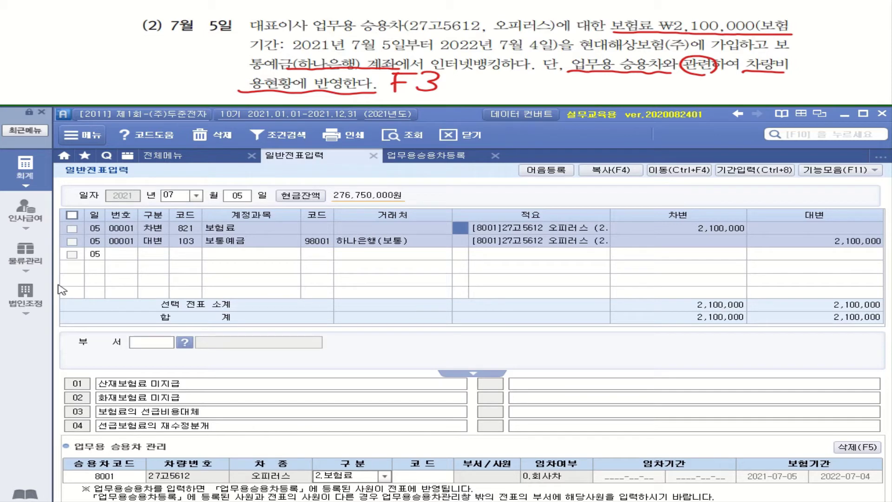
click(28, 171)
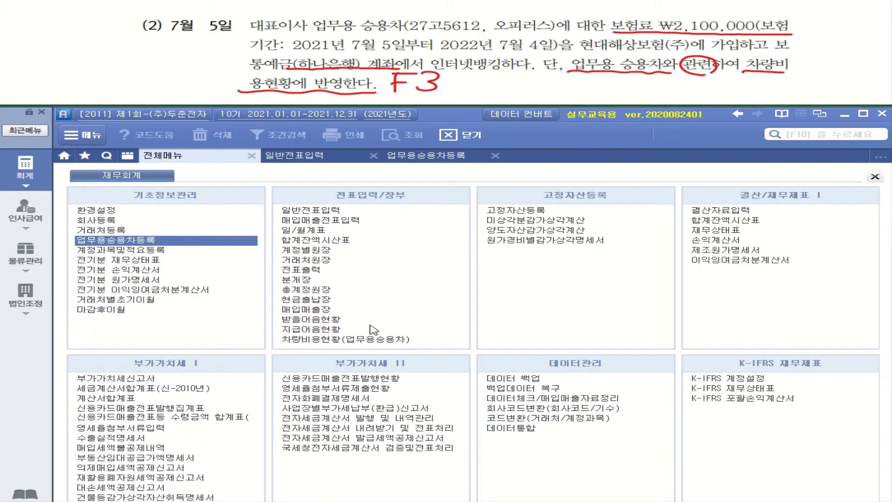
click(352, 344)
click(354, 345)
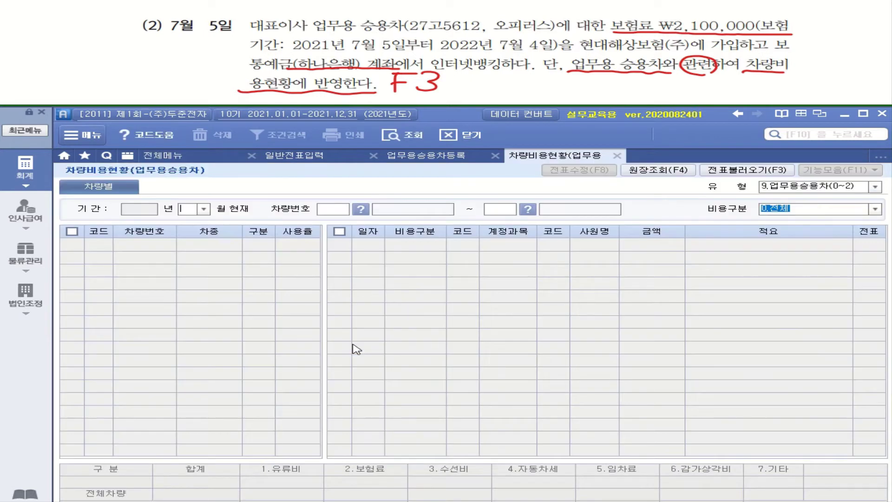
click(203, 208)
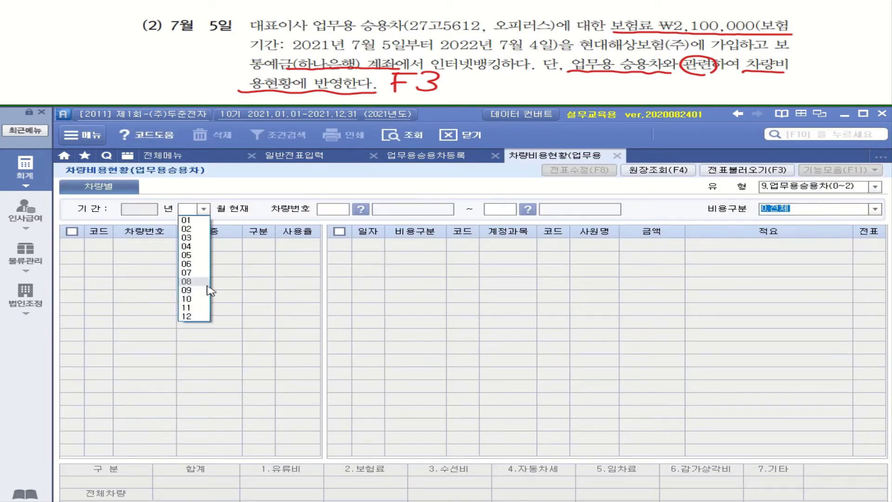
click(193, 272)
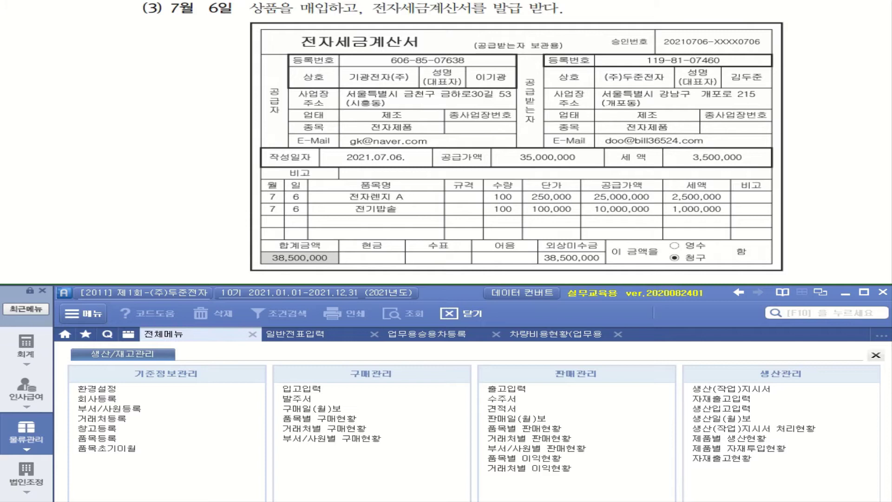
mouse_move(328, 49)
mouse_down()
mouse_move(312, 52)
mouse_move(320, 24)
mouse_move(316, 51)
mouse_up()
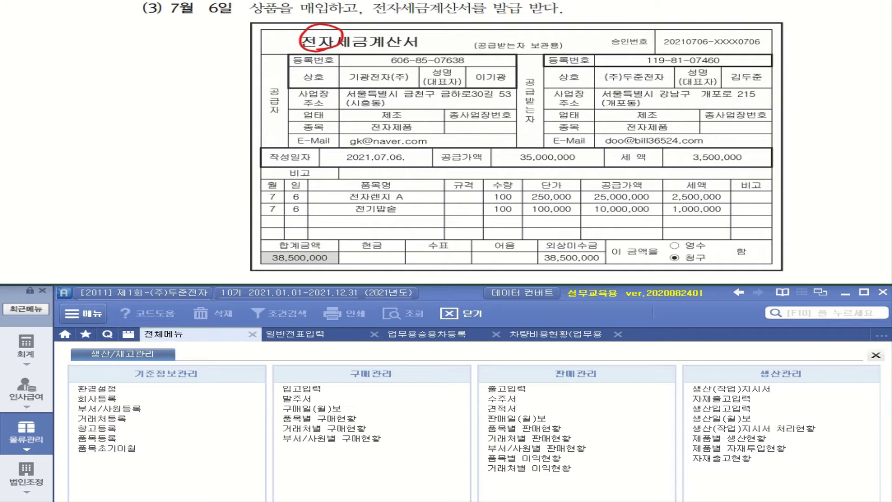
drag(353, 83, 411, 81)
drag(601, 86, 664, 83)
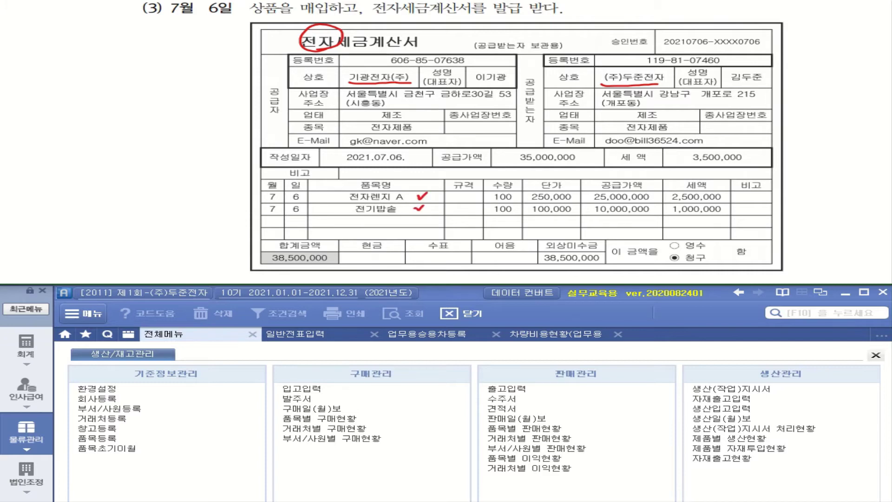
mouse_move(341, 169)
mouse_down()
mouse_move(412, 149)
mouse_move(371, 169)
mouse_move(187, 163)
mouse_move(185, 154)
mouse_up()
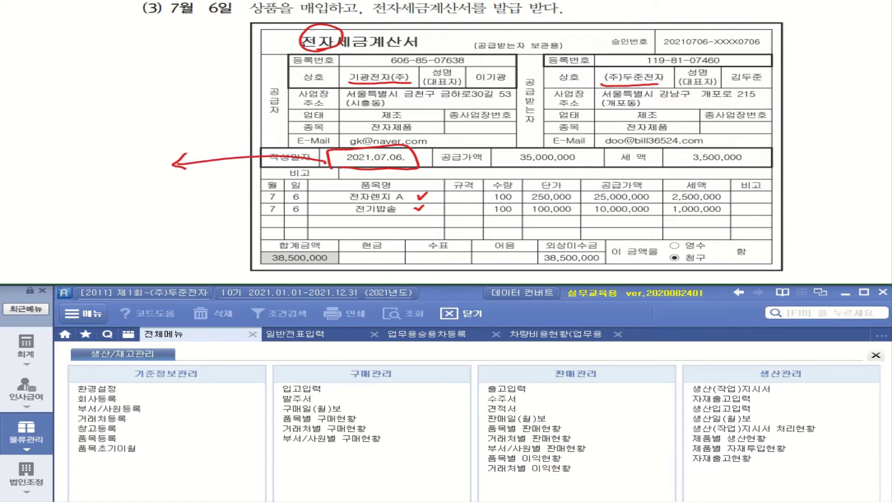
drag(319, 5, 332, 1)
drag(32, 153, 45, 162)
drag(25, 165, 59, 172)
mouse_move(70, 156)
mouse_down()
mouse_move(87, 172)
mouse_move(100, 162)
mouse_move(115, 170)
mouse_up()
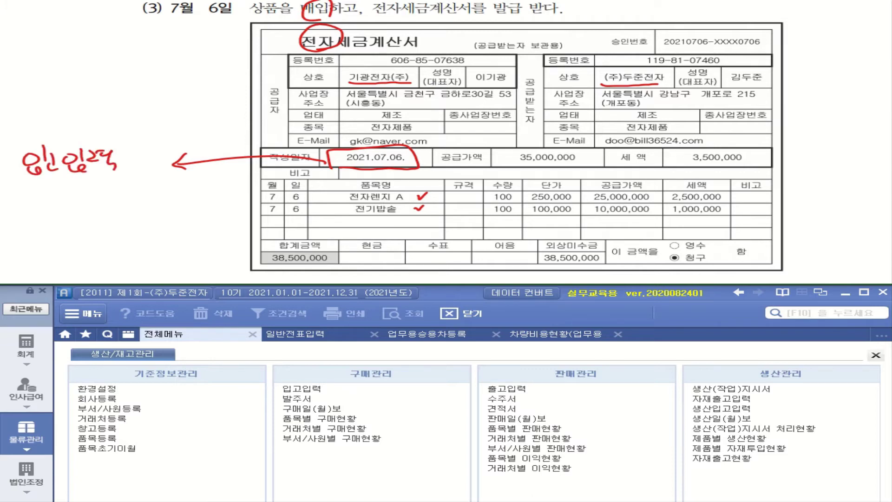
drag(54, 193, 71, 190)
mouse_move(41, 208)
mouse_down()
mouse_move(61, 225)
mouse_move(69, 214)
mouse_up()
mouse_move(65, 214)
mouse_down()
mouse_move(81, 226)
mouse_move(96, 218)
mouse_up()
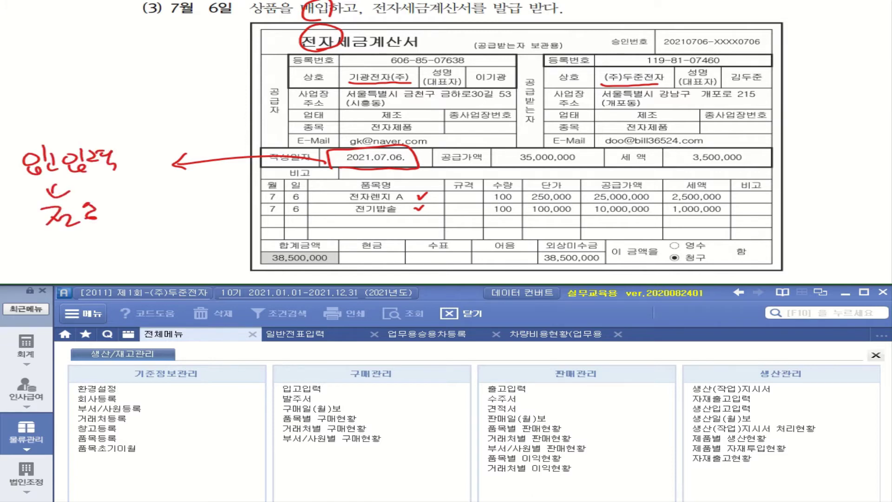
mouse_move(40, 247)
mouse_down()
mouse_move(75, 239)
mouse_move(70, 248)
mouse_move(128, 247)
mouse_up()
mouse_move(138, 228)
mouse_down()
mouse_move(141, 241)
mouse_move(151, 237)
mouse_up()
mouse_move(137, 241)
mouse_down()
mouse_move(150, 251)
mouse_move(175, 233)
mouse_up()
mouse_move(173, 227)
mouse_down()
mouse_move(183, 250)
mouse_move(195, 236)
mouse_move(196, 247)
mouse_up()
mouse_move(200, 223)
mouse_down()
mouse_move(211, 236)
mouse_move(219, 227)
mouse_up()
mouse_move(207, 236)
mouse_down()
mouse_move(219, 246)
mouse_move(239, 237)
mouse_up()
drag(227, 238, 234, 243)
drag(138, 257, 138, 259)
drag(153, 253, 151, 274)
drag(159, 254, 179, 263)
drag(182, 255, 183, 266)
drag(175, 268, 188, 272)
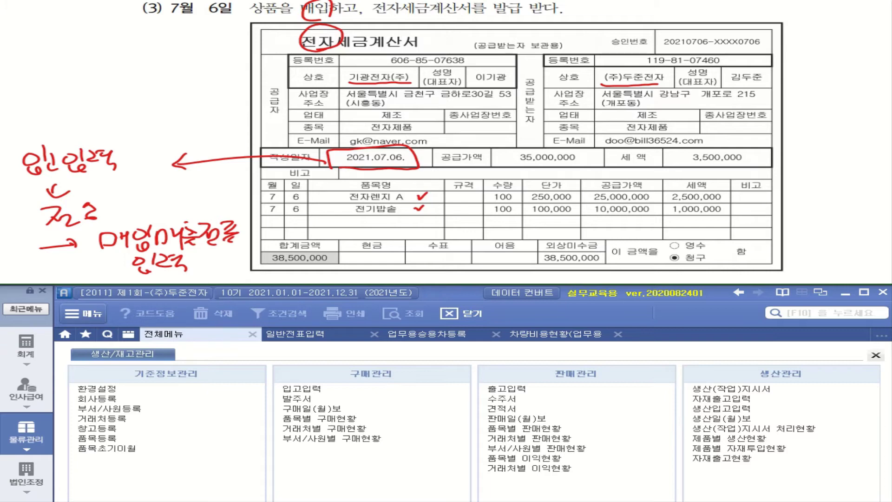
- Open 입고입력 in 물류관리 and set the receipt date to month 07, day 06
mouse_move(533, 235)
mouse_down()
mouse_move(572, 270)
mouse_move(606, 237)
mouse_move(530, 235)
mouse_up()
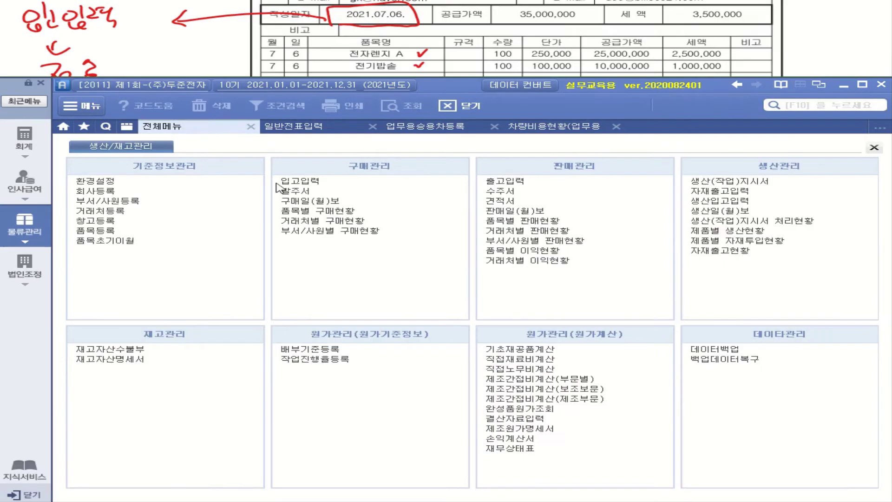
click(312, 183)
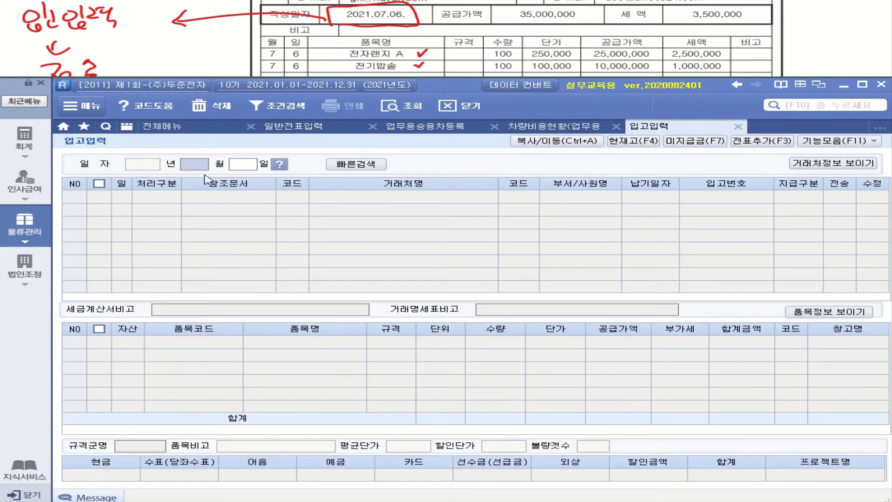
text(07)
key(Return)
key(Return)
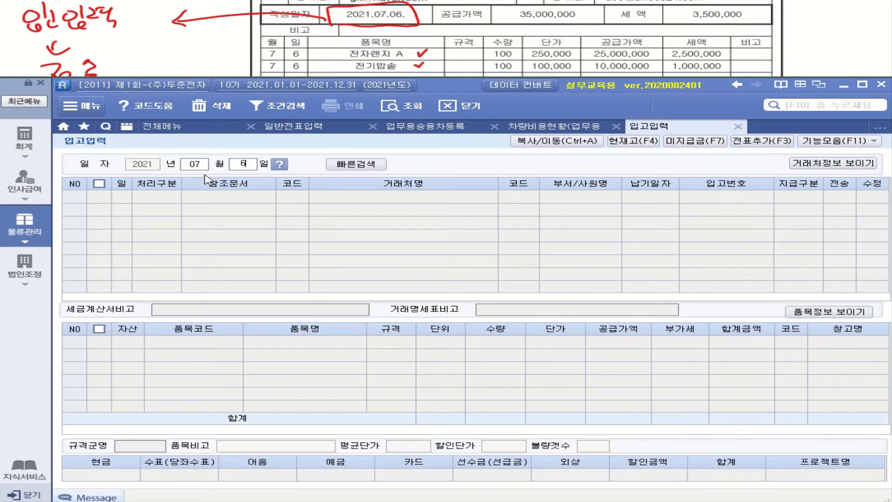
text(06)
key(Return)
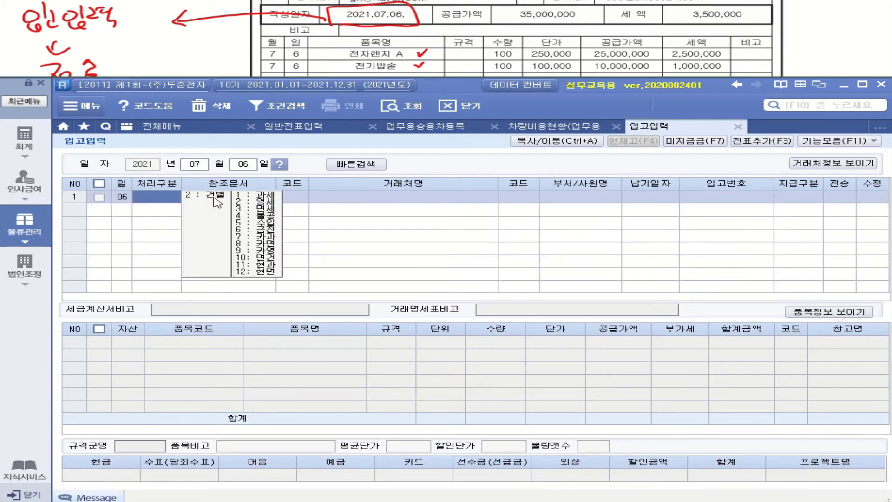
- Set the receipt's 처리구분 to 건별과세 and choose 01005 기광전자(주) as the supplier
double_click(268, 195)
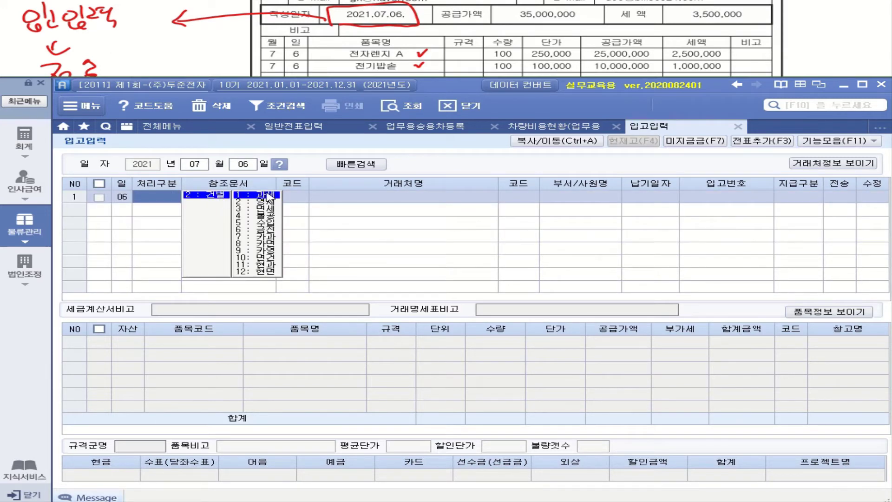
click(294, 205)
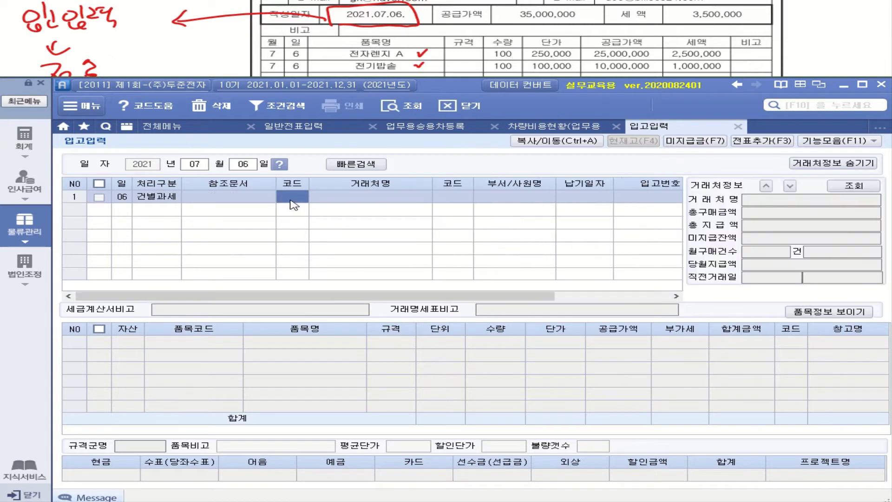
text(무ㅁ)
key(Return)
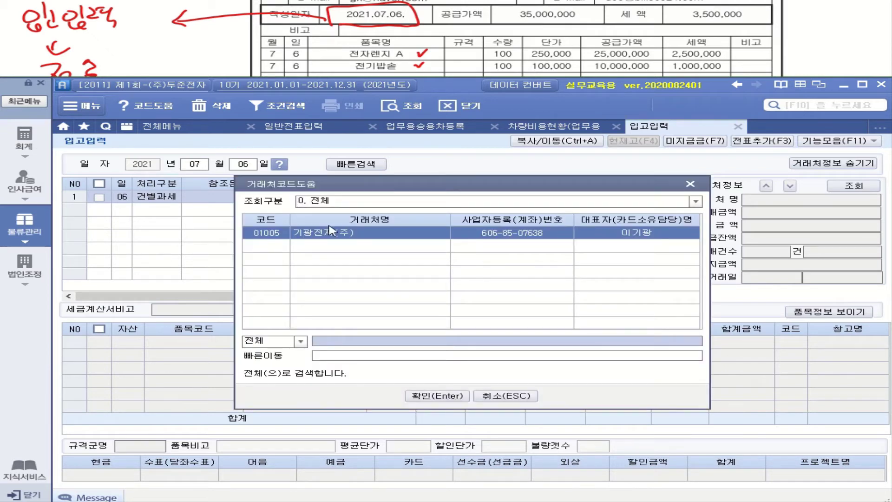
key(Return)
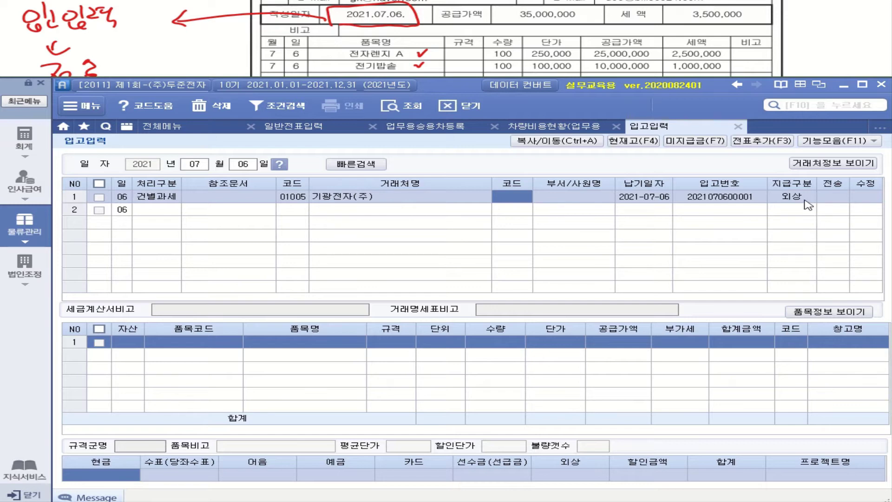
- Add a 상품 item line for 5004 전자렌지 A with quantity 100 and unit price 250,000
click(126, 344)
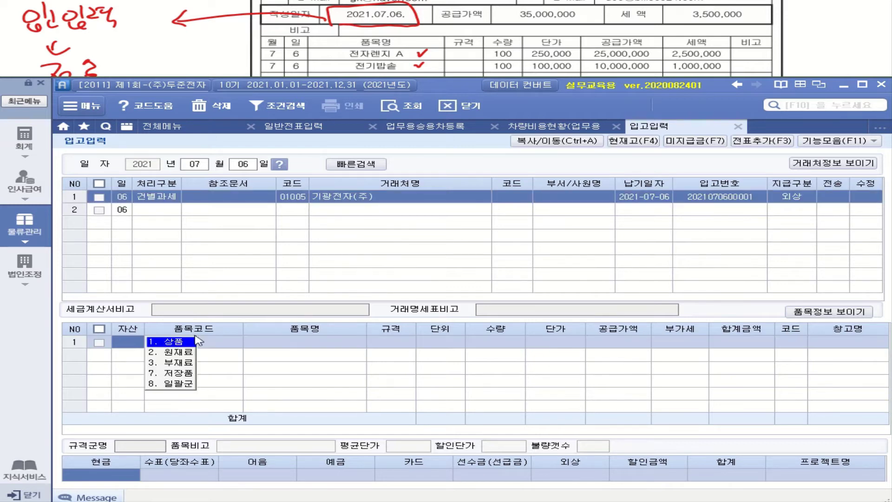
click(182, 343)
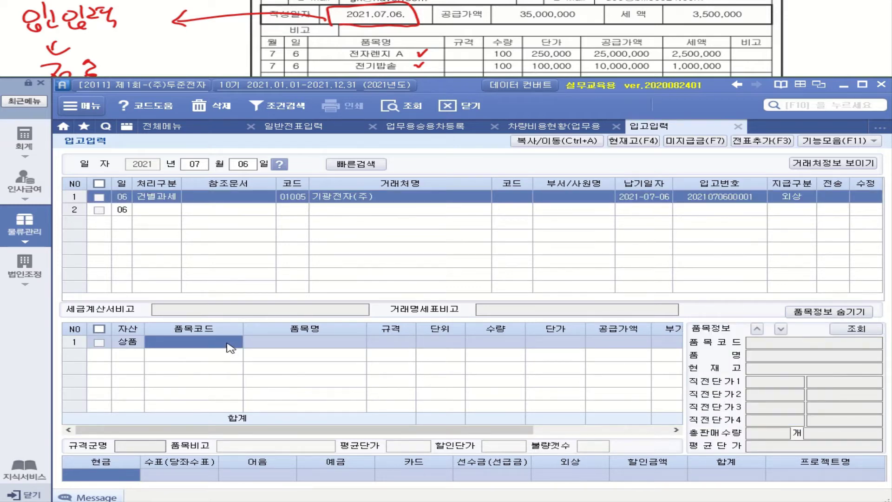
key(F2)
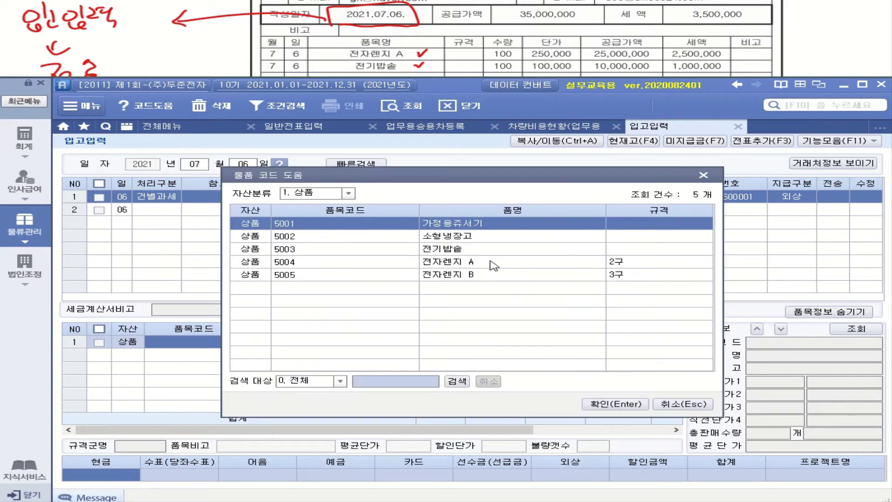
double_click(495, 262)
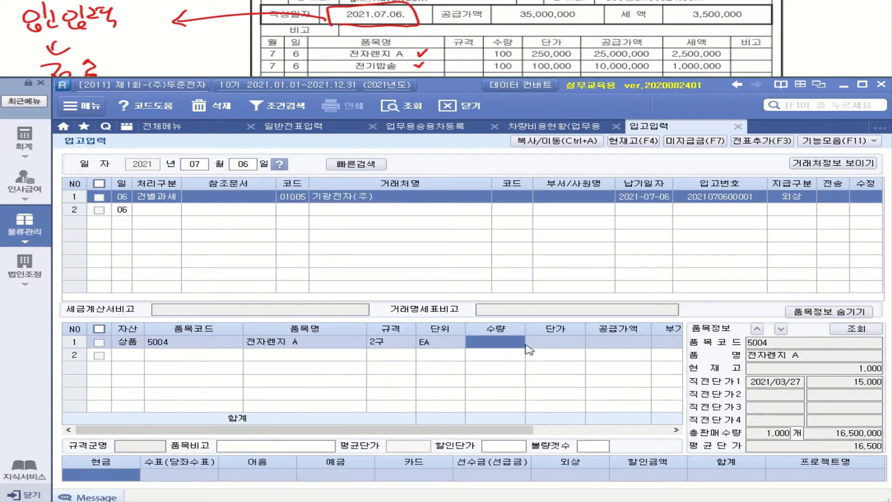
text(100)
key(Return)
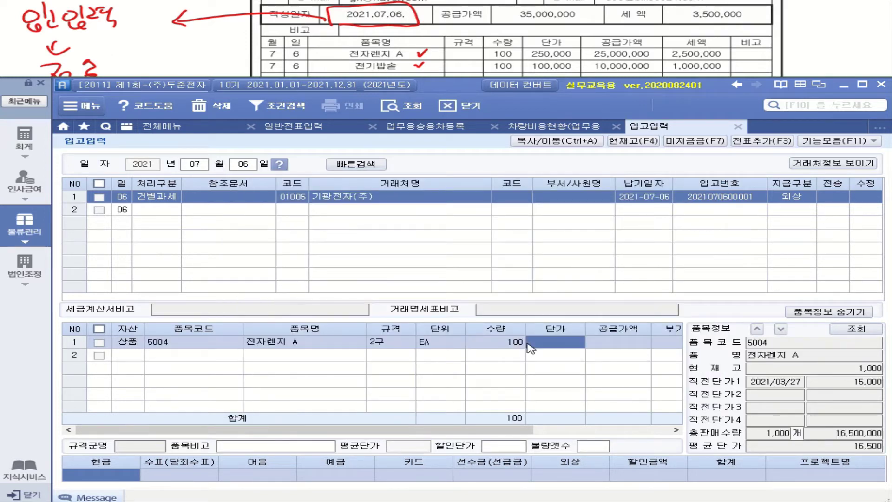
text(2500000)
key(Return)
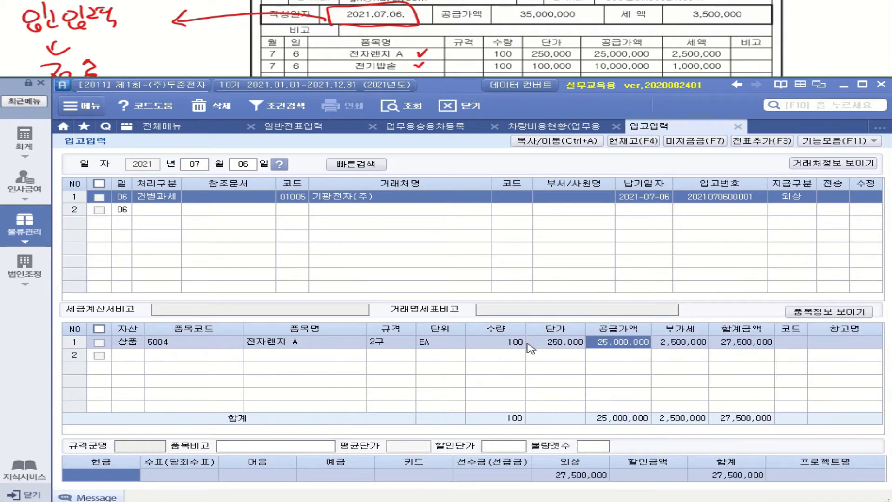
- Add a second 상품 item line for 5003 전기밥솥 with quantity 100 and unit price 100,000
click(134, 360)
click(184, 362)
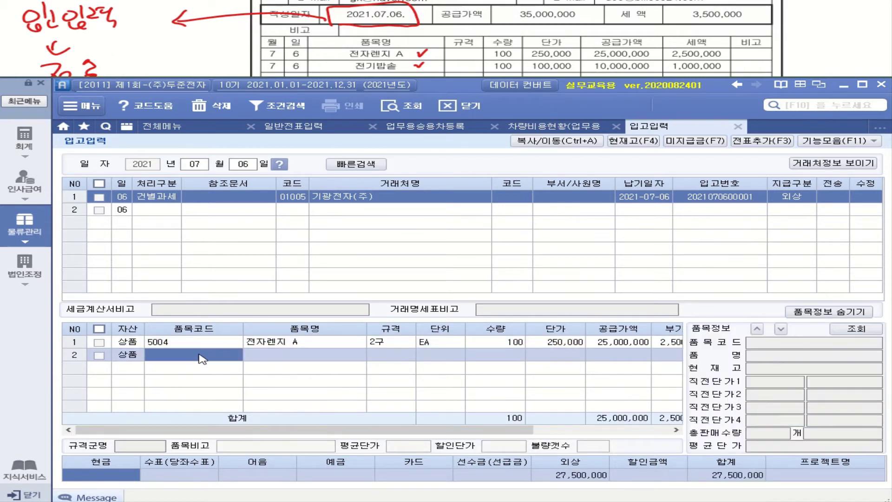
key(F2)
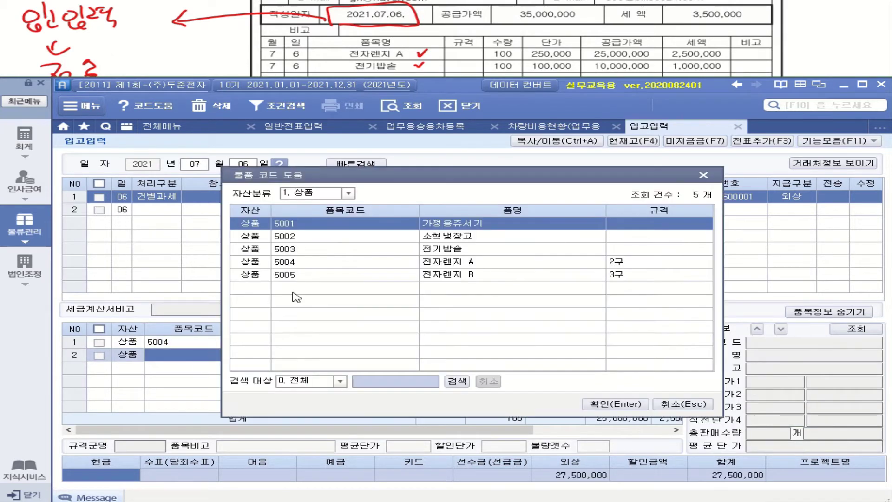
double_click(423, 250)
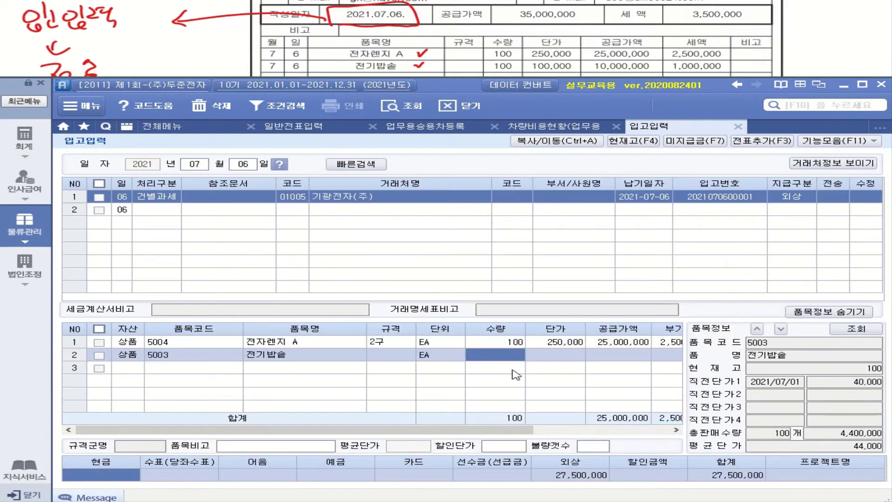
text(100)
key(Return)
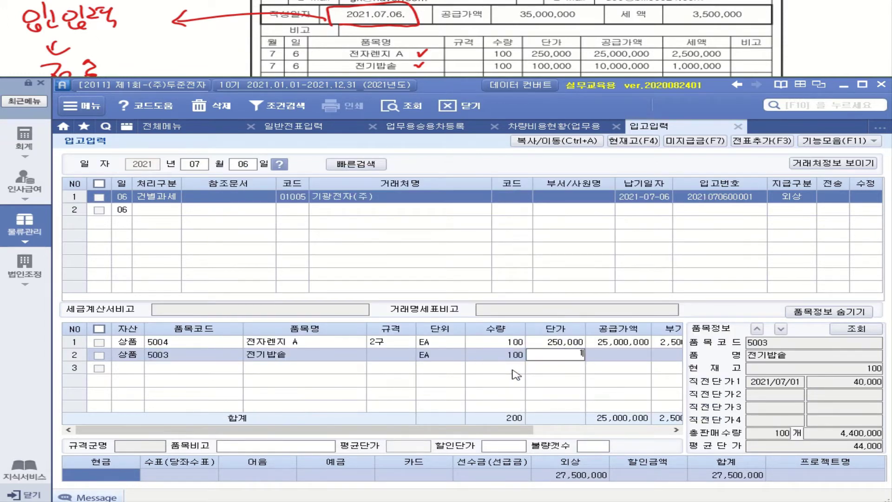
text(100,000)
key(Return)
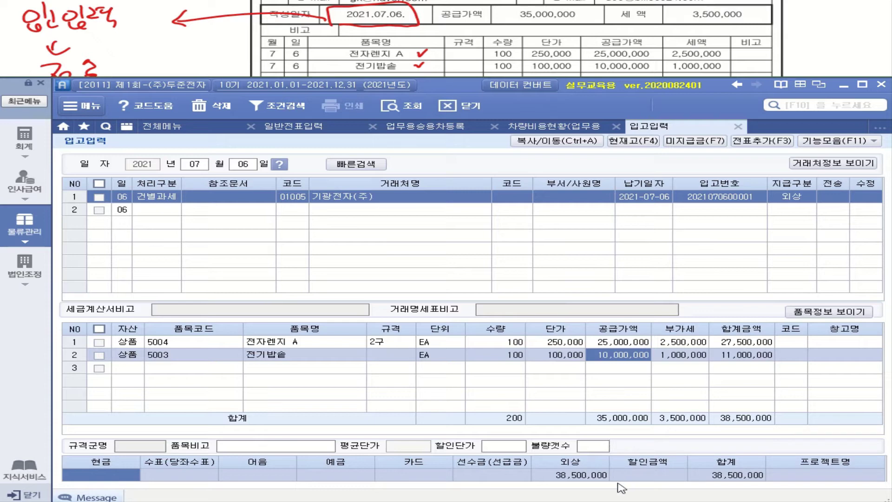
- Select the 기광전자(주) receipt with both item lines, add it as a slip (전표추가) and transmit it to accounting
click(98, 197)
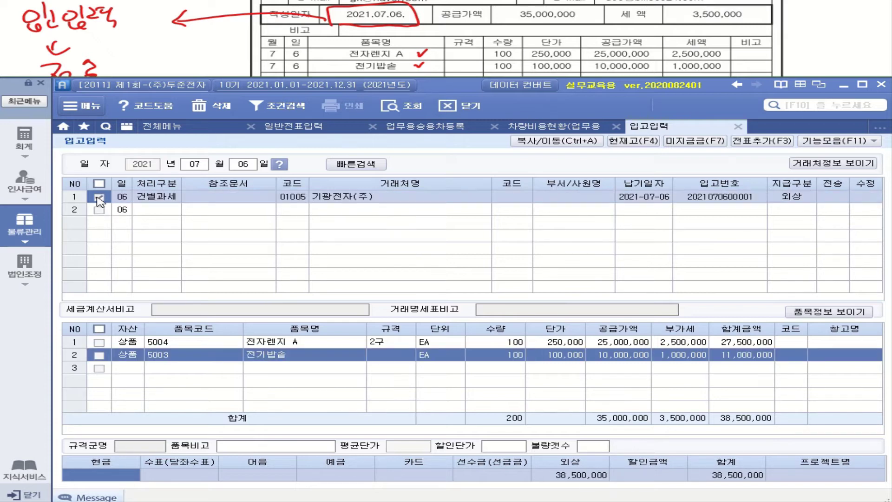
click(99, 343)
click(99, 355)
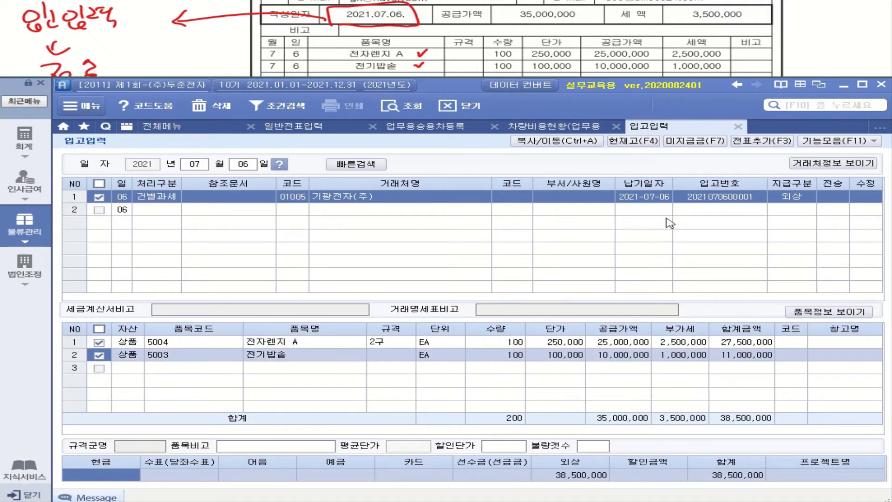
key(F3)
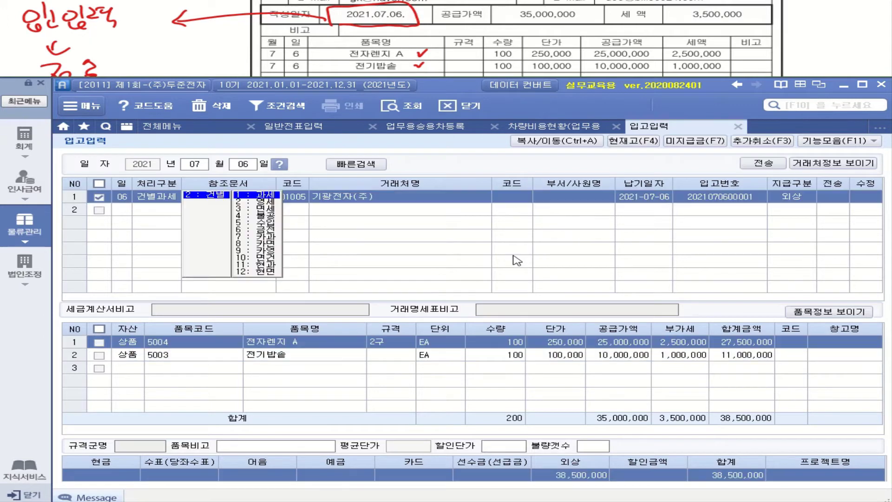
click(763, 164)
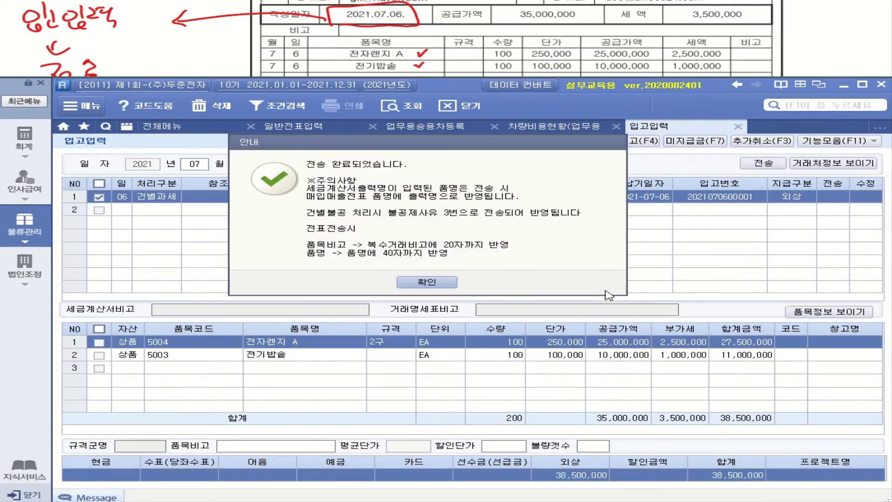
click(446, 282)
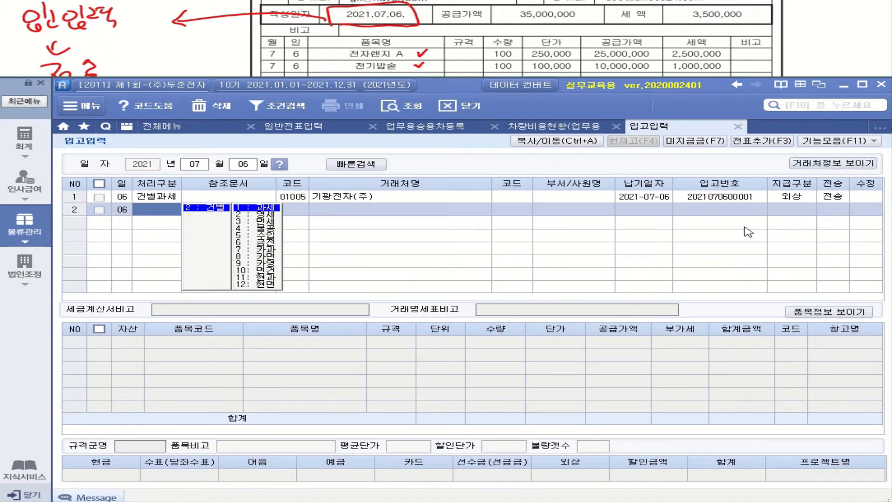
- Open 매입매출전표입력 in 회계 and load the slips for month 07, day 06
click(38, 148)
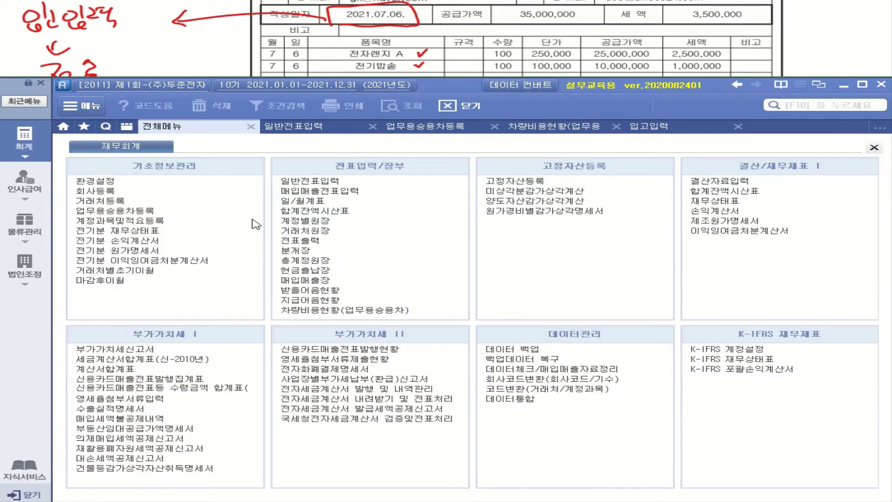
click(324, 192)
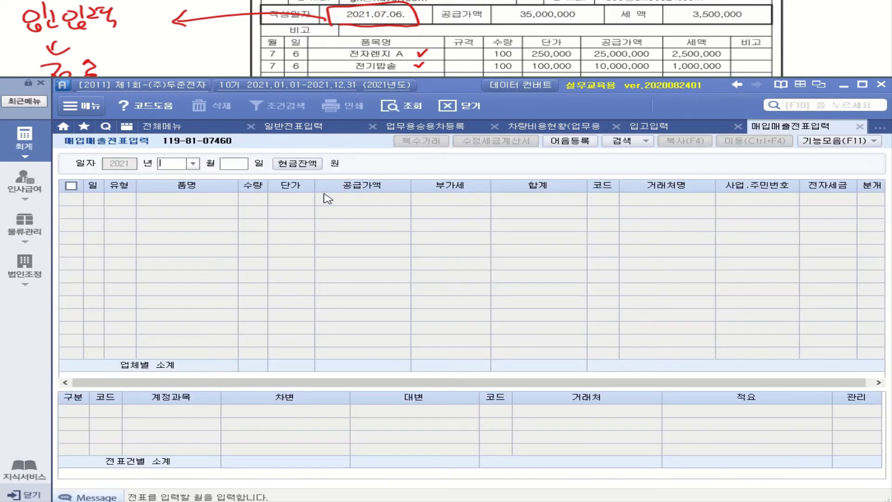
click(192, 163)
click(172, 230)
text(06)
key(Return)
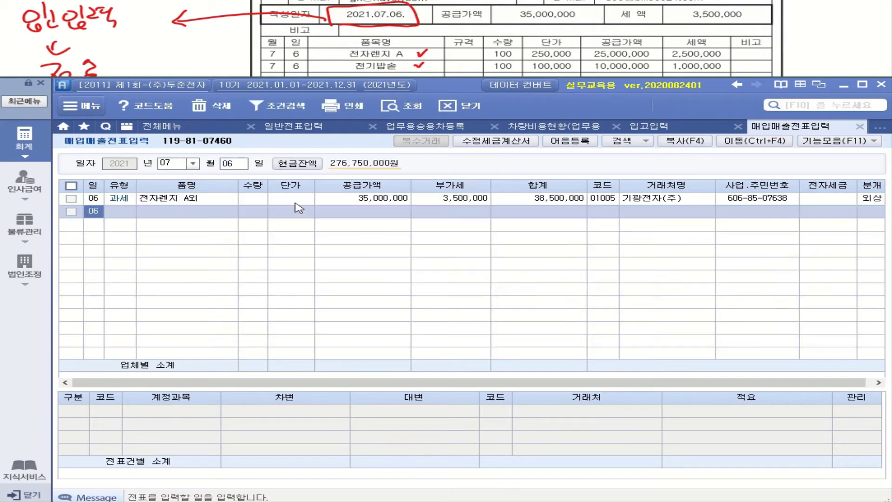
- Mark the 전자렌지 A외 purchase slip's 전자세금 field as 전자입력
click(213, 198)
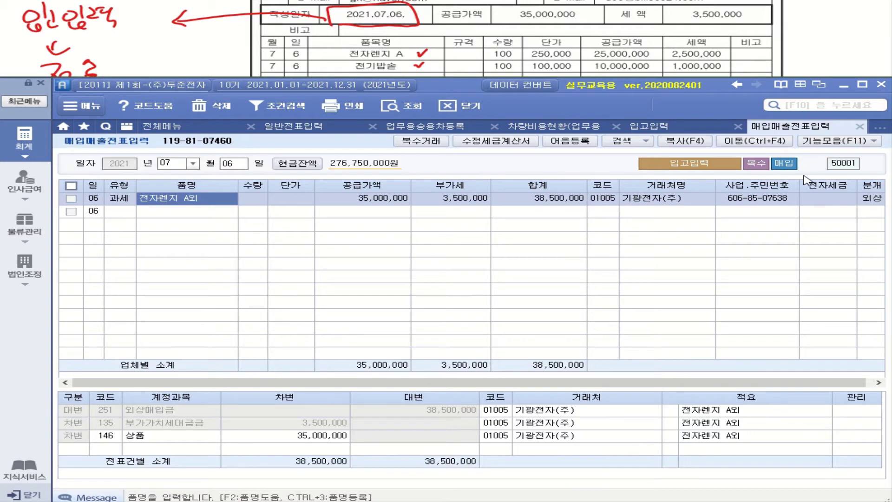
click(822, 200)
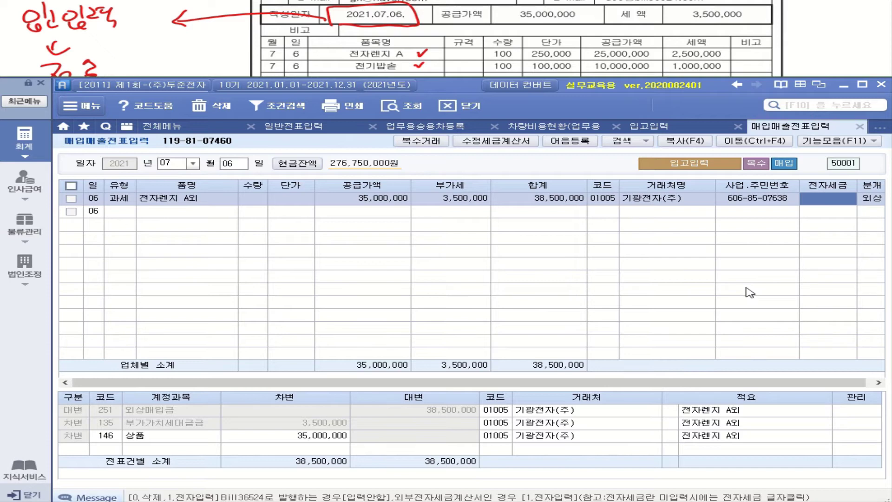
text(1)
key(Return)
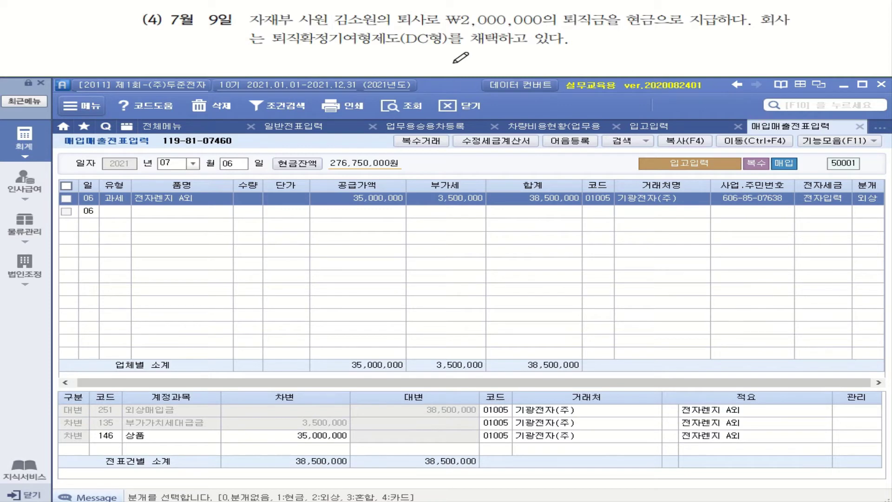
- Switch to 일반전표입력 and set the slip date to day 09 of month 07
click(303, 132)
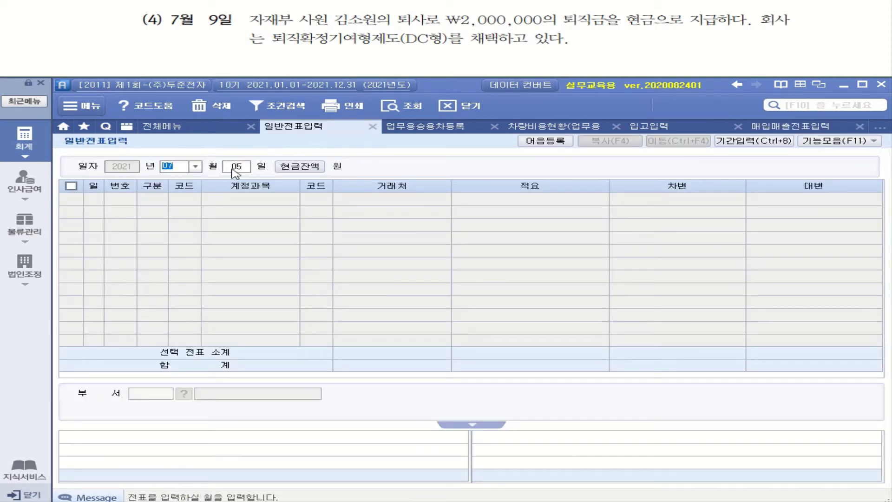
text(09)
key(Return)
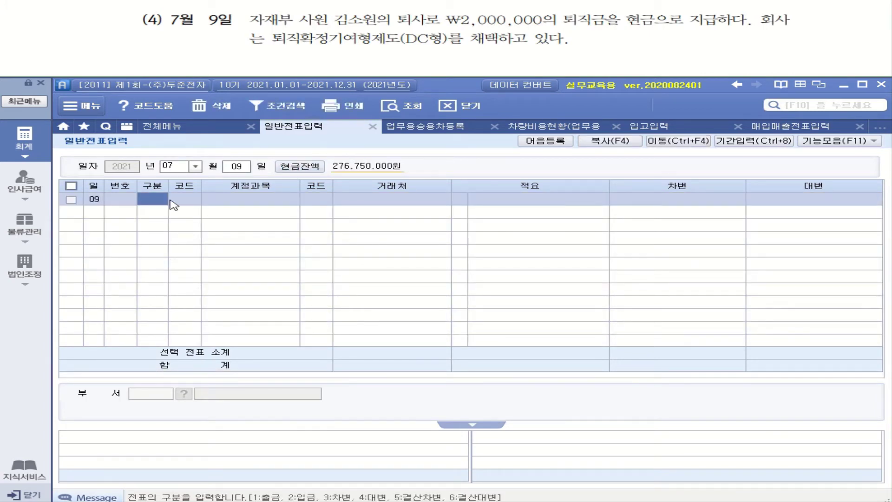
- Start a debit (차변) line on the July 9 slip with account 808 퇴직급여
text(3)
key(Return)
text(ㅌ퇴)
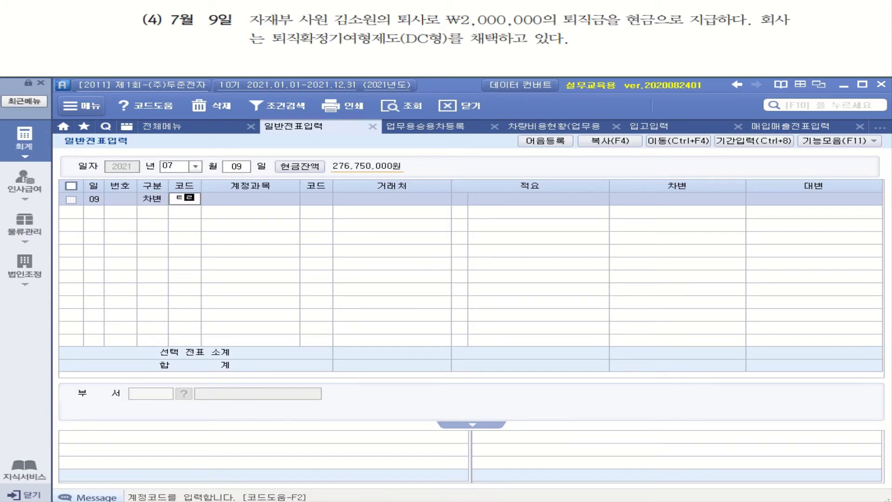
key(BackSpace)
key(BackSpace)
key(BackSpace)
text(퇴직)
key(Return)
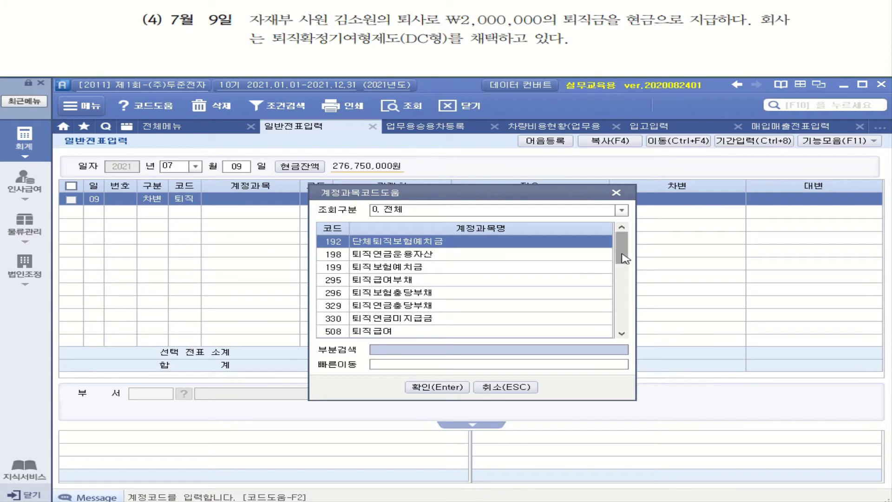
drag(621, 256, 625, 334)
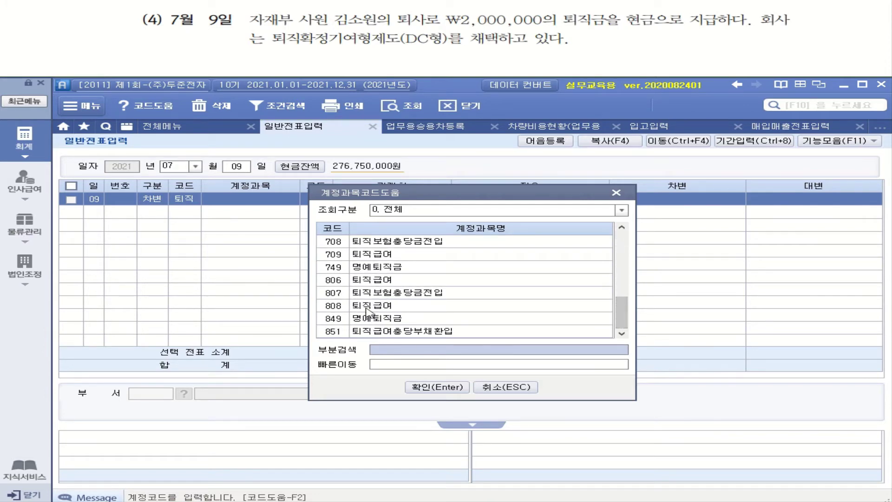
click(386, 305)
key(Return)
key(Return)
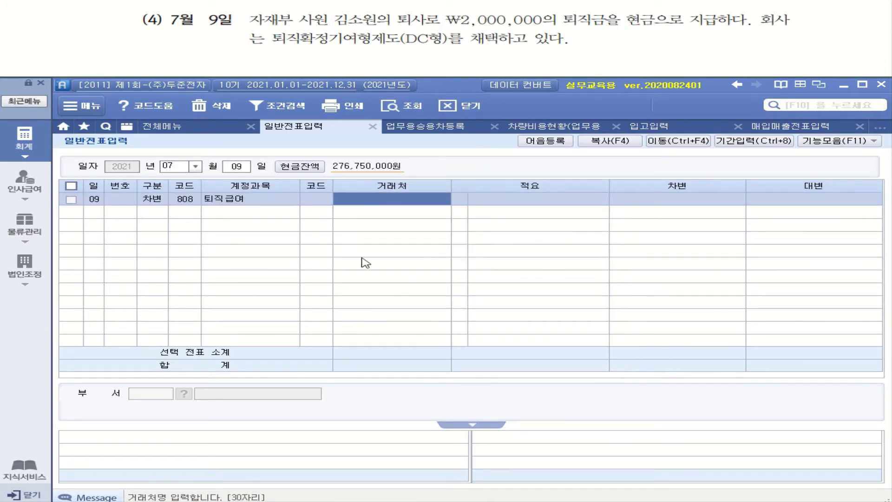
- Set the 퇴직급여 line's debit amount to 2,000,000, leaving its 거래처 and 적요 blank
key(Return)
key(Return)
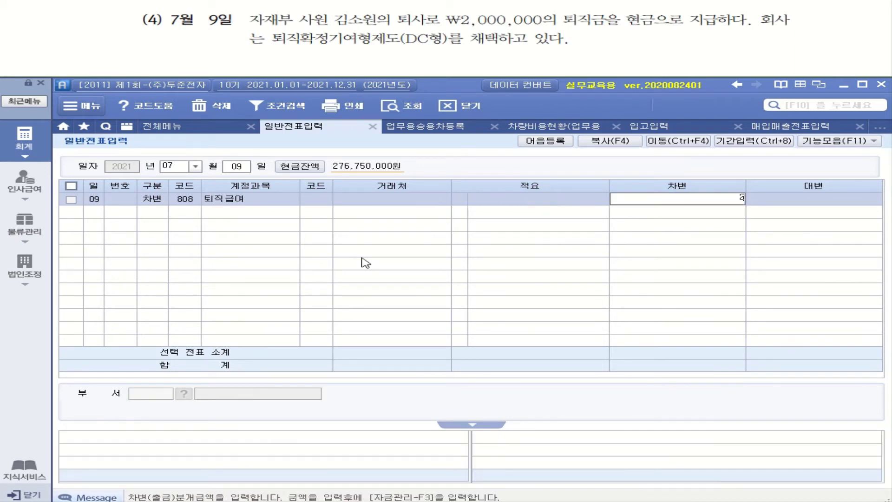
text(2000000)
key(Return)
key(Return)
key(Return)
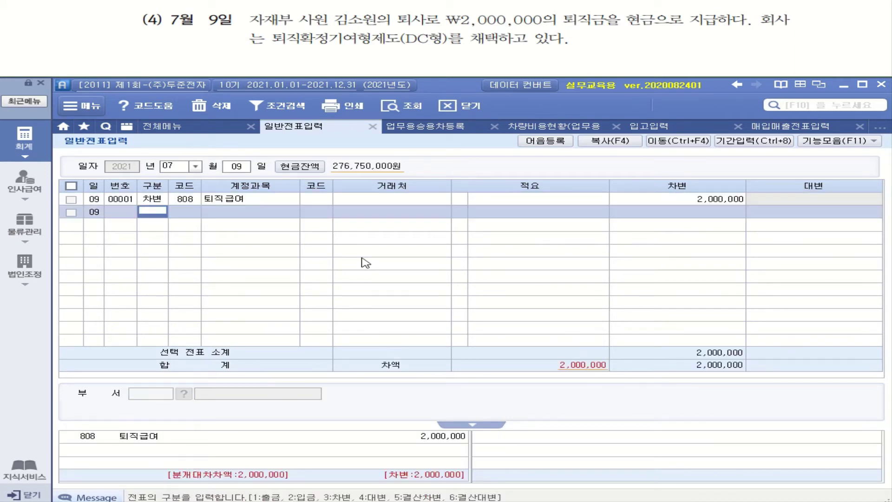
- Add a balancing credit (대변) line with account 101 현금 for 2,000,000
text(4)
key(Return)
text(101)
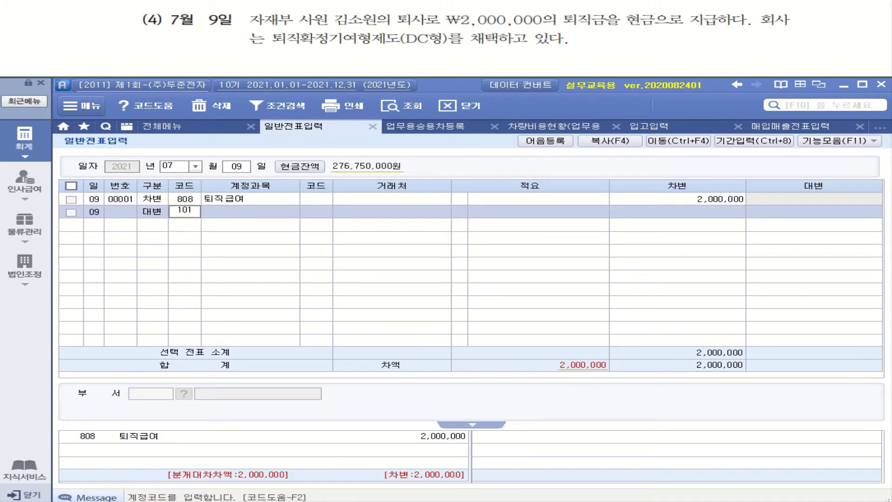
key(Return)
key(Return)
key(Return)
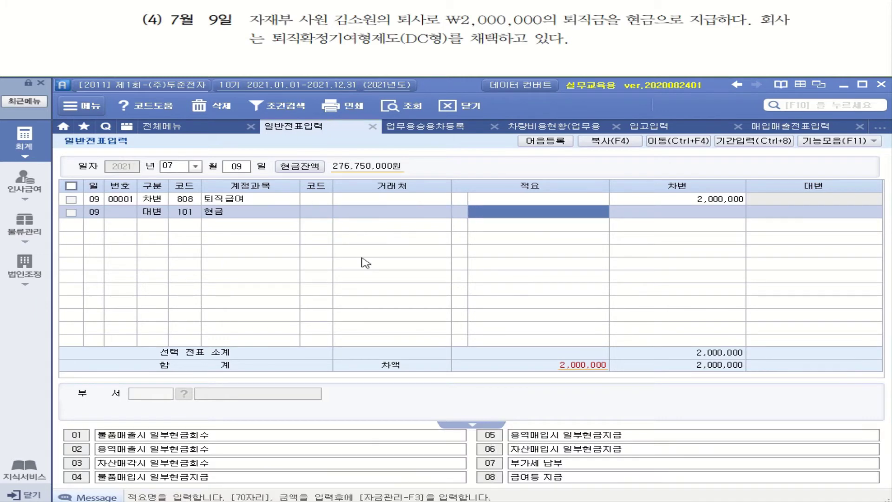
key(Return)
key(Return)
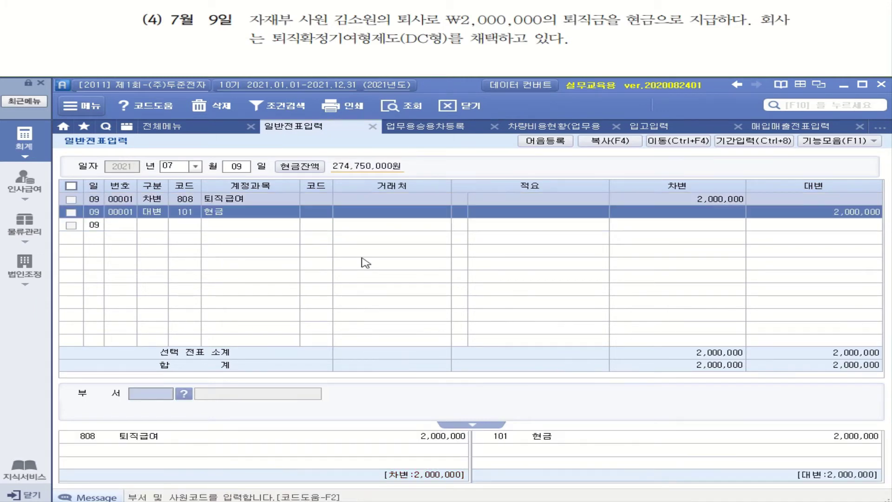
click(146, 204)
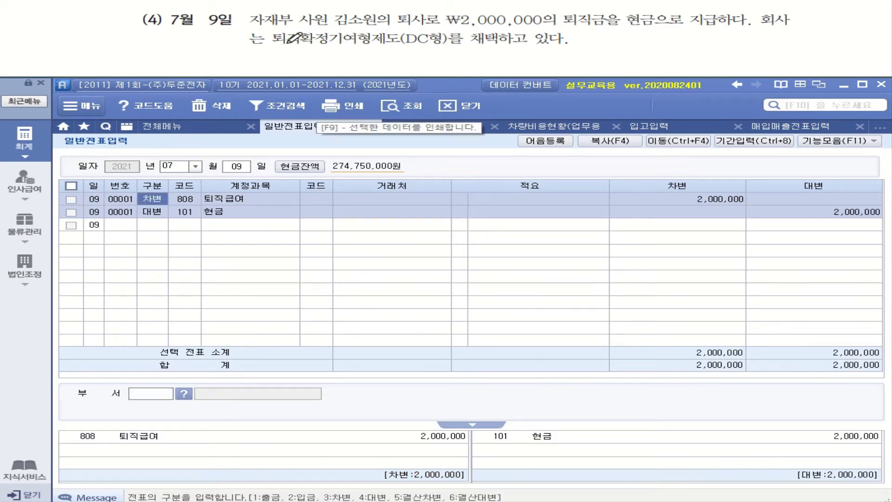
drag(284, 45, 449, 49)
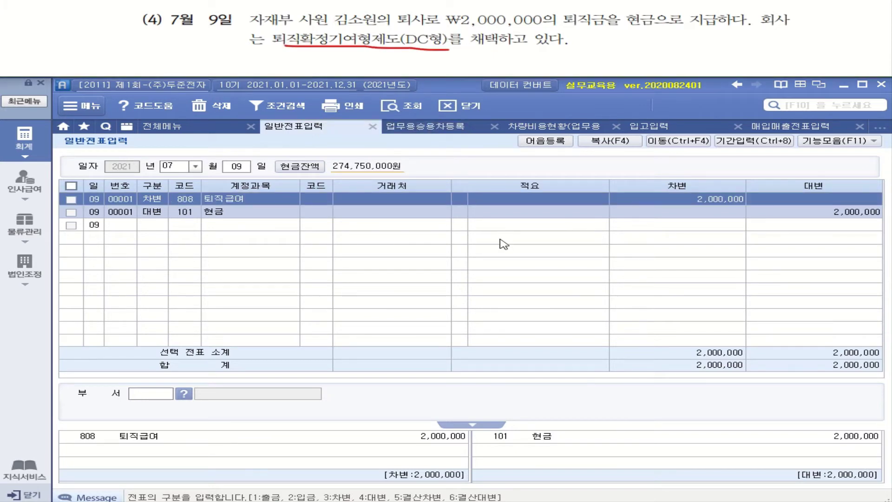
click(187, 200)
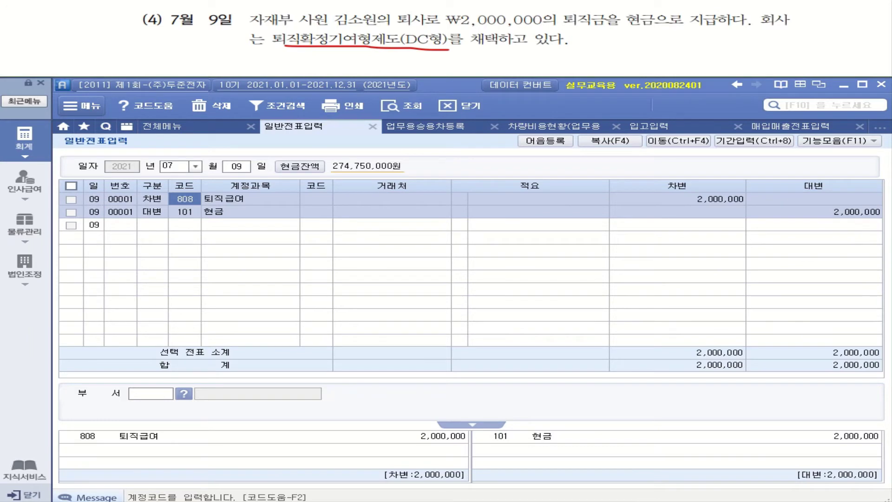
key(Page_Down)
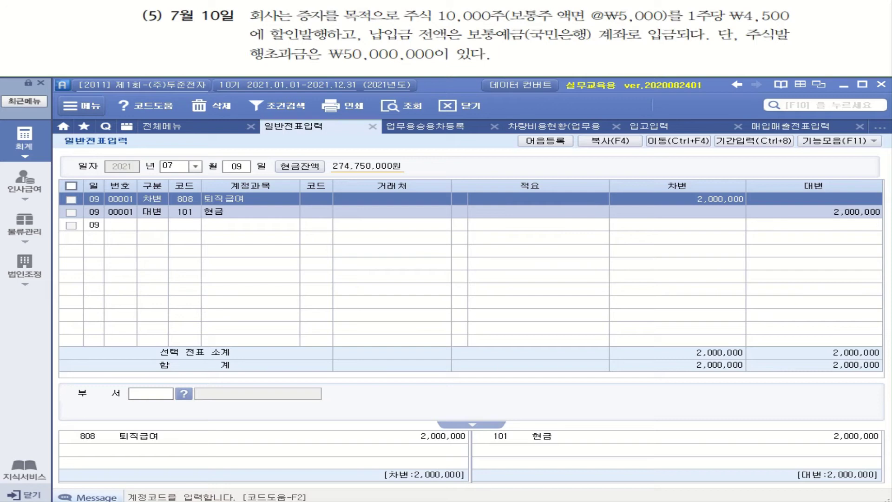
drag(429, 10, 480, 21)
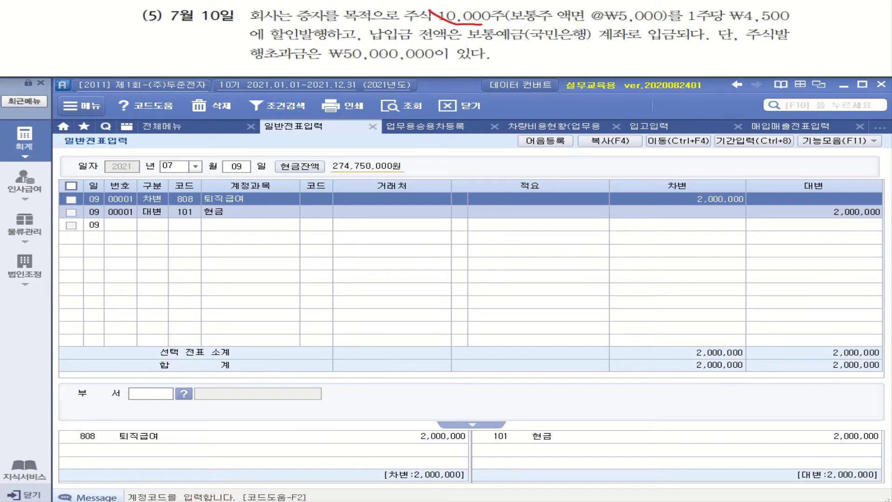
drag(408, 23, 519, 21)
mouse_move(553, 23)
mouse_down()
mouse_move(611, 25)
mouse_move(659, 10)
mouse_move(567, 5)
mouse_move(561, 20)
mouse_up()
mouse_move(470, 12)
mouse_down()
mouse_move(561, 7)
mouse_move(546, 9)
mouse_up()
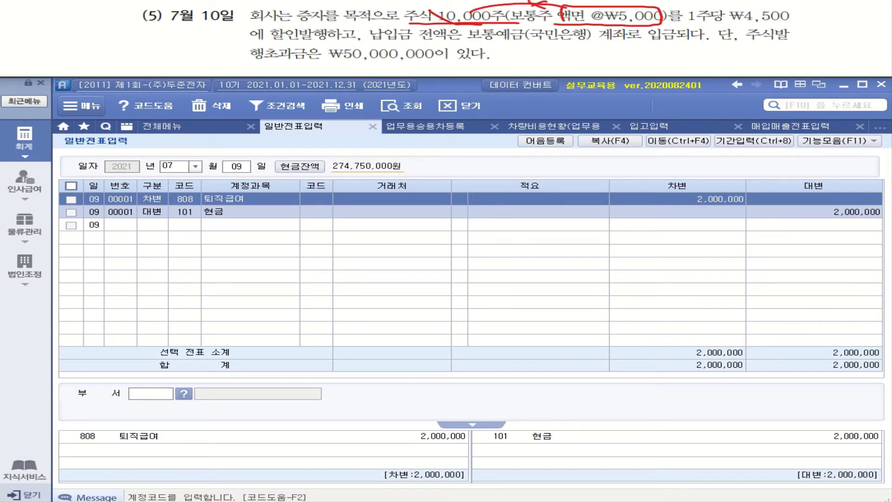
mouse_move(656, 9)
mouse_down()
mouse_move(718, 5)
mouse_move(811, 18)
mouse_move(837, 33)
mouse_move(847, 21)
mouse_up()
drag(860, 10, 862, 21)
mouse_move(840, 28)
mouse_down()
mouse_move(862, 26)
mouse_move(854, 33)
mouse_up()
mouse_move(869, 9)
mouse_down()
mouse_move(880, 14)
mouse_move(868, 32)
mouse_up()
drag(865, 23, 875, 33)
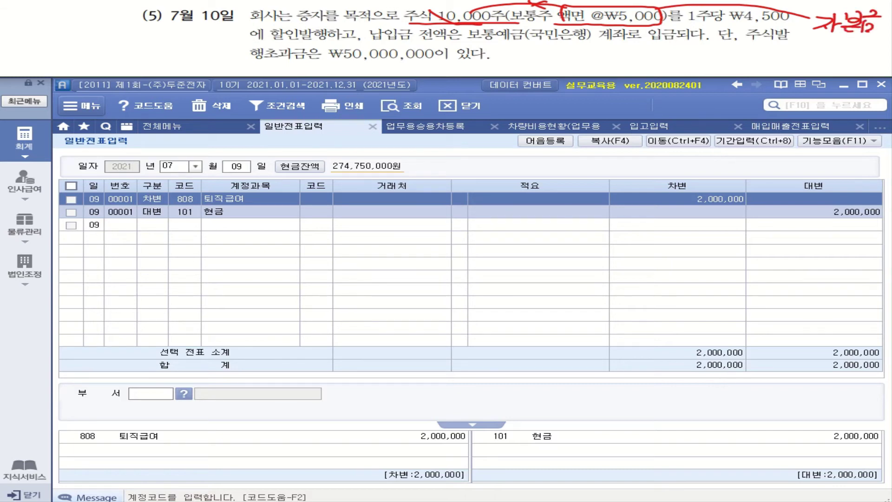
drag(729, 23, 780, 24)
drag(248, 41, 353, 40)
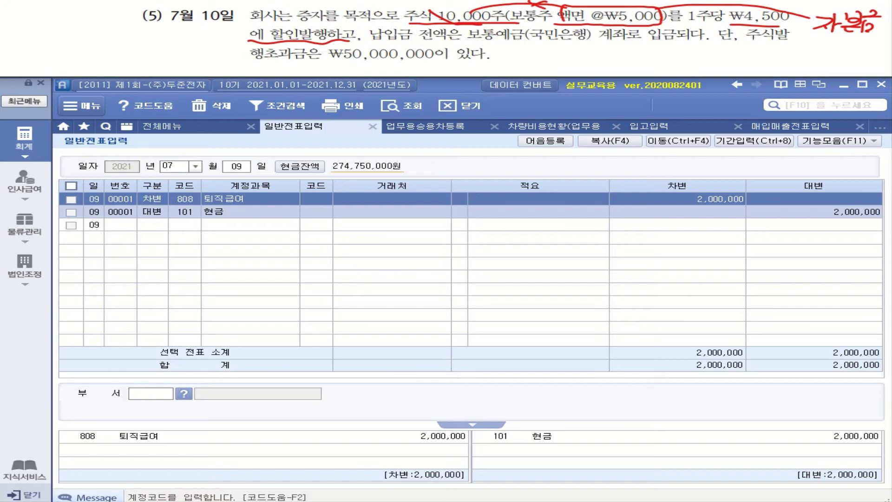
drag(470, 40, 655, 42)
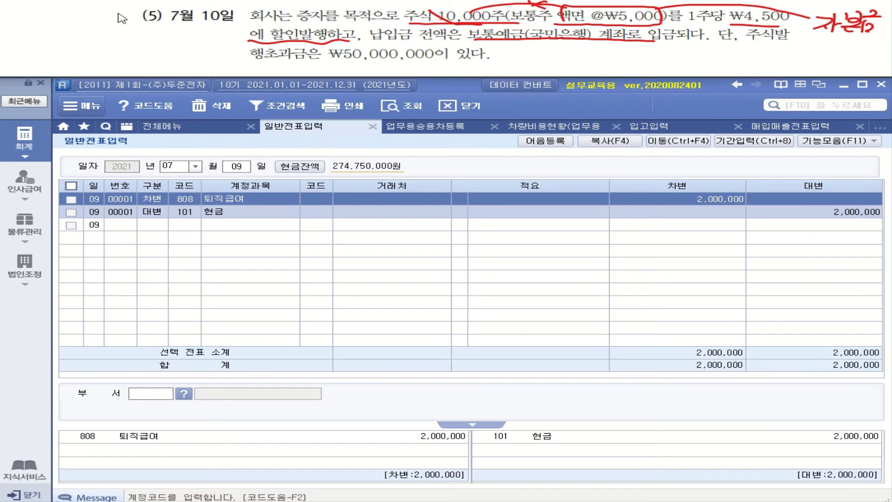
- Set the slip date to day 10 of month 07
click(239, 168)
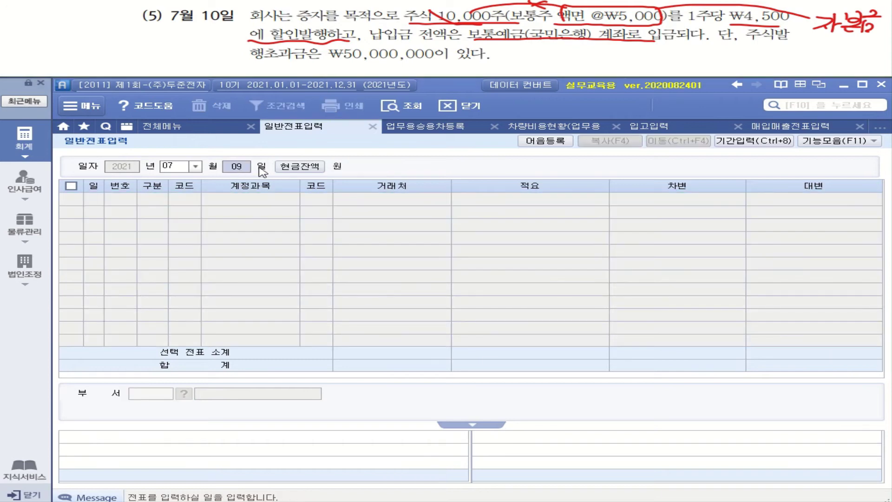
text(10)
key(Return)
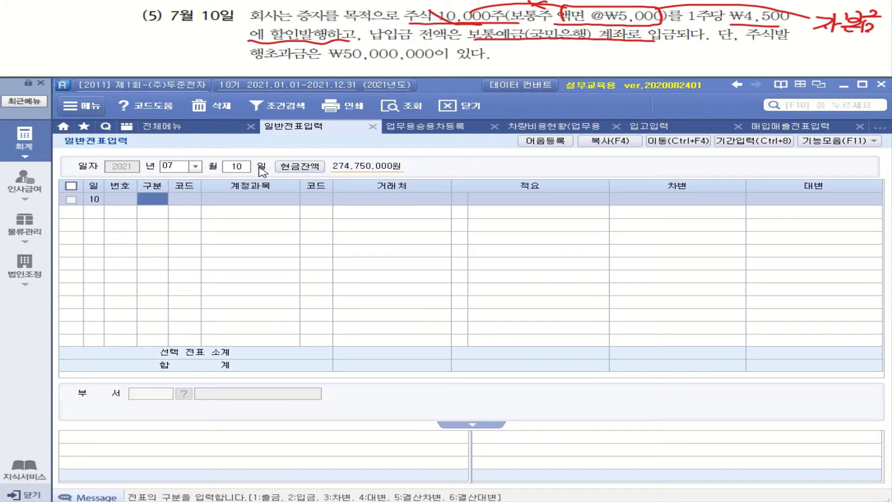
- Enter a credit (대변) line with account 331 보통주자본금 for 50,000,000, leaving 거래처, 적요 and 부서 blank
text(4)
key(Return)
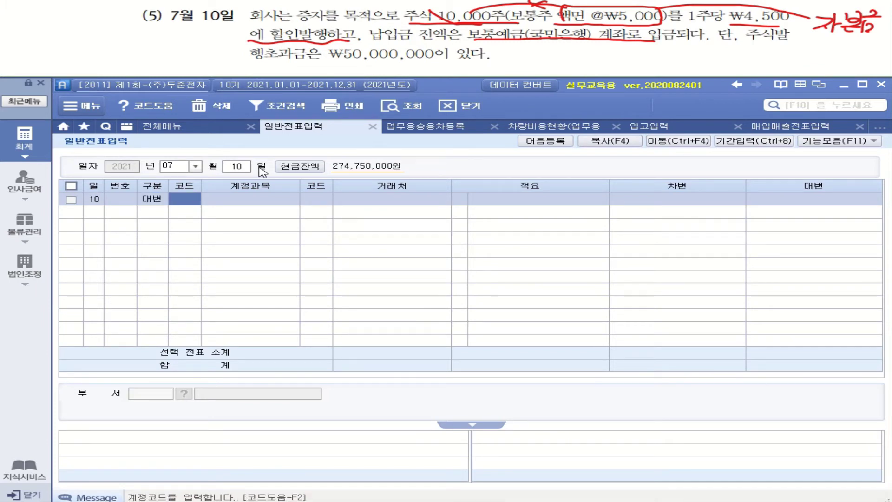
text(자본)
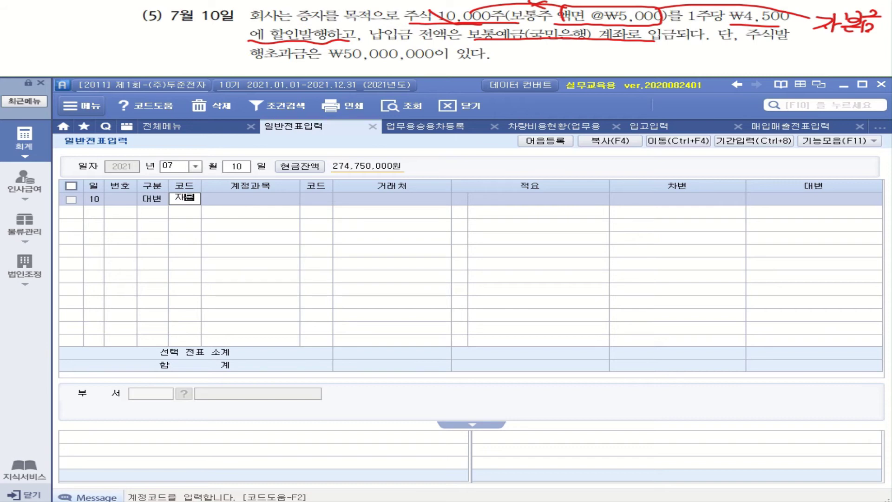
key(Return)
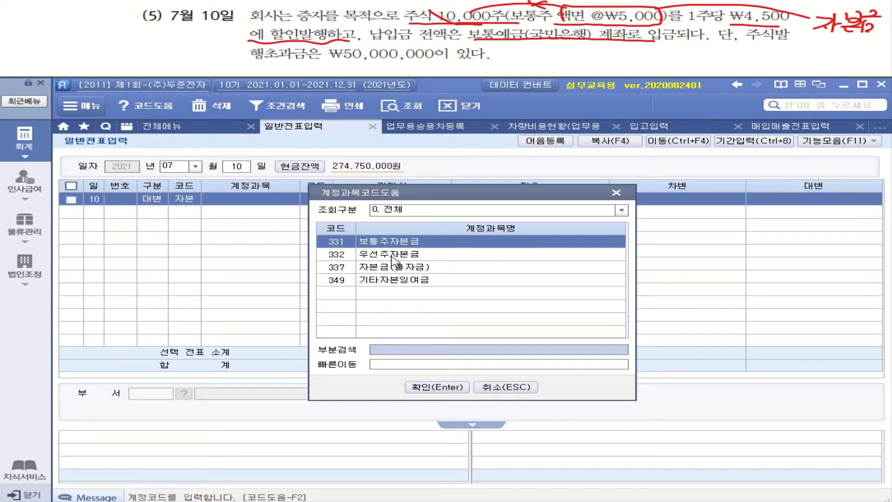
click(391, 245)
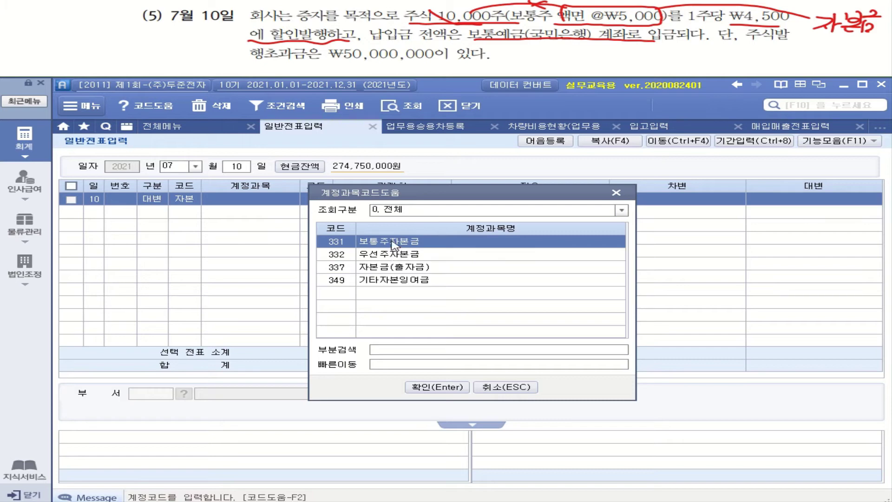
double_click(392, 245)
key(Return)
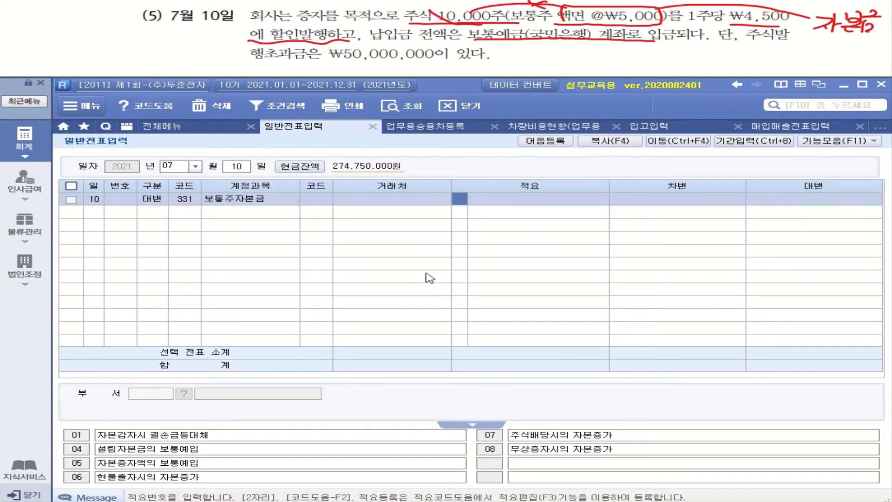
key(Return)
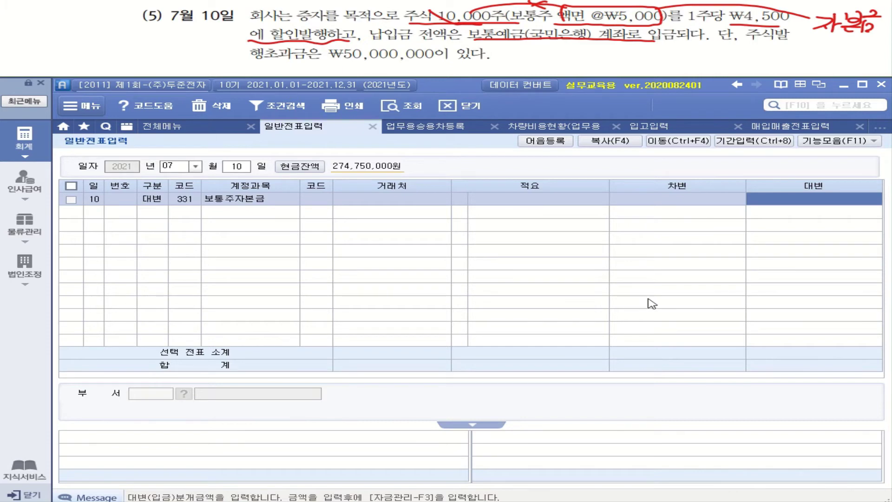
text(50000000)
key(Return)
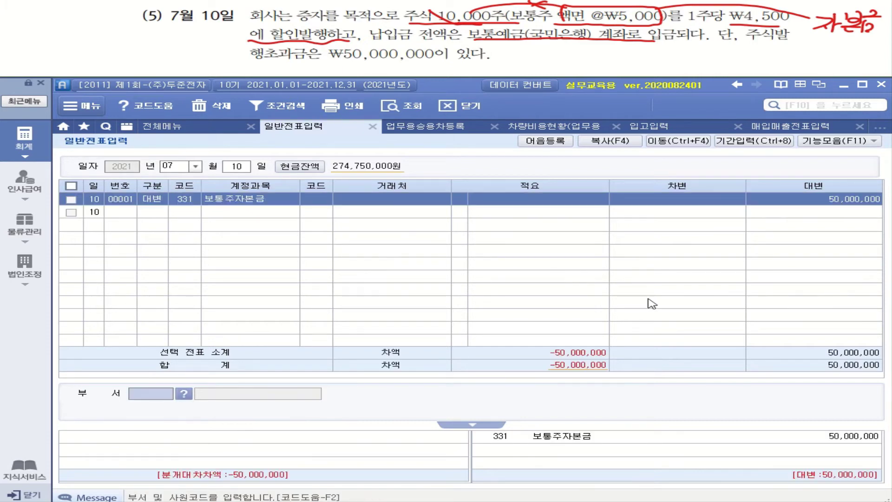
key(Return)
- Add a debit (차변) line with account 103 보통예금 and 국민은행(보통) as its 거래처
text(3)
key(Return)
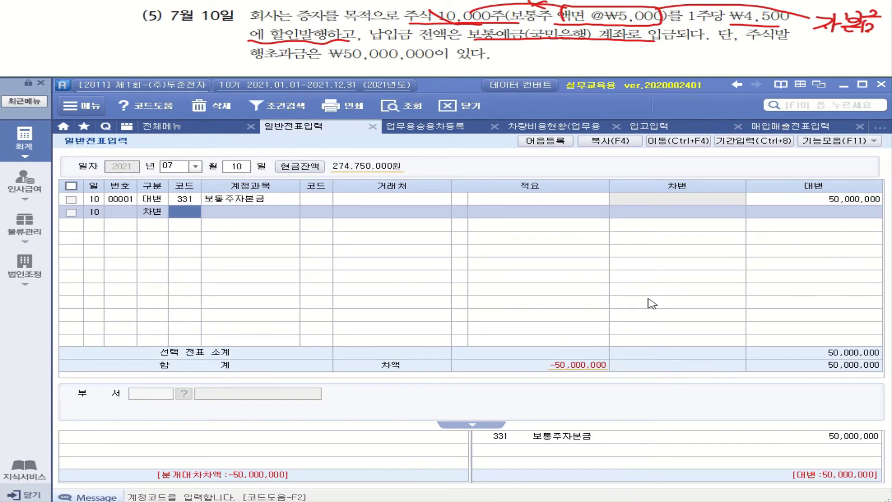
text(103)
key(Return)
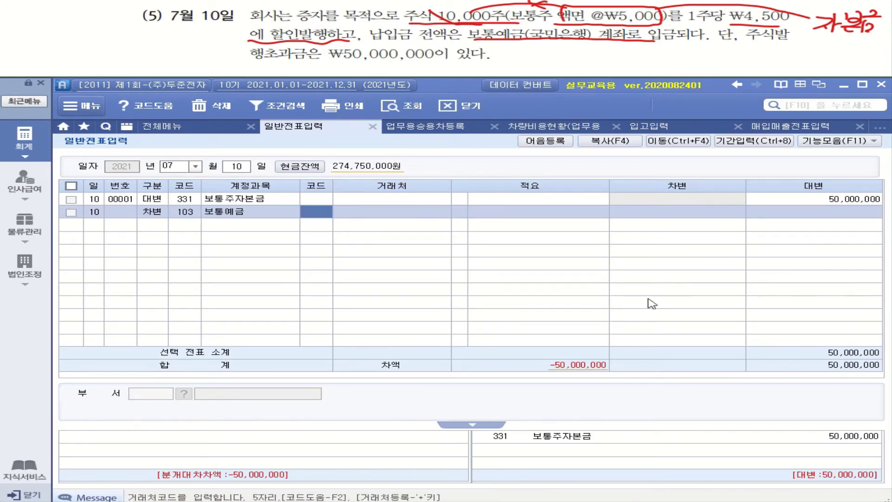
text(국민)
key(Return)
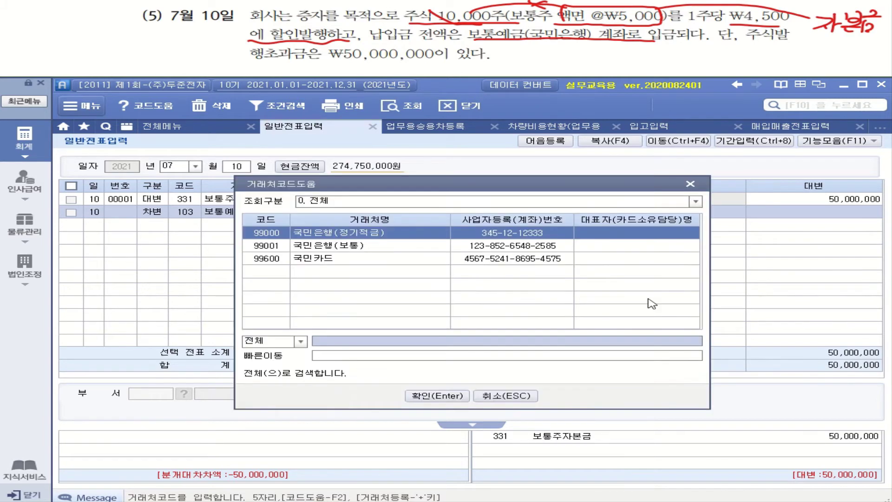
key(Down)
key(Return)
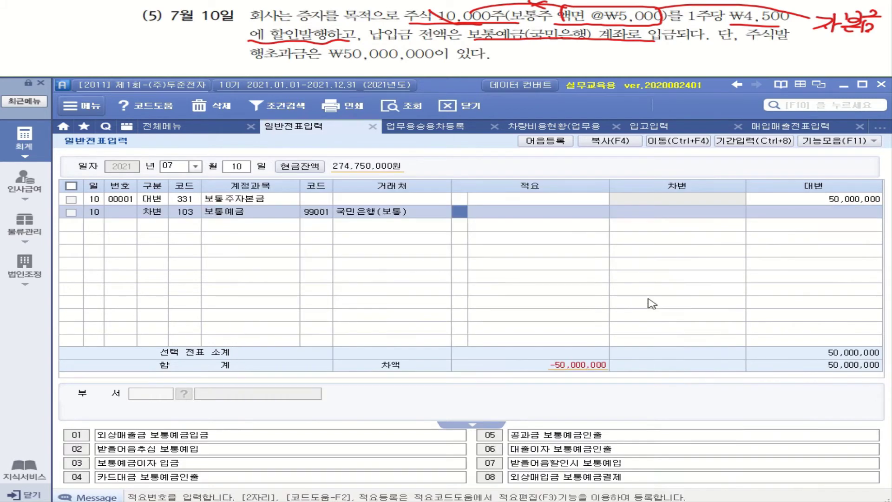
- Enter 4,500,000,000 as the 보통예금 line's debit amount, leaving its 적요 blank
key(Return)
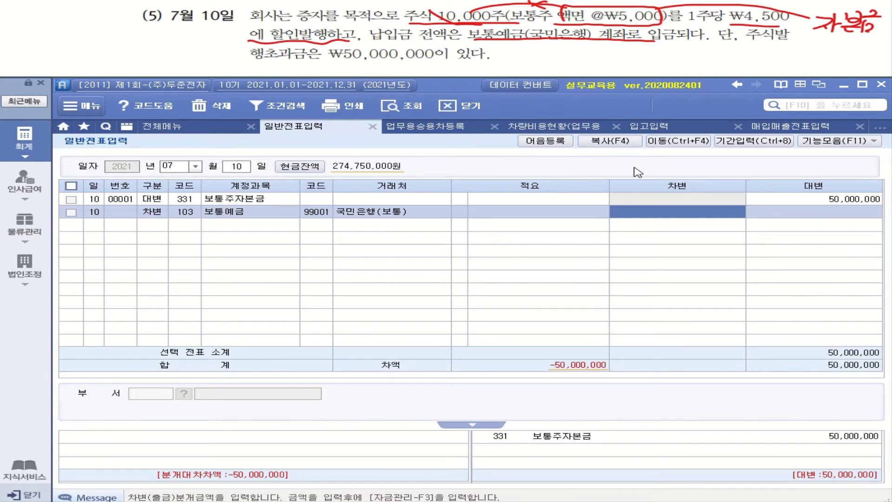
text(4,500,000,000)
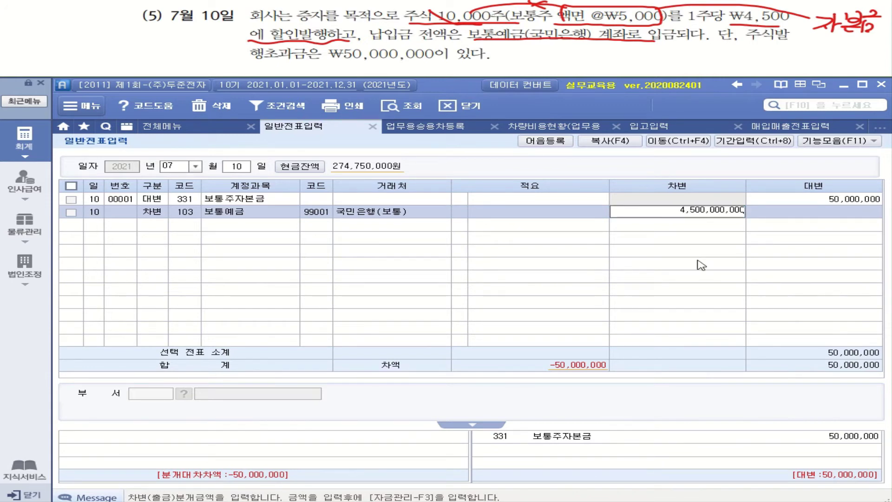
key(Return)
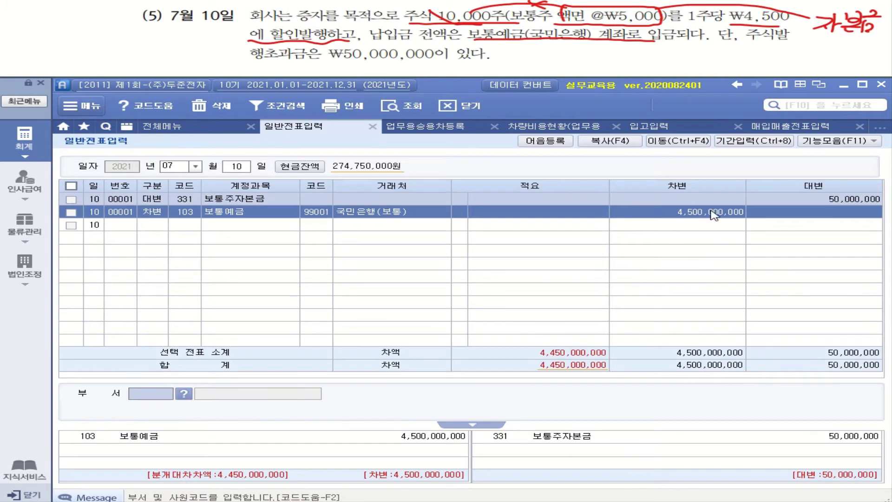
- Correct the 보통예금 line's debit amount to 45,000,000
click(711, 214)
click(736, 212)
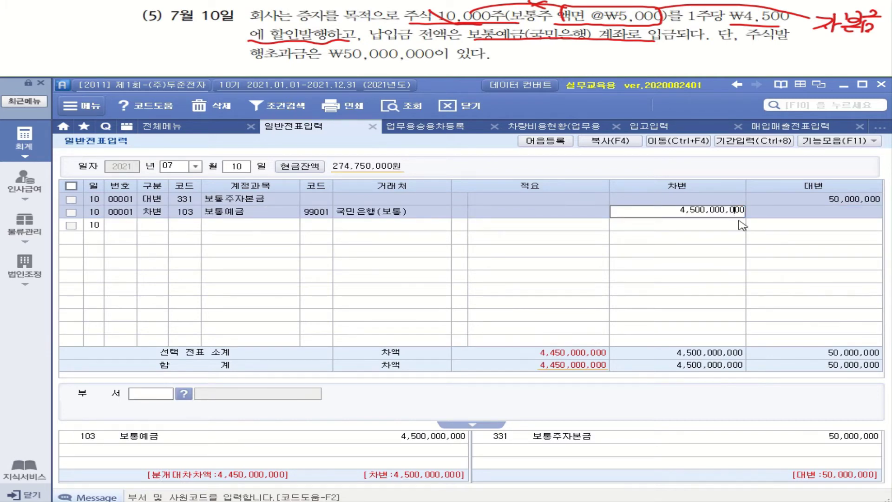
drag(677, 213, 744, 211)
text(45)
text(++)
key(Return)
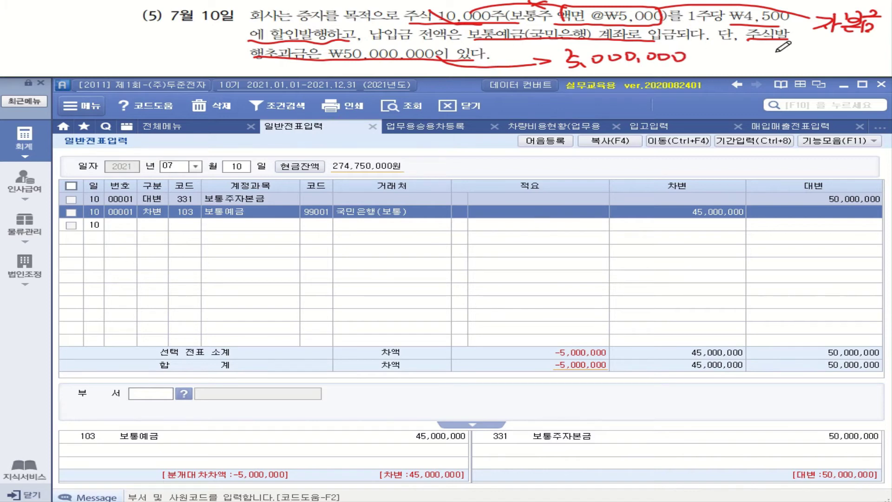
- Add a debit (차변) line with account 341 주식발행초과금 to the July 10 slip
click(159, 226)
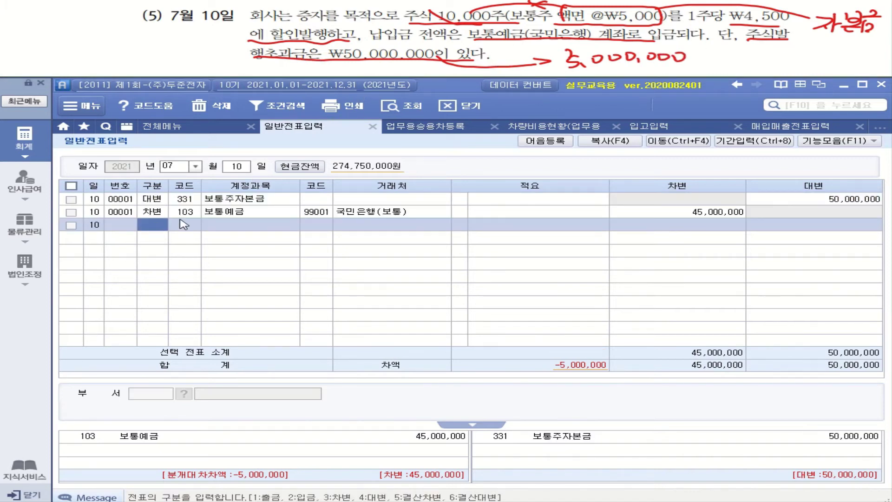
text(3)
key(Return)
click(183, 224)
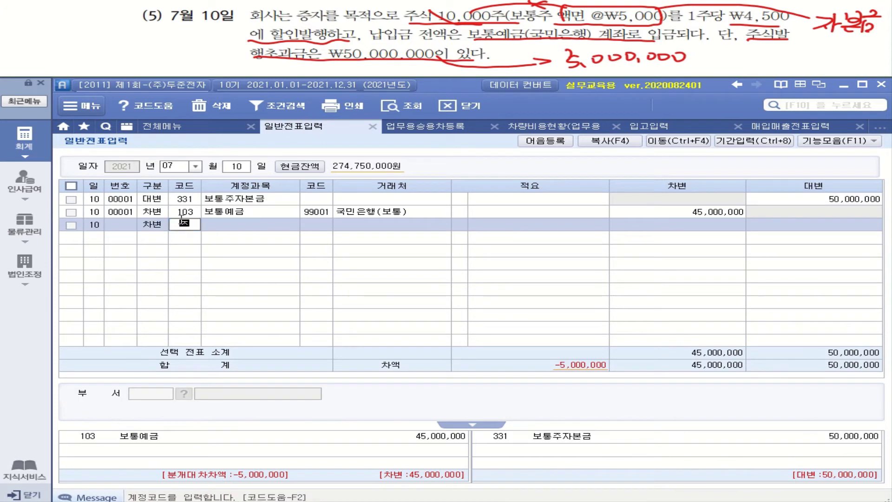
text(주식)
key(Return)
click(415, 257)
key(Return)
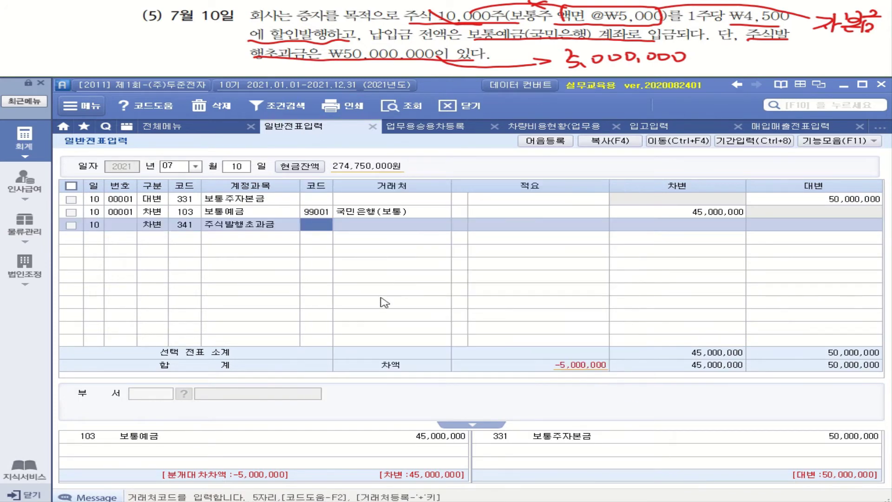
- Complete the 주식발행초과금 line with a debit amount of 5,000,000, leaving 거래처 and 적요 blank
key(Return)
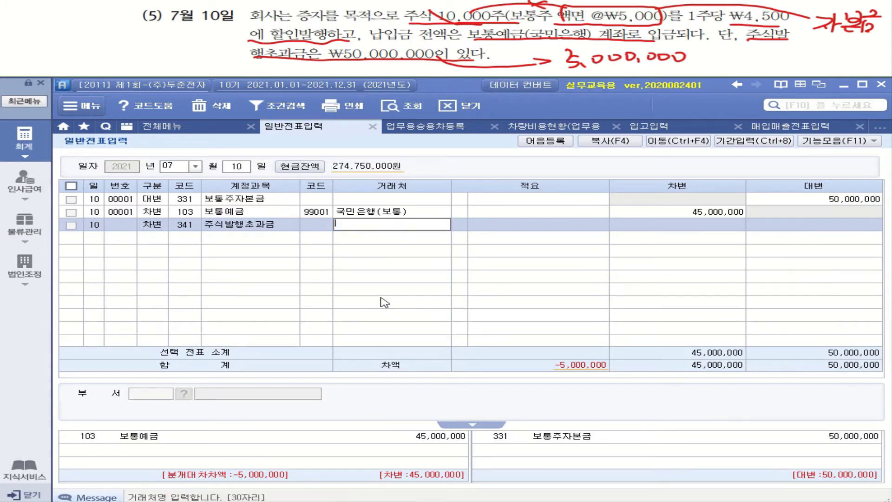
key(Return)
key(Return)
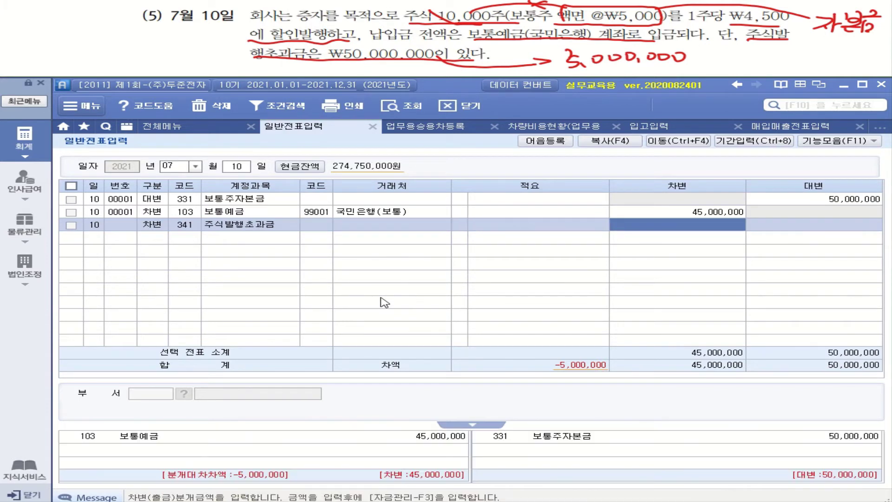
key(Return)
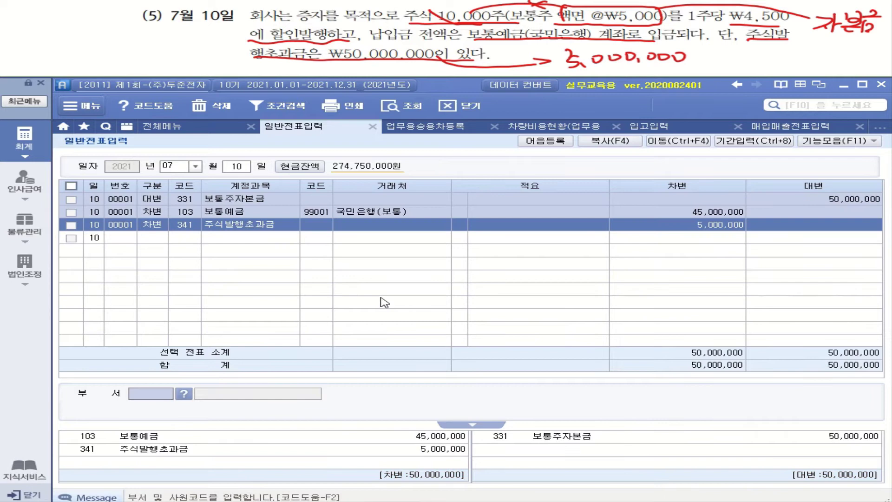
click(173, 227)
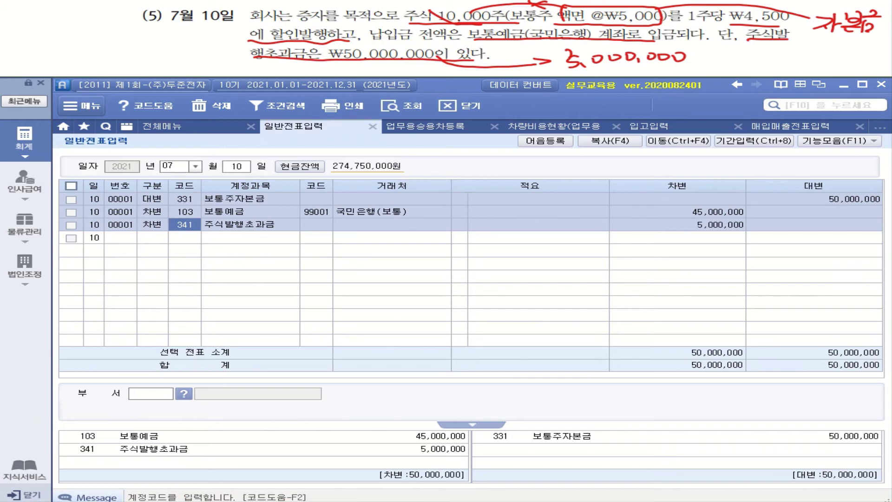
key(Escape)
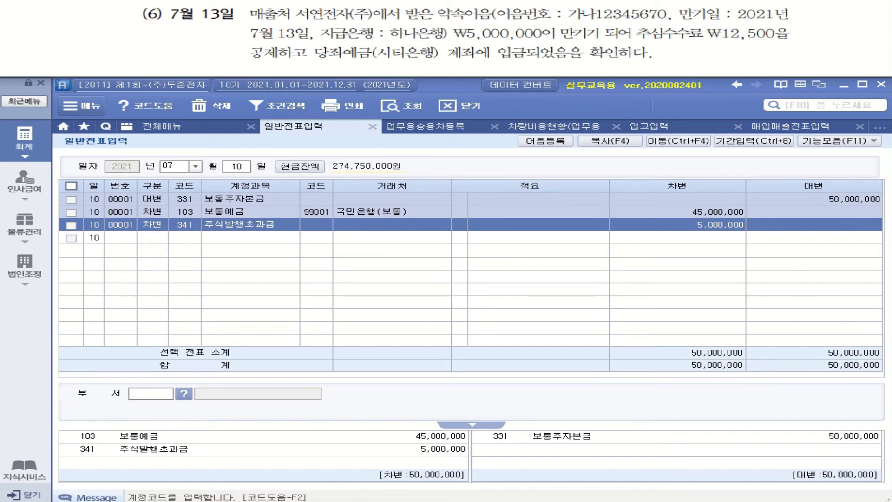
mouse_move(239, 40)
mouse_down()
mouse_move(311, 38)
mouse_move(191, 43)
mouse_move(170, 33)
mouse_move(202, 27)
mouse_up()
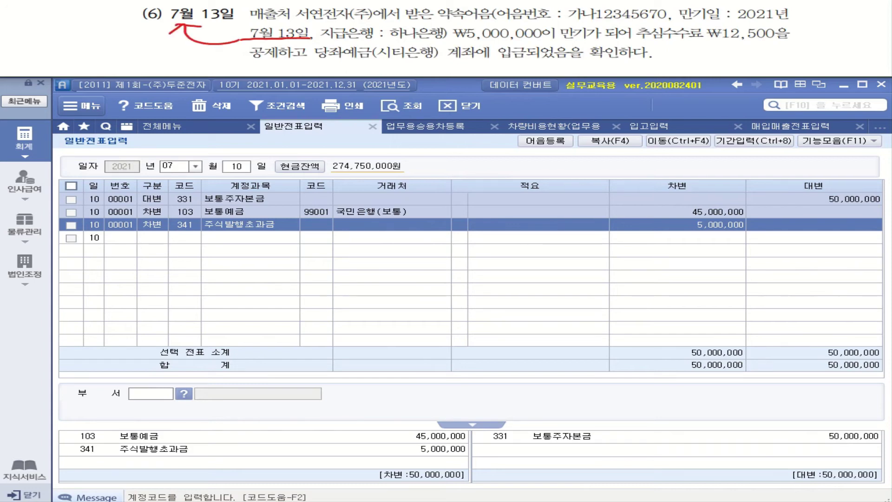
drag(450, 42, 786, 44)
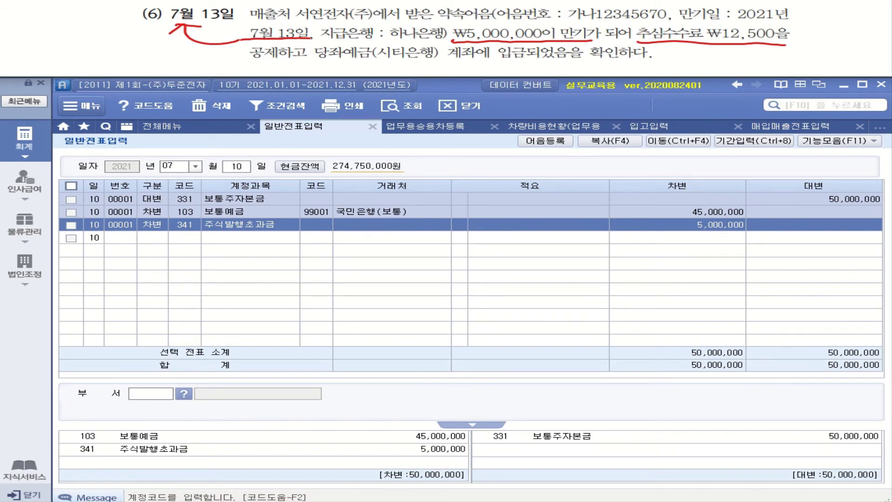
drag(462, 71, 485, 63)
mouse_move(346, 43)
mouse_down()
mouse_move(363, 58)
mouse_move(380, 52)
mouse_up()
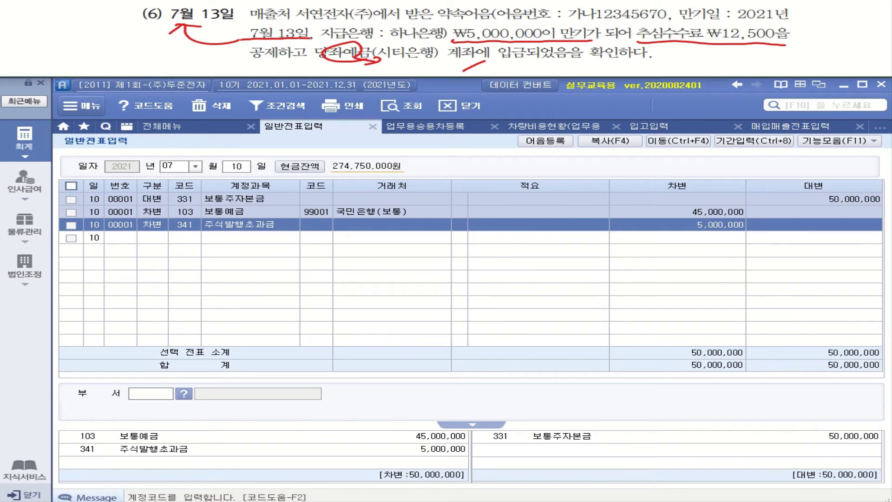
mouse_move(659, 52)
mouse_down()
mouse_move(680, 52)
mouse_move(668, 47)
mouse_move(663, 68)
mouse_move(715, 50)
mouse_move(716, 66)
mouse_move(780, 52)
mouse_move(775, 70)
mouse_move(839, 56)
mouse_move(885, 70)
mouse_move(866, 70)
mouse_move(876, 73)
mouse_up()
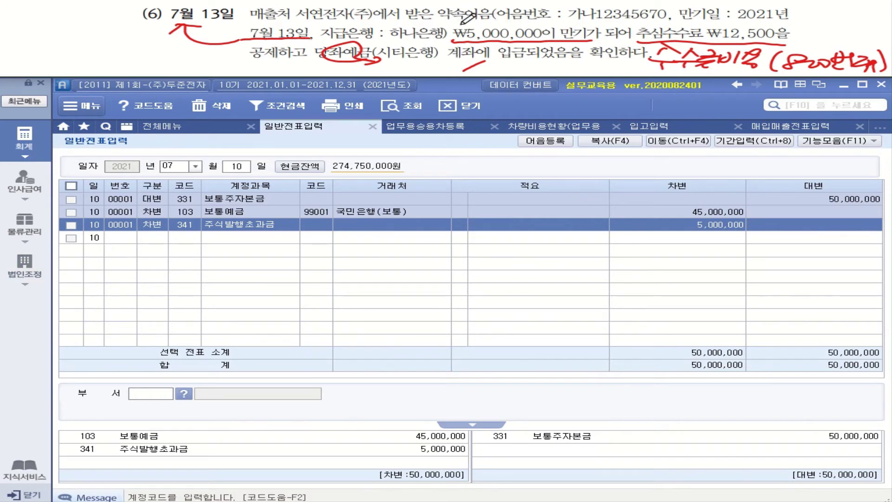
drag(461, 22, 667, 19)
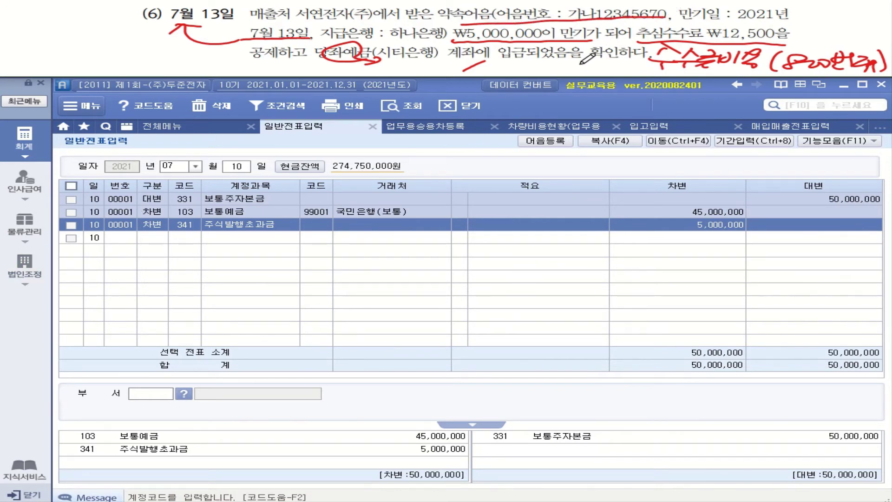
mouse_move(803, 12)
mouse_down()
mouse_move(832, 8)
mouse_move(805, 28)
mouse_up()
mouse_move(808, 22)
mouse_down()
mouse_move(846, 15)
mouse_move(818, 32)
mouse_up()
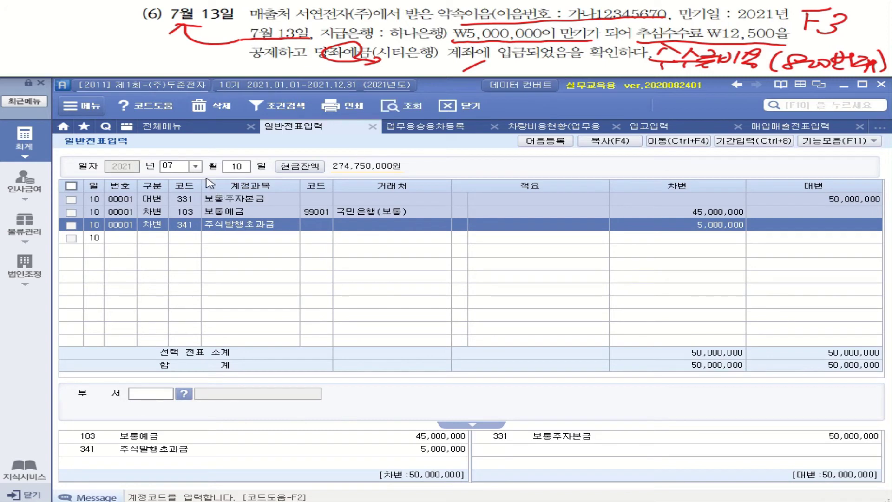
- Change the slip date to day 13 of month 07
click(237, 168)
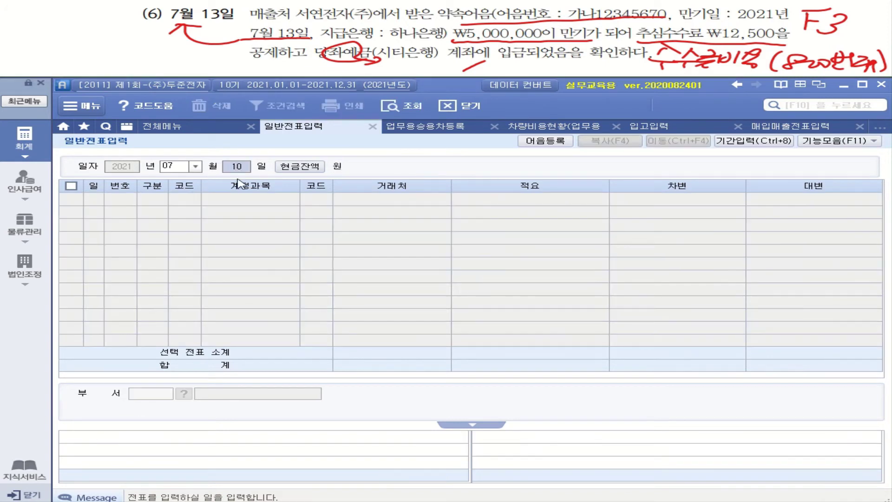
text(13)
key(Return)
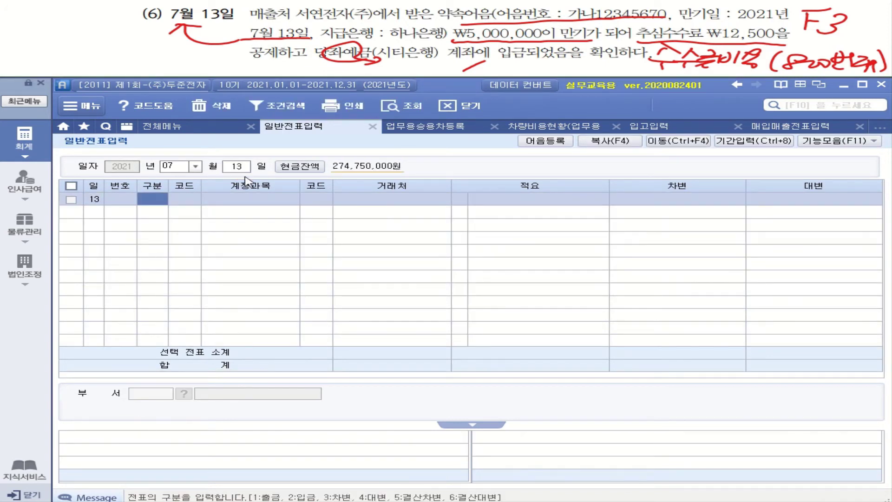
- Enter a debit (차변) line with account 102 당좌예금 and 시티은행(당좌) as its 거래처, leaving 적요 blank
text(3)
key(Return)
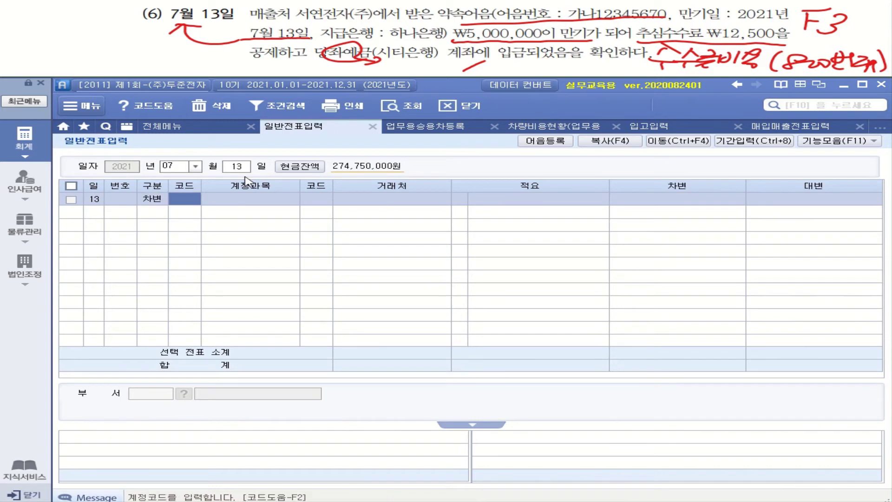
text(102)
key(Return)
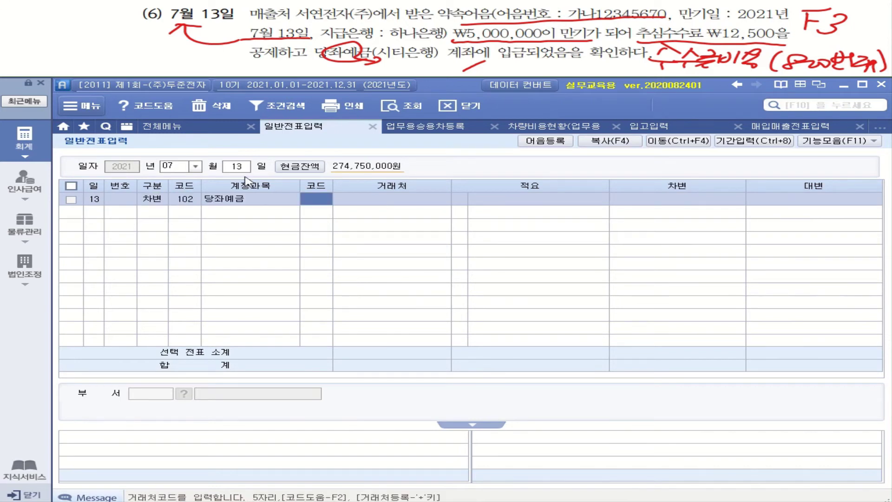
text(시티)
key(Return)
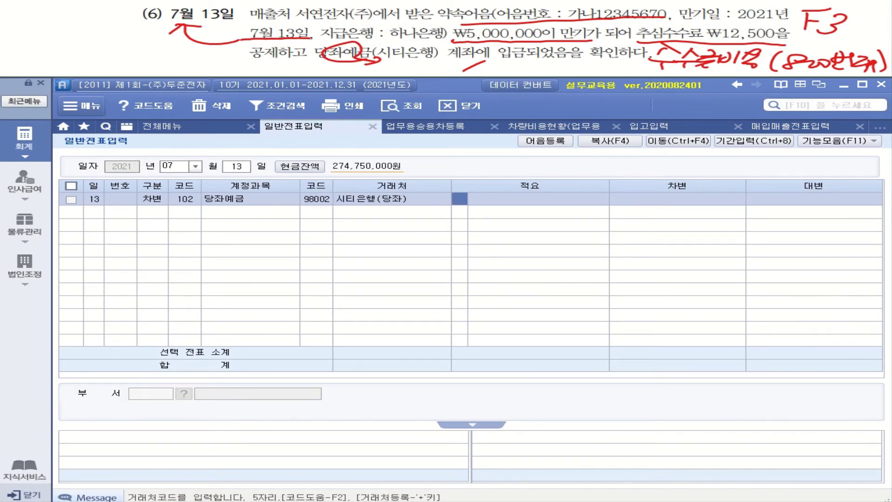
key(Return)
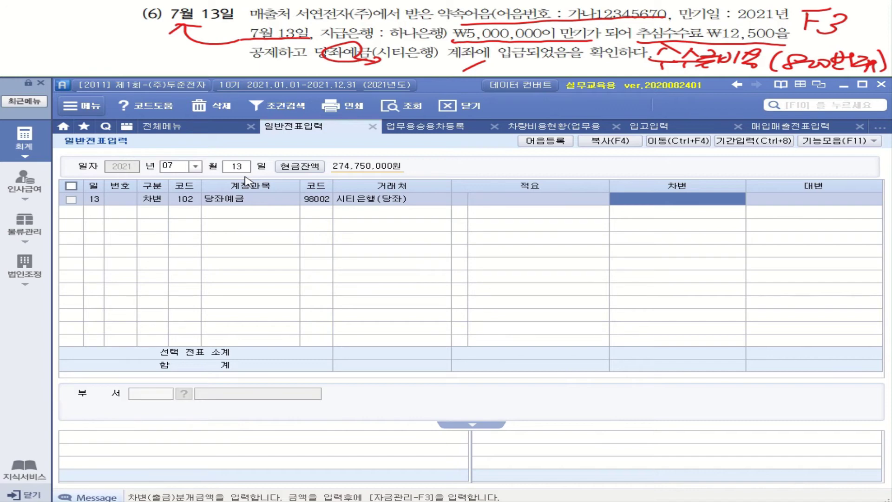
- Calculate 5,000,000 minus 12,500 with the built-in calculator and apply the result as the 당좌예금 line's debit amount
right_click(667, 200)
click(709, 243)
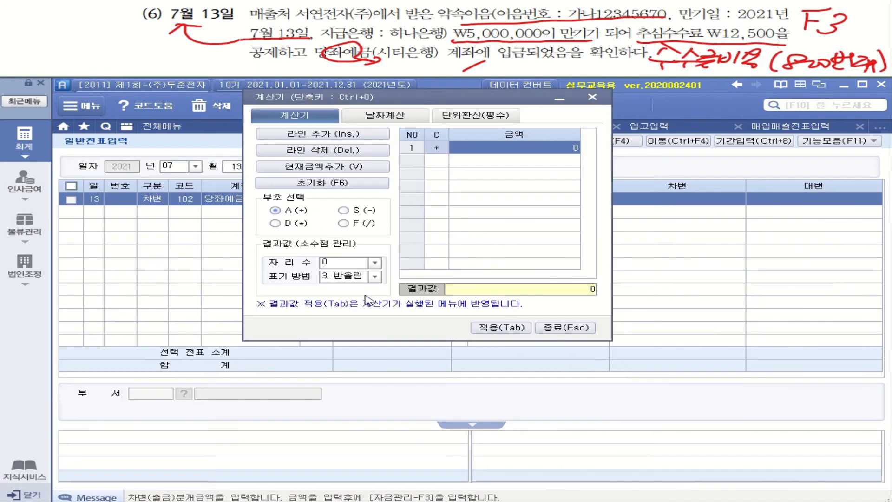
text(5000000)
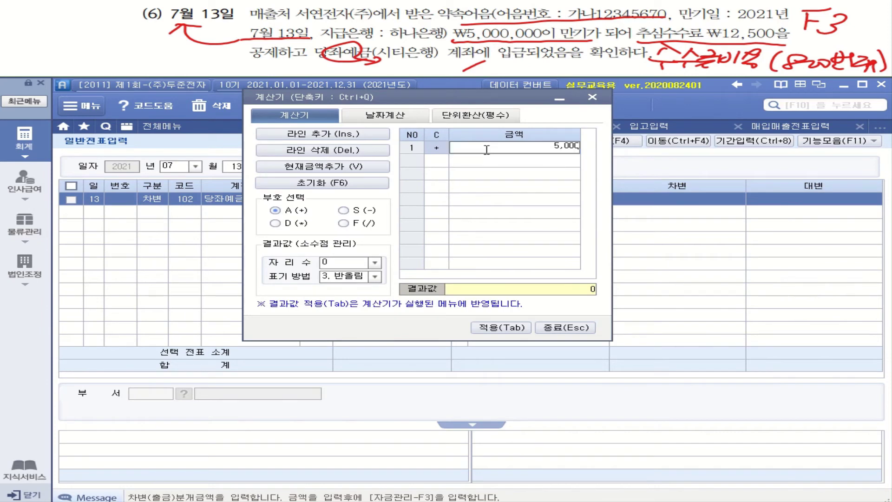
key(Return)
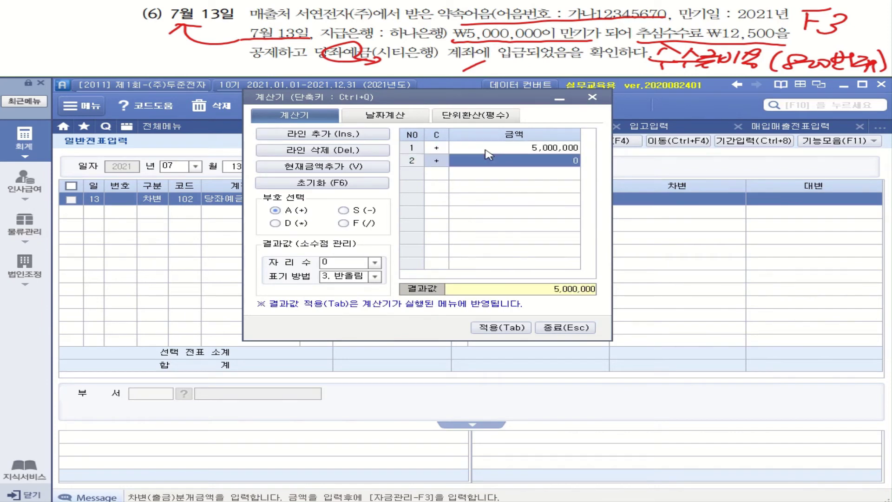
click(344, 210)
click(540, 161)
text(12,500)
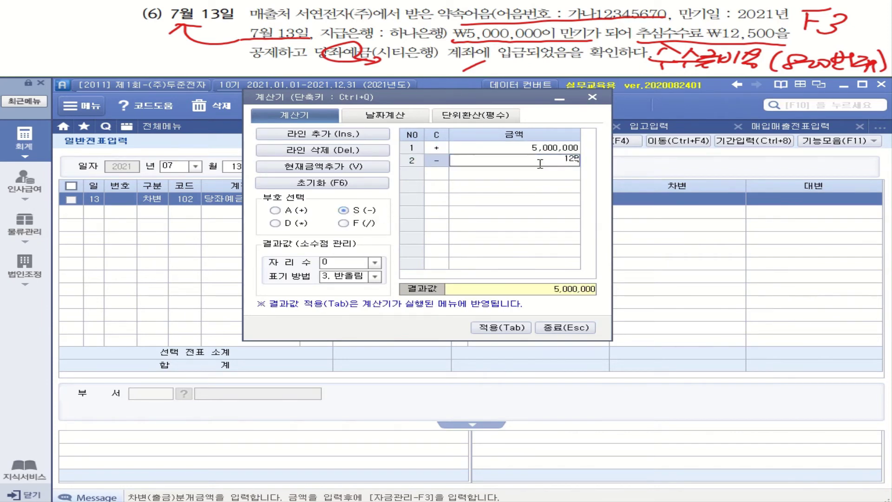
key(Return)
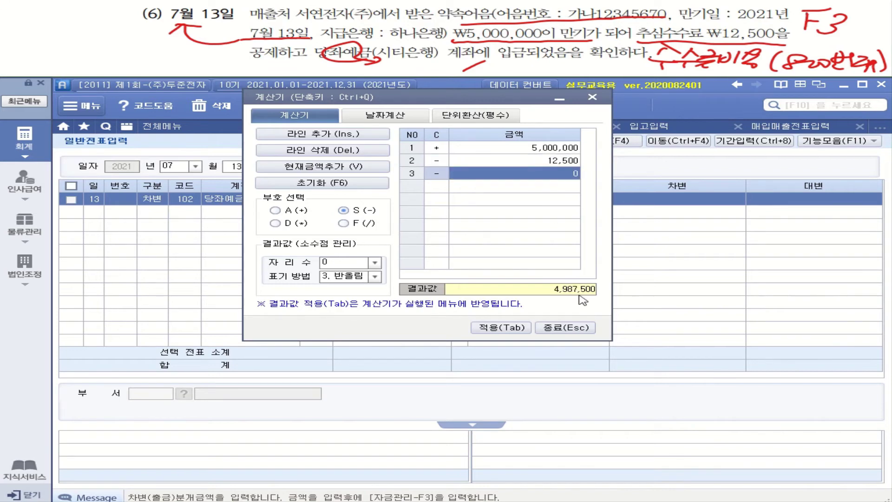
click(510, 331)
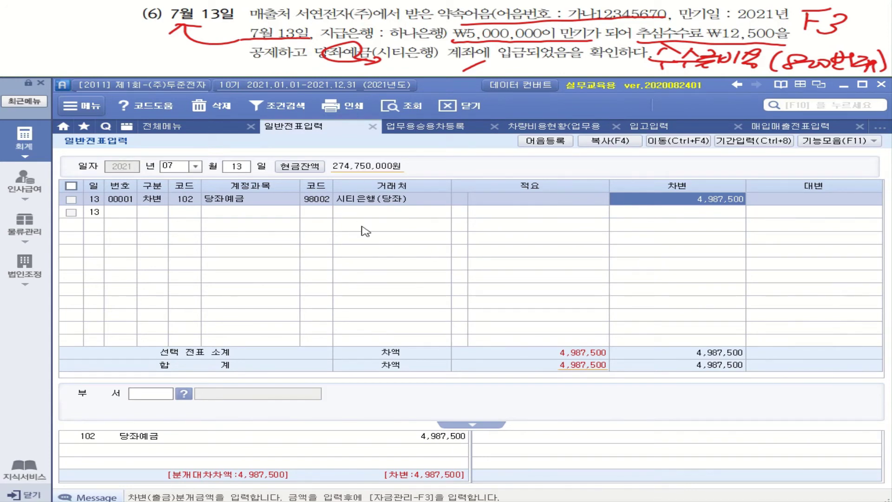
key(Return)
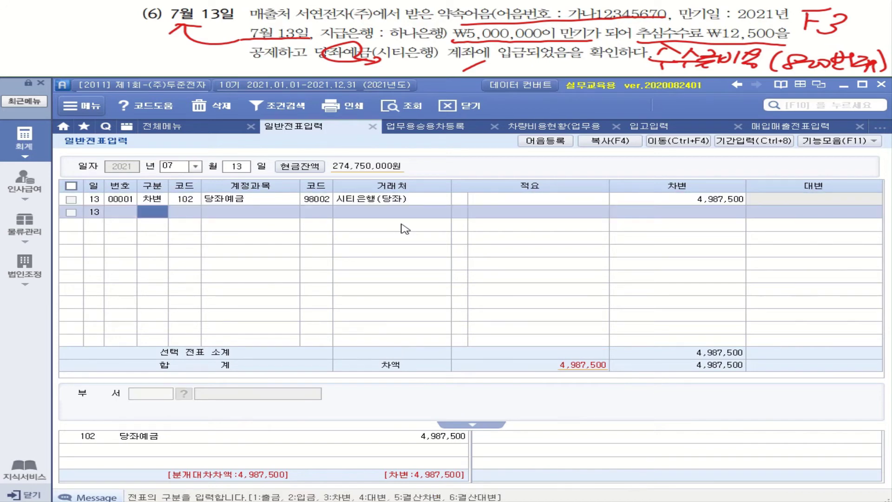
- Add a debit (차변) line with account 831 수수료비용 and 시티은행(당좌) as its 거래처
text(3)
key(Return)
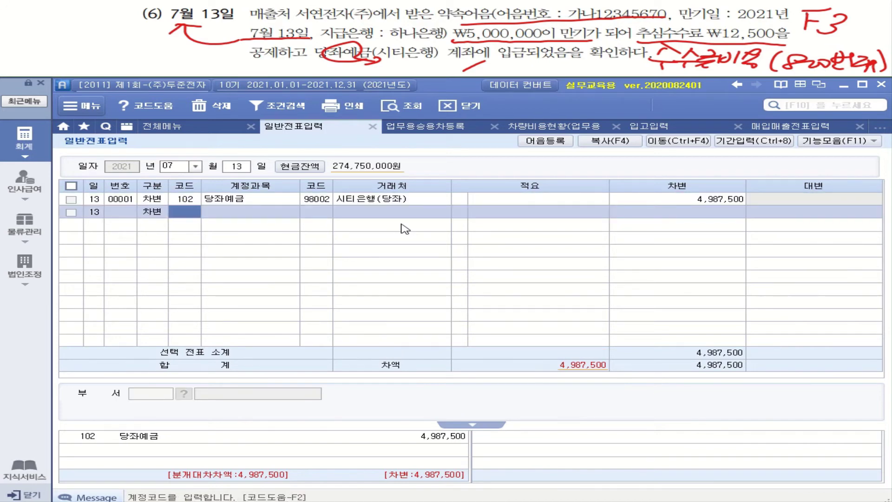
text(수수)
key(Return)
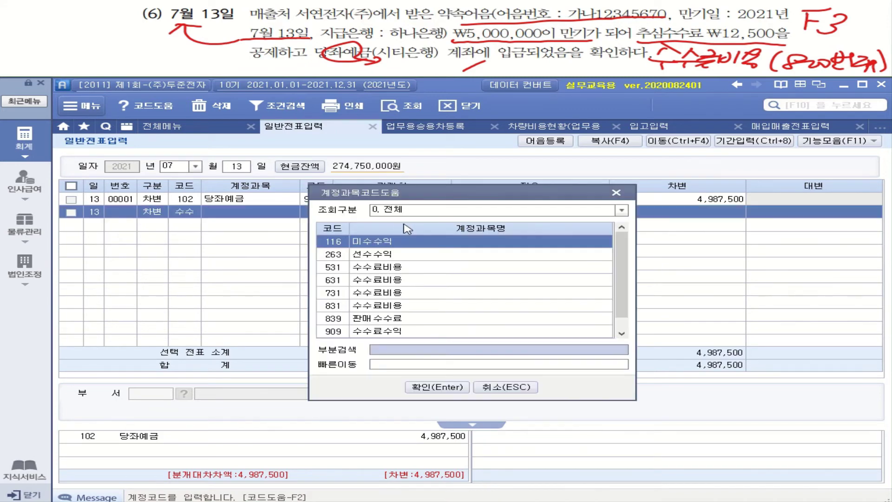
click(367, 306)
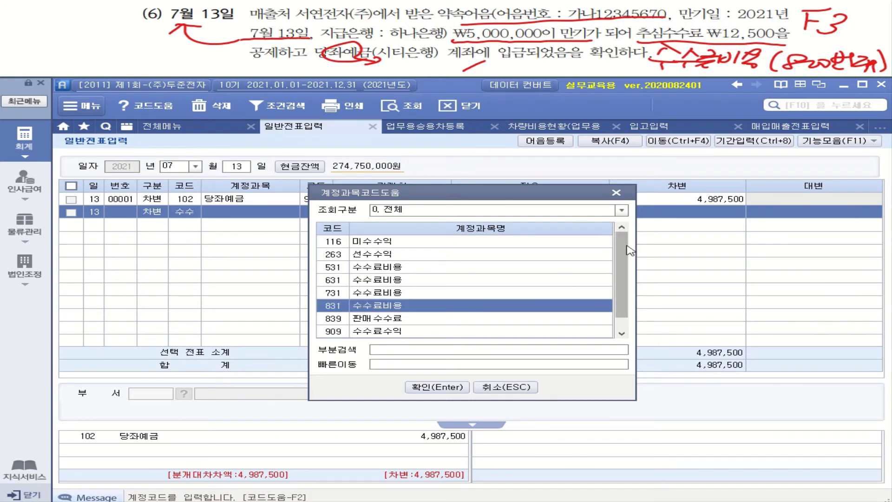
scroll(629, 278, down, 1)
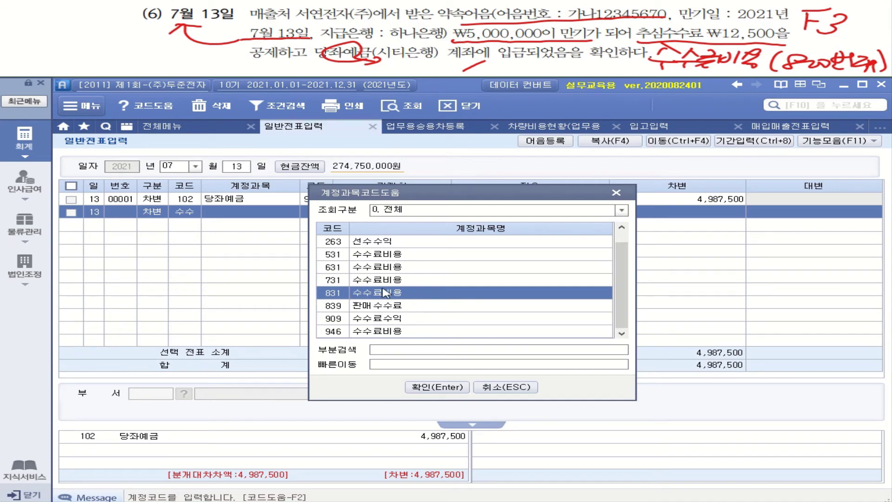
double_click(382, 294)
key(Return)
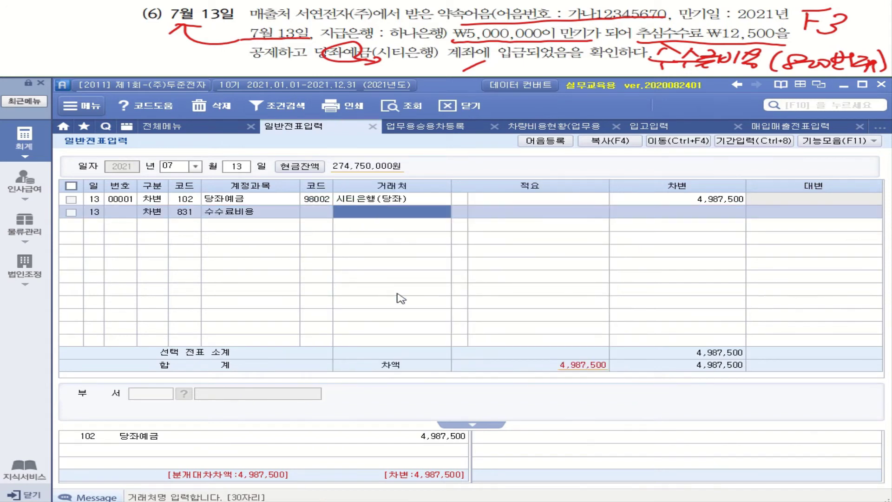
key(Return)
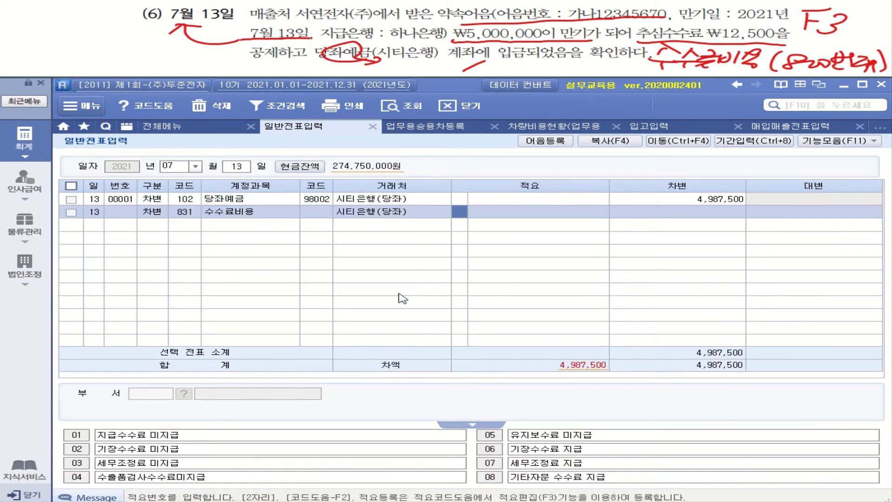
- Clear the 거래처 from the 831 수수료비용 line and enter 12,500 as its debit amount
click(386, 216)
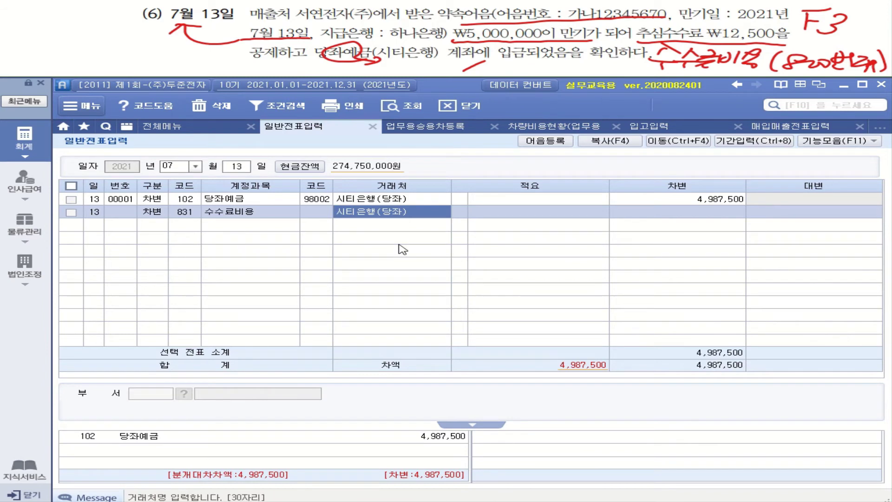
key(BackSpace)
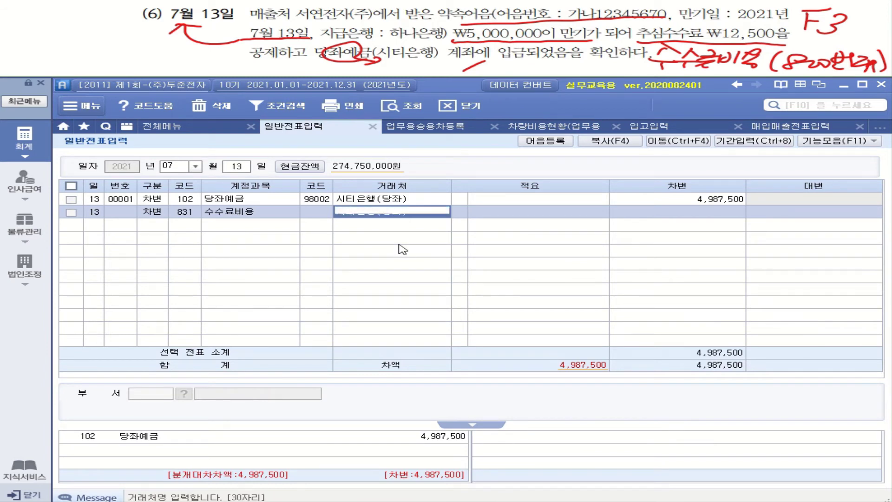
key(Return)
key(Return)
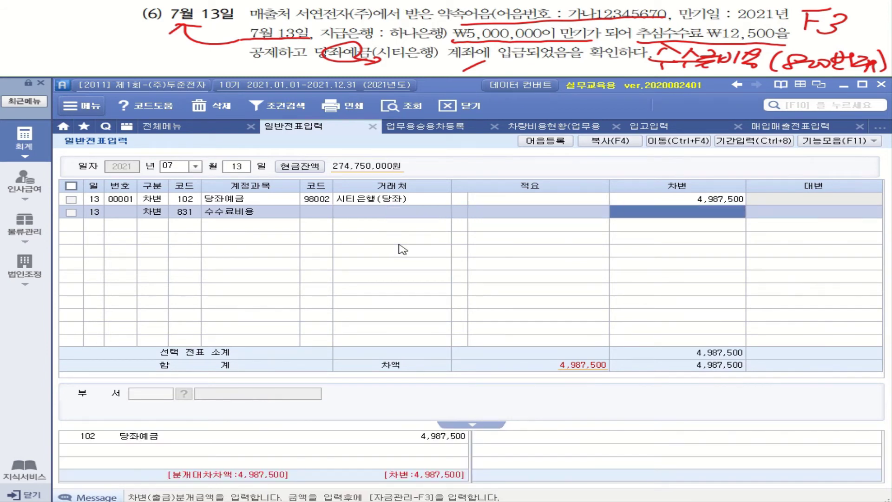
text(12500)
key(Return)
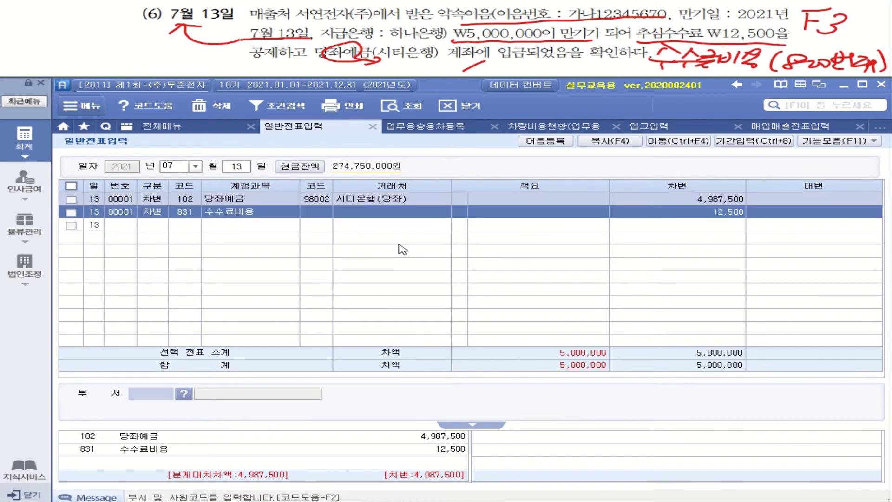
- Add a credit (대변) line with account 110 받을어음, 거래처 서연전자(주) and amount 5,000,000, leaving 적요 blank
key(Return)
text(4)
key(Return)
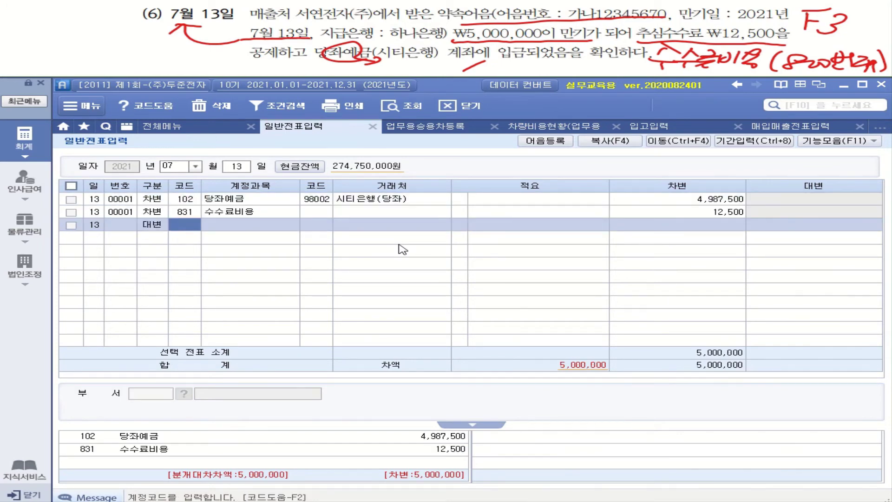
text(110)
key(Return)
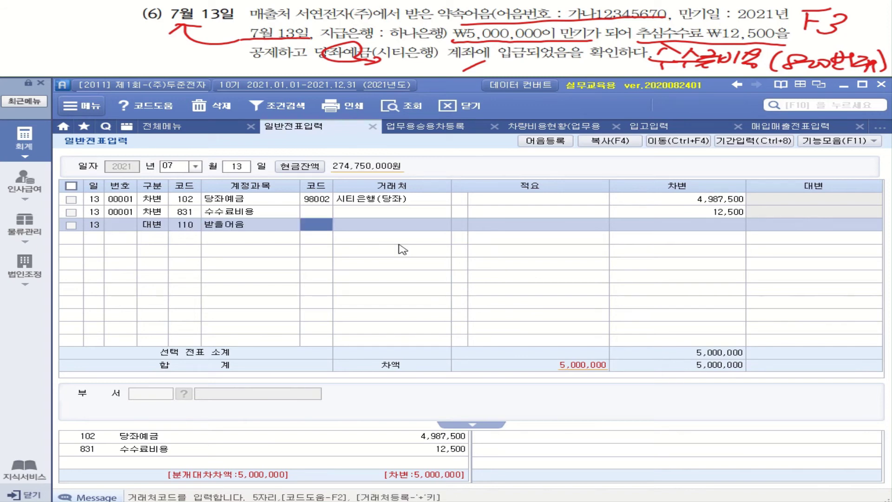
text(서연)
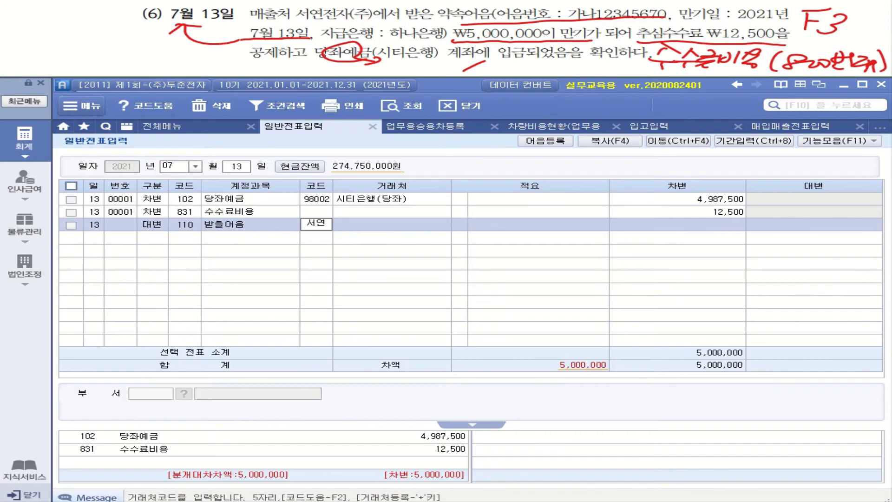
key(Return)
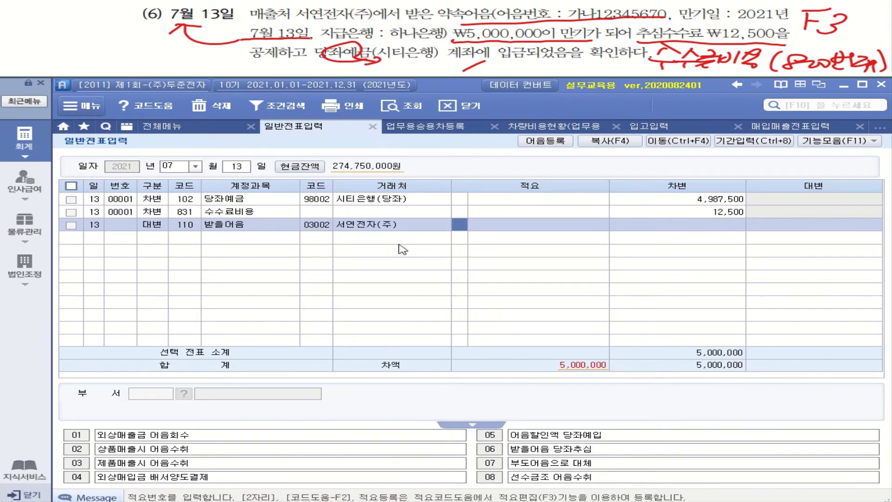
key(Return)
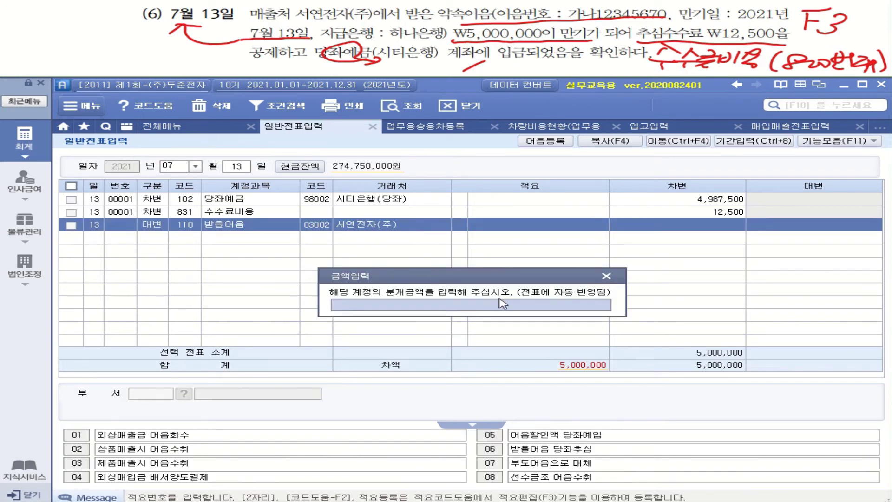
text(5000000)
key(Return)
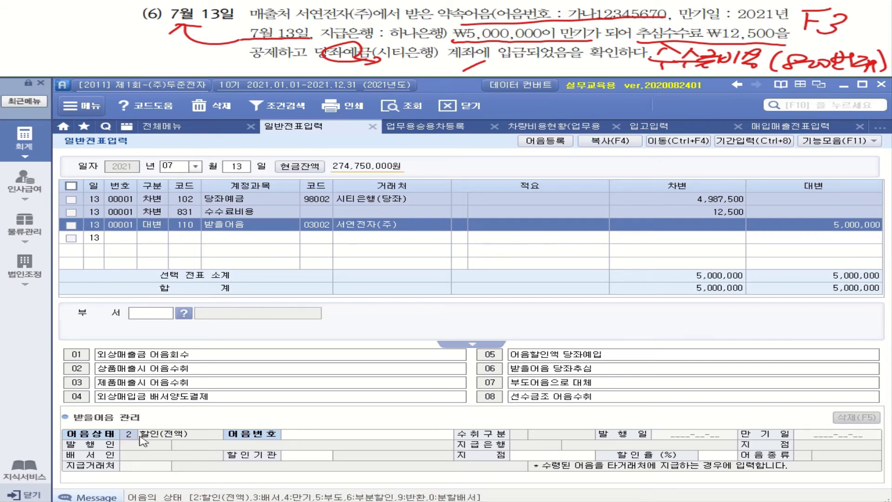
- In 받을어음 관리, set 어음상태 to 4 만기 and select the 서연전자(주) note maturing 2021-07-13
text(4)
key(Return)
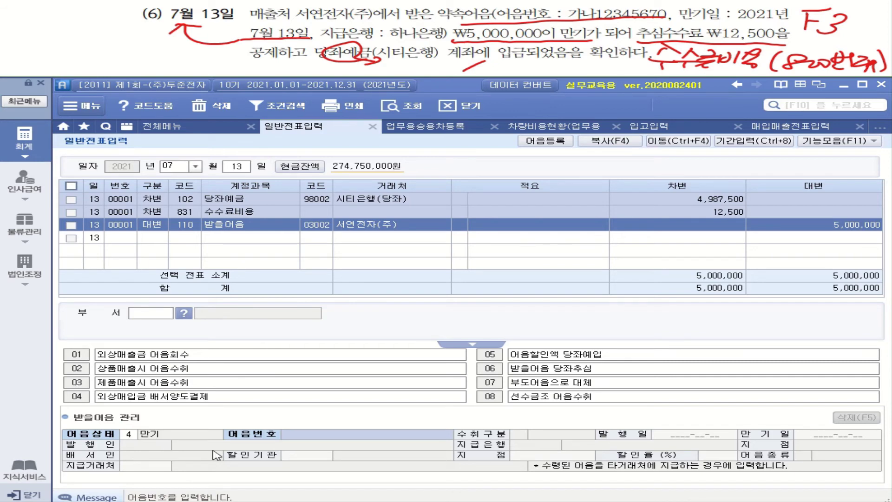
key(F2)
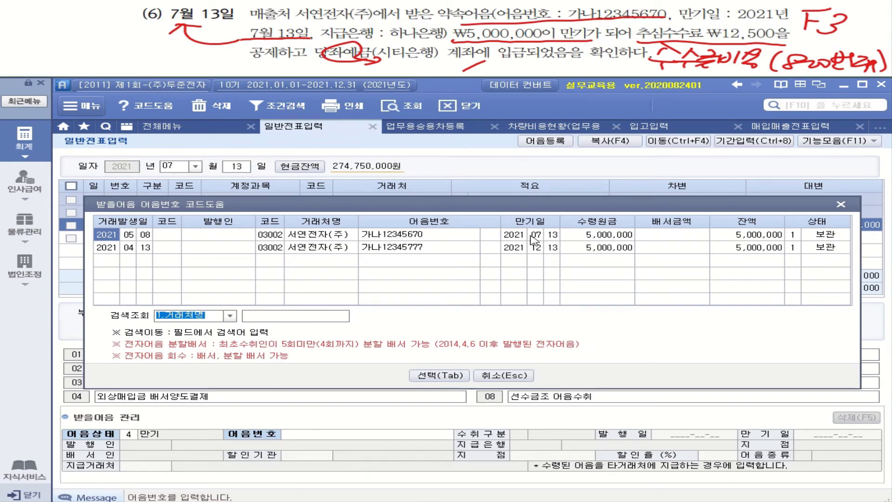
click(592, 238)
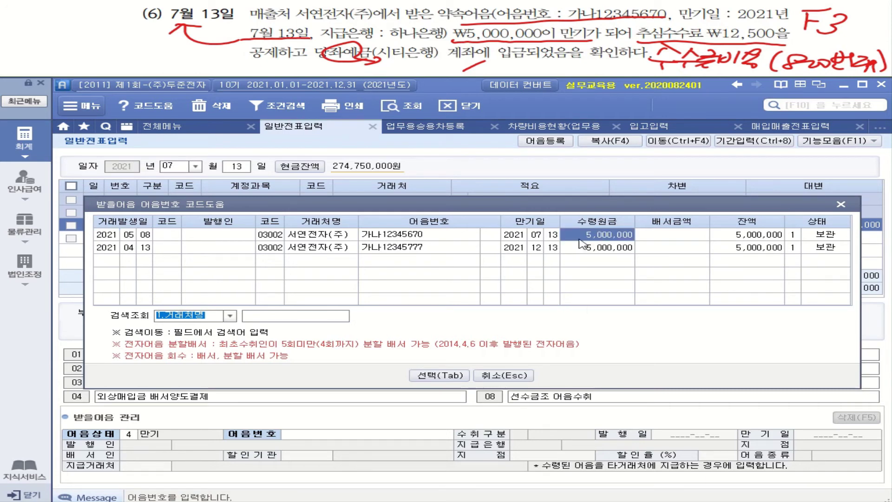
click(437, 374)
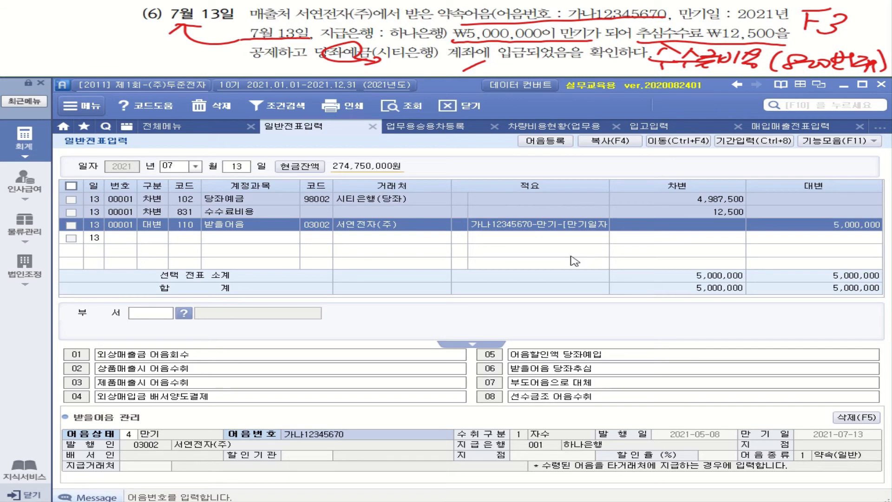
click(254, 241)
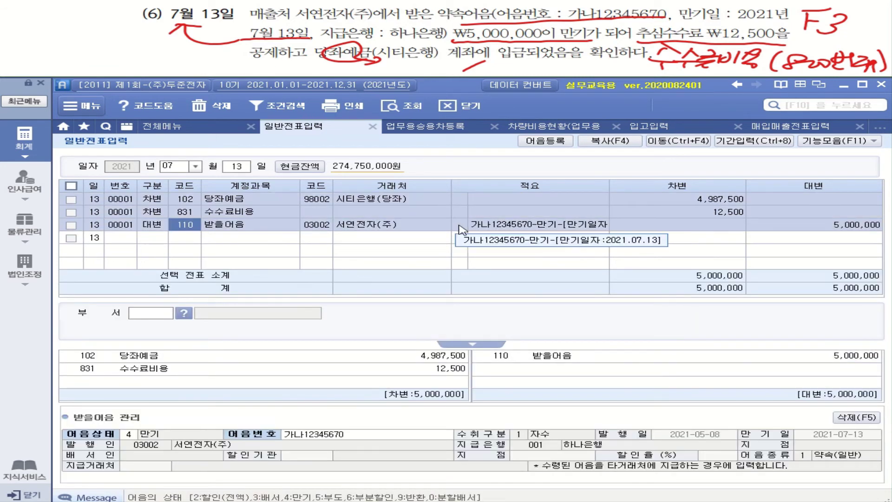
click(460, 226)
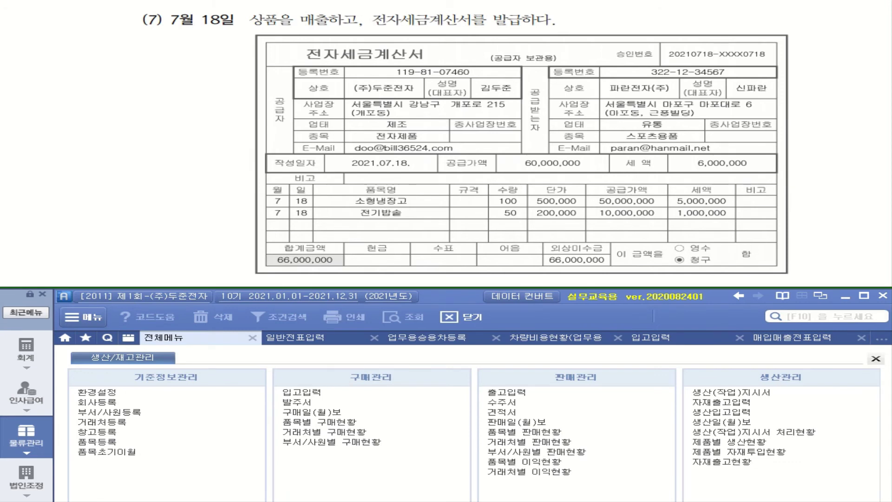
mouse_move(289, 11)
mouse_down()
mouse_move(325, 10)
mouse_move(307, 22)
mouse_move(122, 48)
mouse_up()
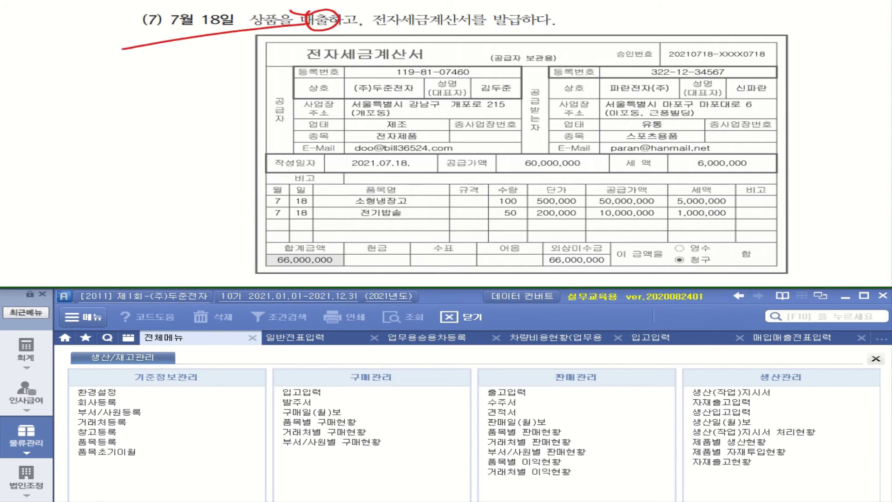
mouse_move(38, 62)
mouse_down()
mouse_move(61, 80)
mouse_move(79, 75)
mouse_move(62, 97)
mouse_move(93, 71)
mouse_move(93, 81)
mouse_move(144, 61)
mouse_move(154, 74)
mouse_up()
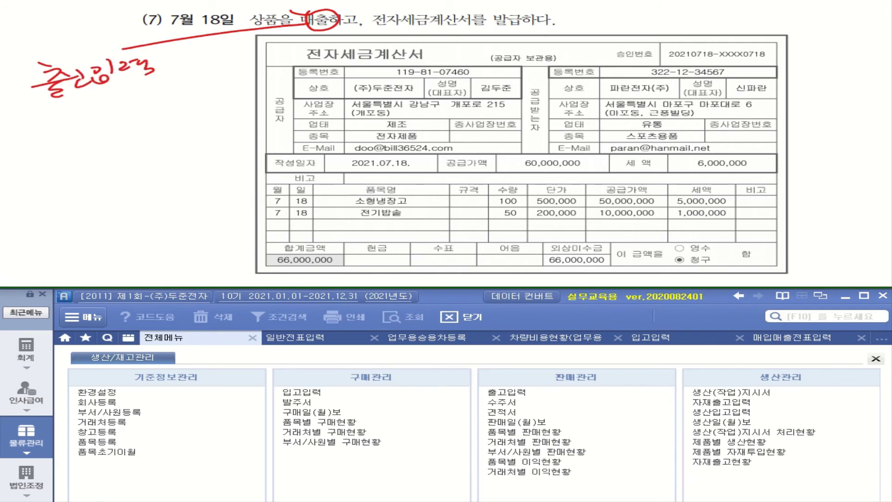
mouse_move(83, 96)
mouse_down()
mouse_move(95, 112)
mouse_move(103, 101)
mouse_up()
mouse_move(48, 131)
mouse_down()
mouse_move(100, 121)
mouse_move(111, 133)
mouse_move(160, 111)
mouse_move(158, 125)
mouse_move(207, 93)
mouse_move(210, 116)
mouse_up()
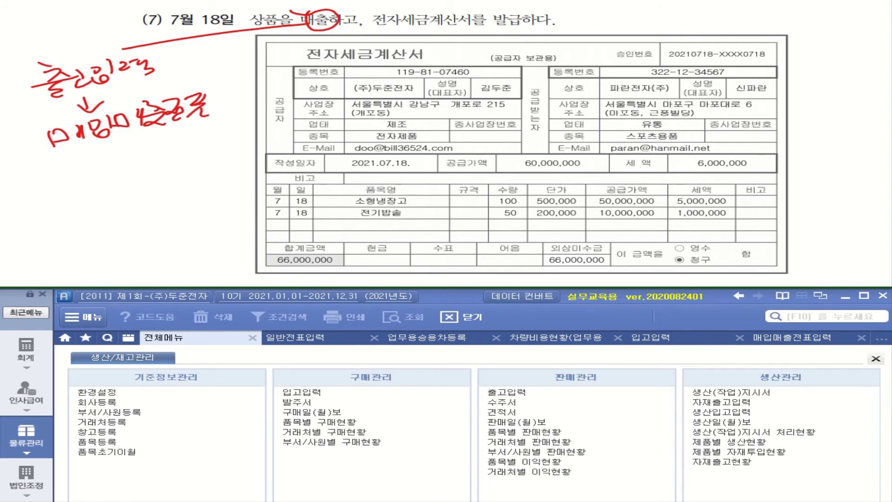
mouse_move(337, 59)
mouse_down()
mouse_move(347, 49)
mouse_move(216, 101)
mouse_move(232, 104)
mouse_up()
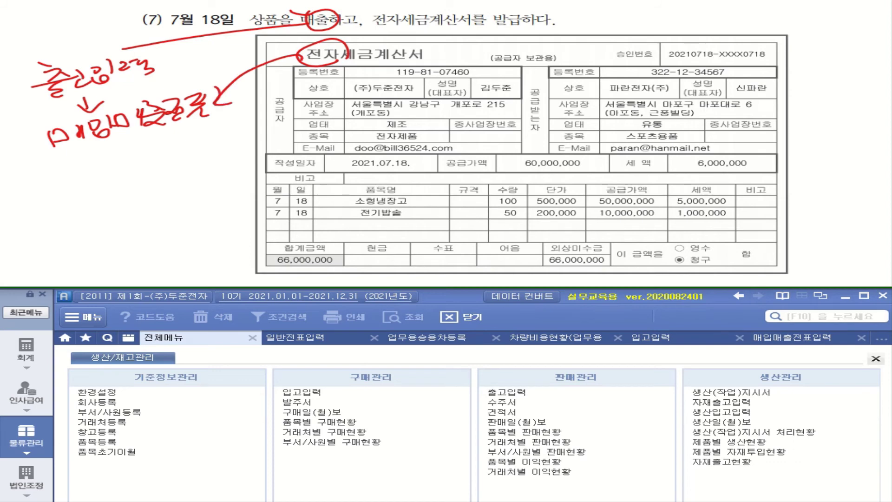
mouse_move(131, 142)
mouse_down()
mouse_move(155, 136)
mouse_move(139, 162)
mouse_up()
mouse_move(137, 156)
mouse_down()
mouse_move(160, 148)
mouse_move(158, 156)
mouse_up()
mouse_move(176, 144)
mouse_down()
mouse_move(165, 156)
mouse_move(190, 163)
mouse_up()
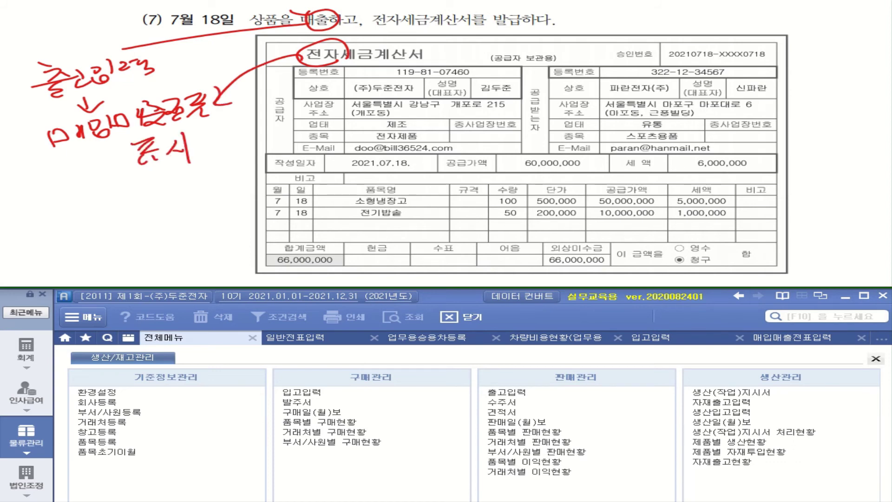
drag(345, 95, 390, 96)
mouse_move(657, 99)
mouse_down()
mouse_move(605, 91)
mouse_move(662, 95)
mouse_up()
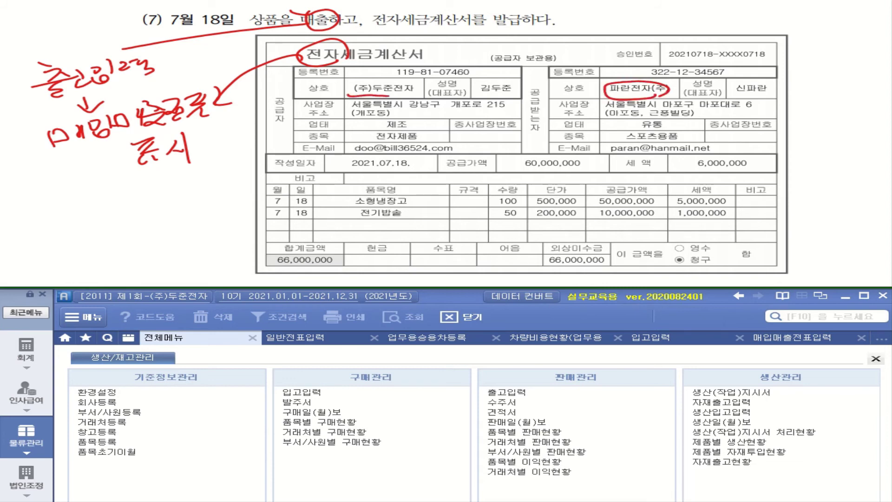
mouse_move(334, 170)
mouse_down()
mouse_move(412, 161)
mouse_move(329, 168)
mouse_up()
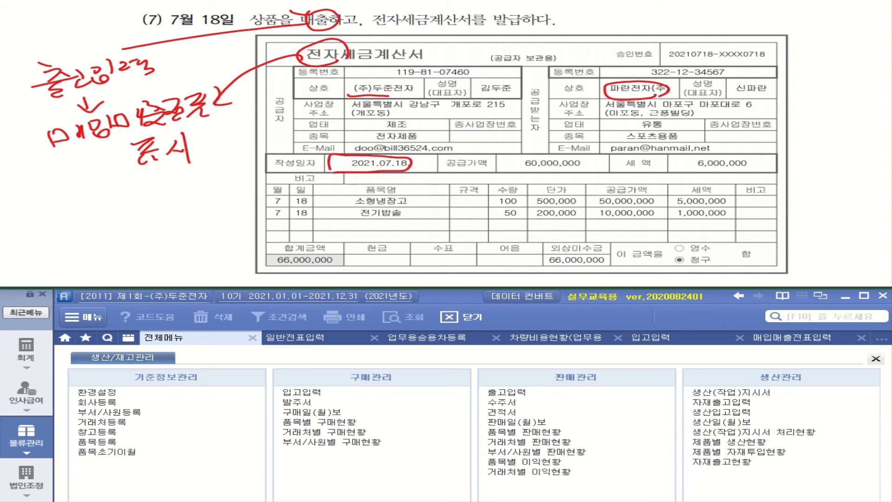
mouse_move(423, 201)
mouse_down()
mouse_move(433, 199)
mouse_move(429, 216)
mouse_up()
mouse_move(539, 271)
mouse_down()
mouse_move(607, 259)
mouse_move(543, 240)
mouse_move(531, 270)
mouse_up()
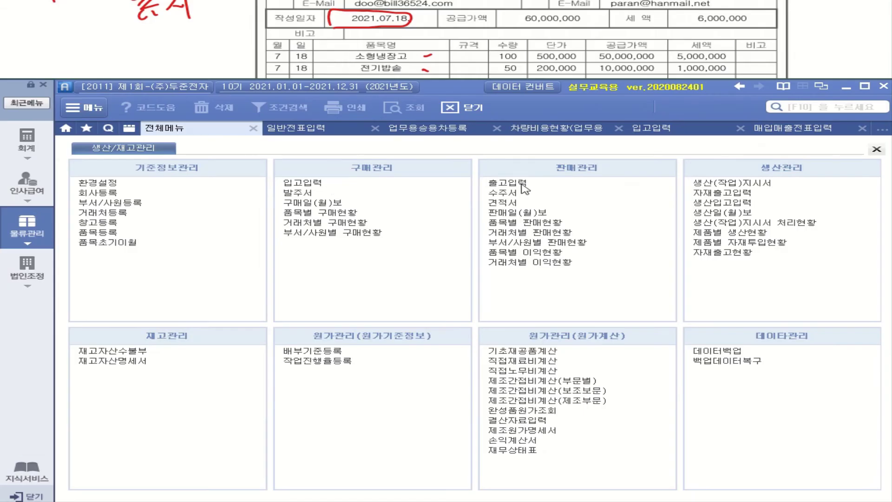
- Open 출고입력 and set the date to day 18 of month 07
click(520, 183)
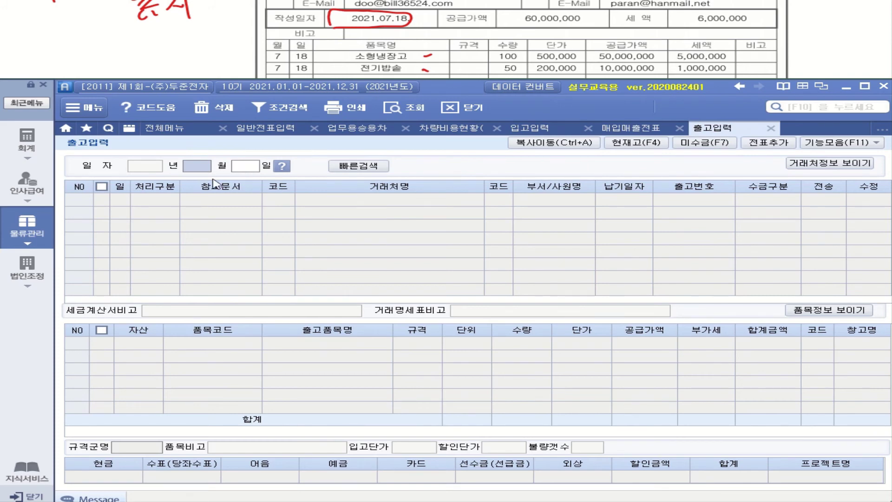
text(07)
key(Return)
text(18)
key(Return)
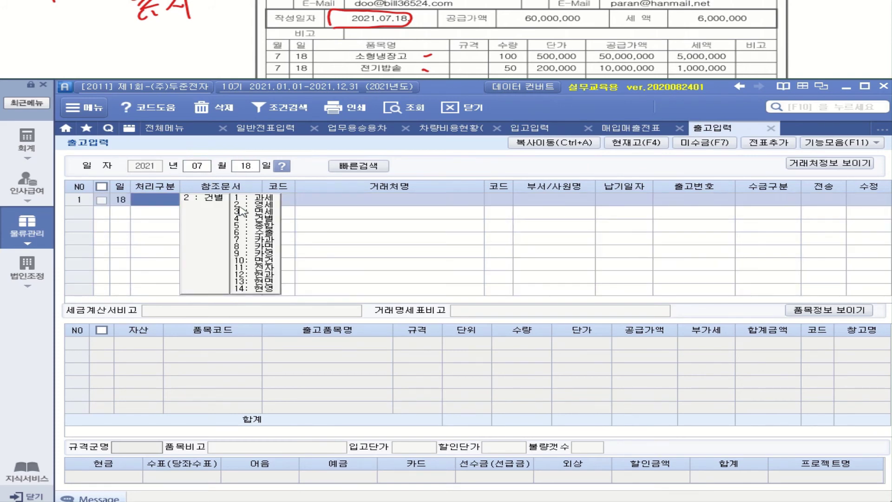
- Enter the delivery row as 건별과세 for 거래처 파란전자(주) with 수금구분 외상, and hide the 거래처정보 details
click(266, 200)
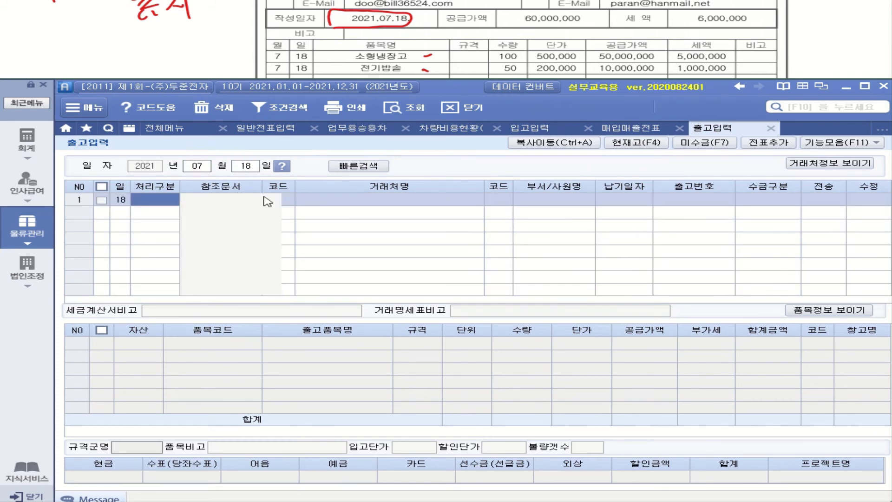
click(289, 203)
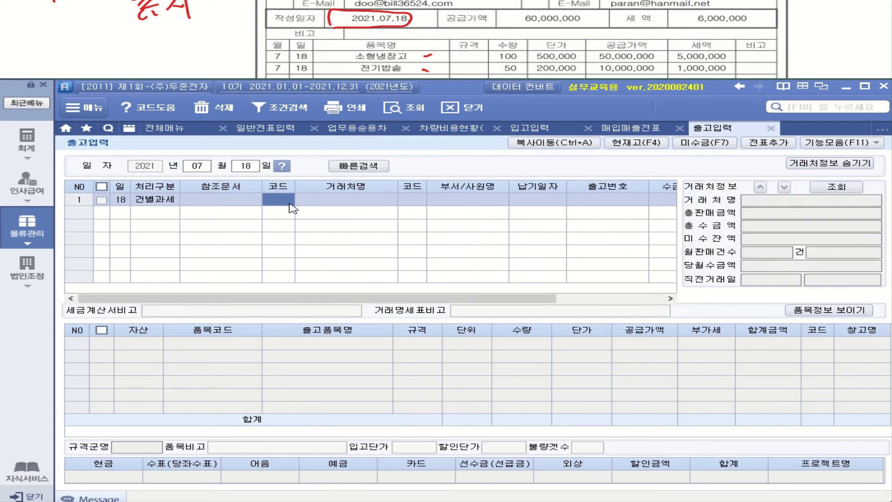
click(290, 201)
key(Return)
key(Return)
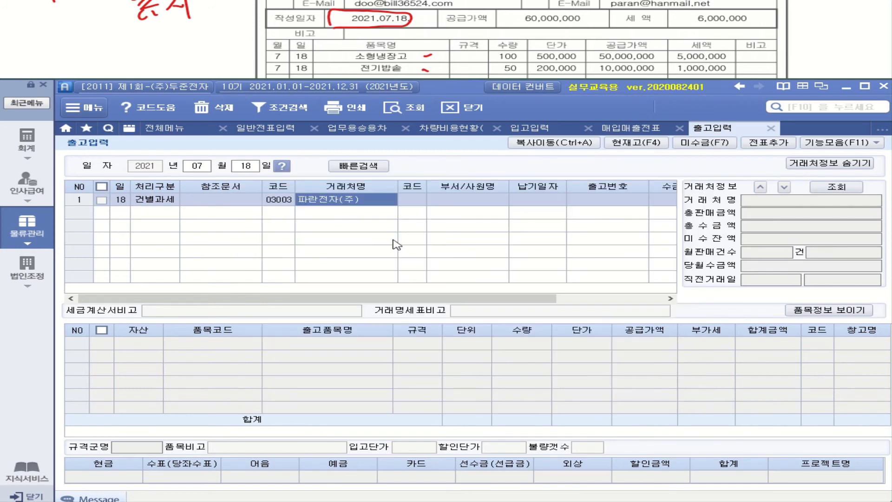
key(Return)
click(830, 163)
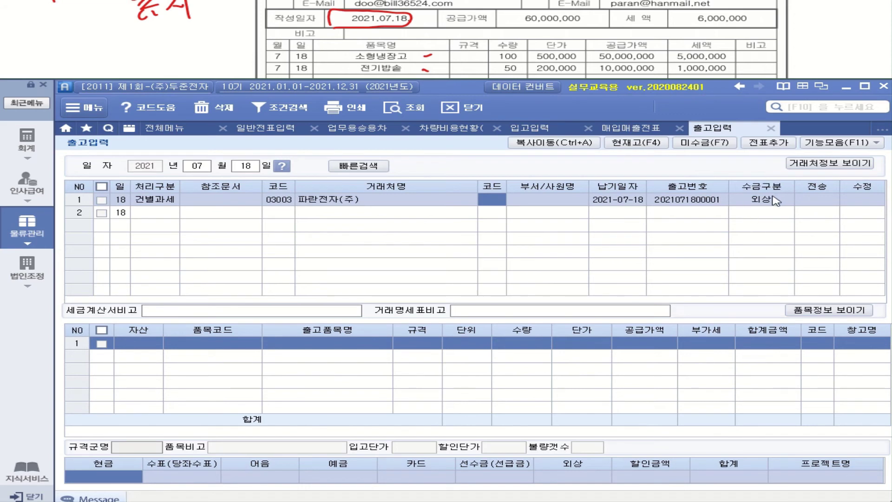
- Add a 상품 line to the delivery with item 5002 소형냉장고, quantity 100 and unit price 500,000
click(141, 344)
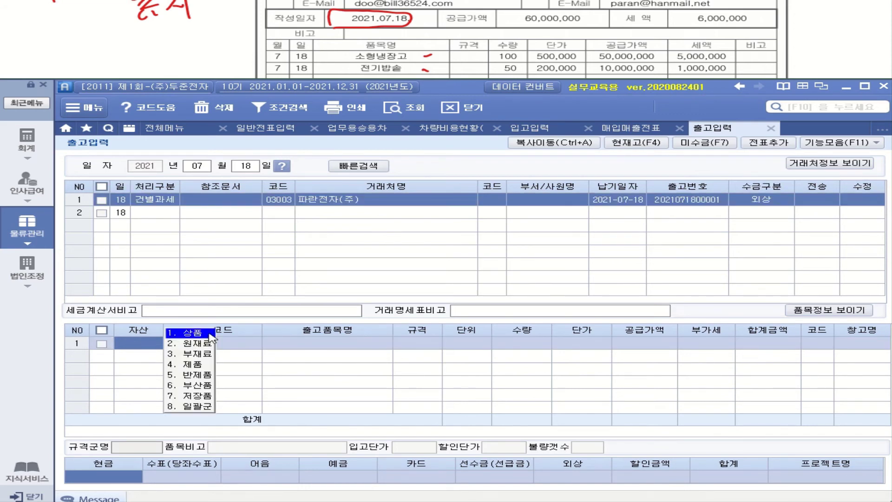
click(212, 338)
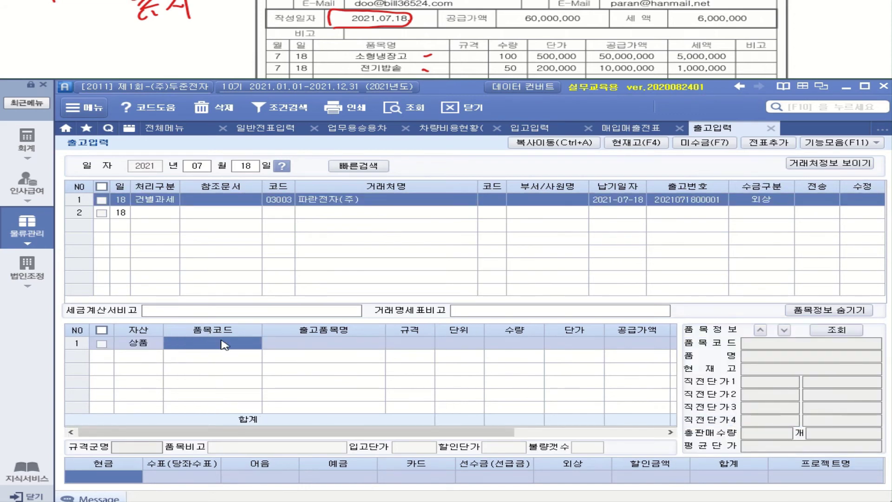
key(F2)
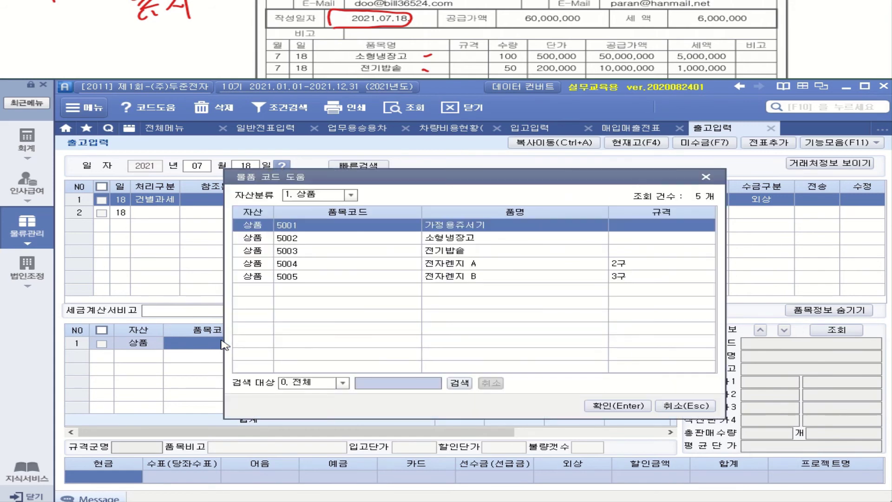
click(483, 243)
double_click(483, 242)
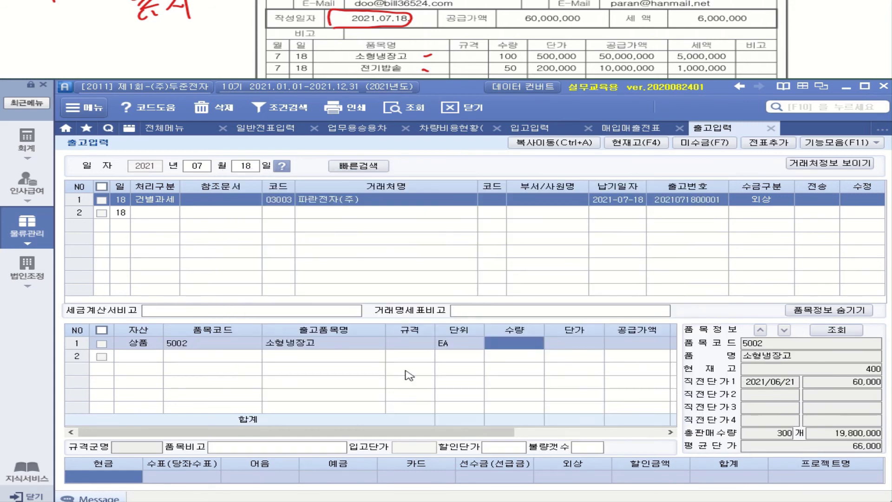
text(100)
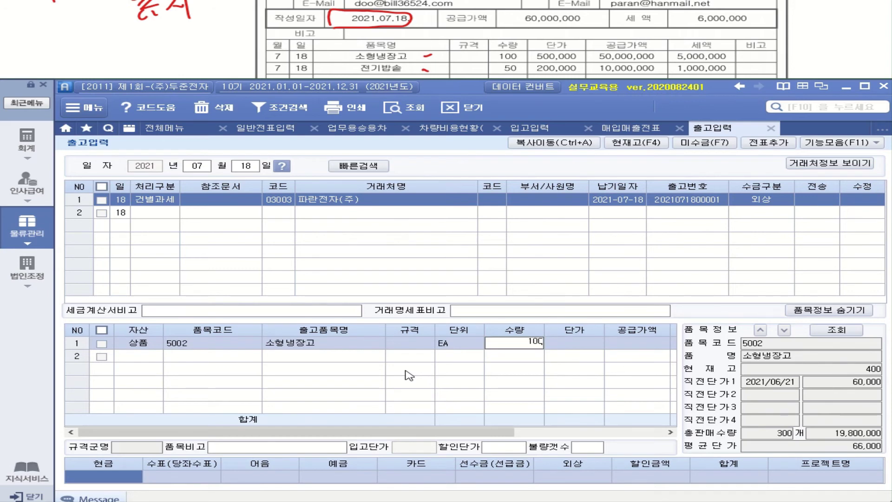
key(Return)
text(5000000)
key(Return)
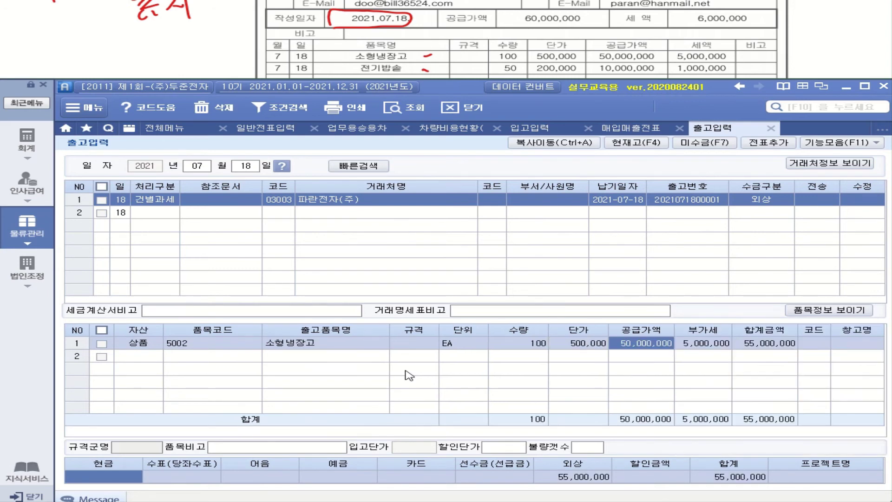
- Add a second 상품 line with item 5003 전기밥솥, quantity 50 and unit price 200,000
click(156, 356)
click(187, 340)
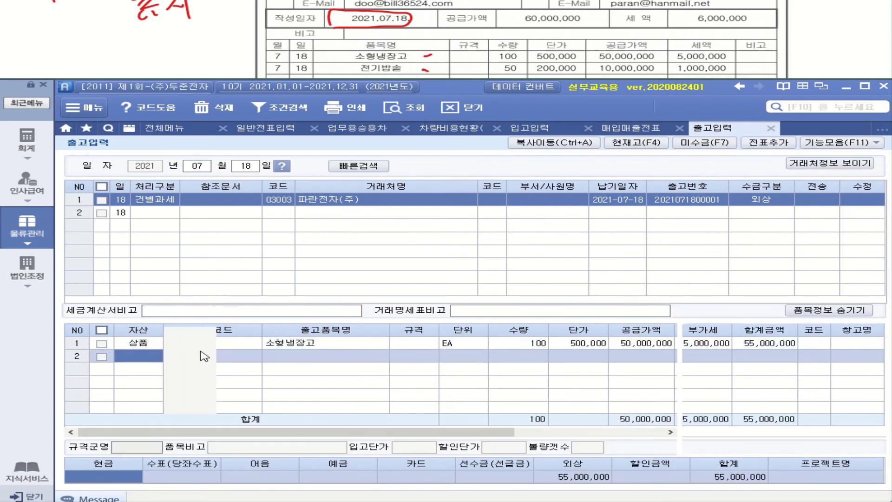
key(F2)
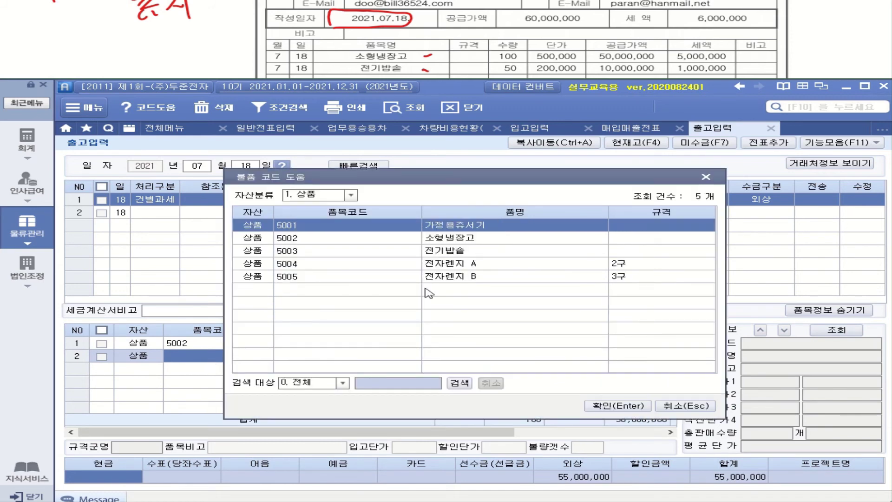
double_click(511, 251)
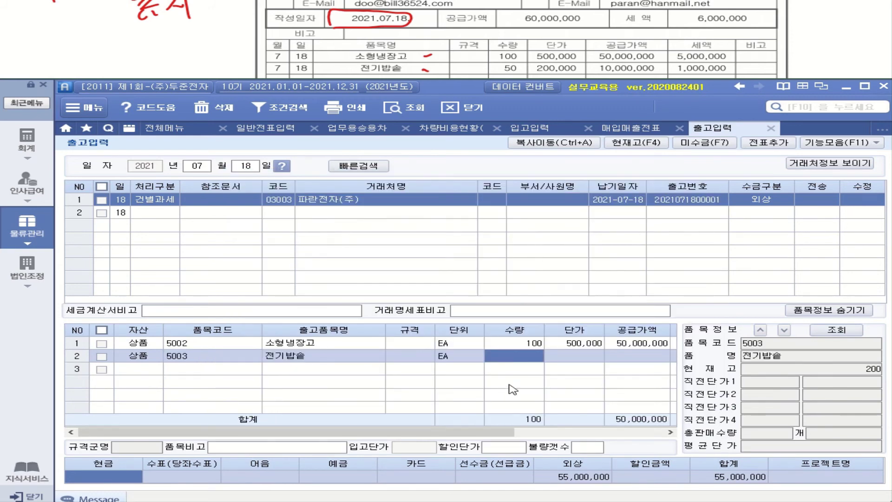
text(50)
key(Return)
text(2000000)
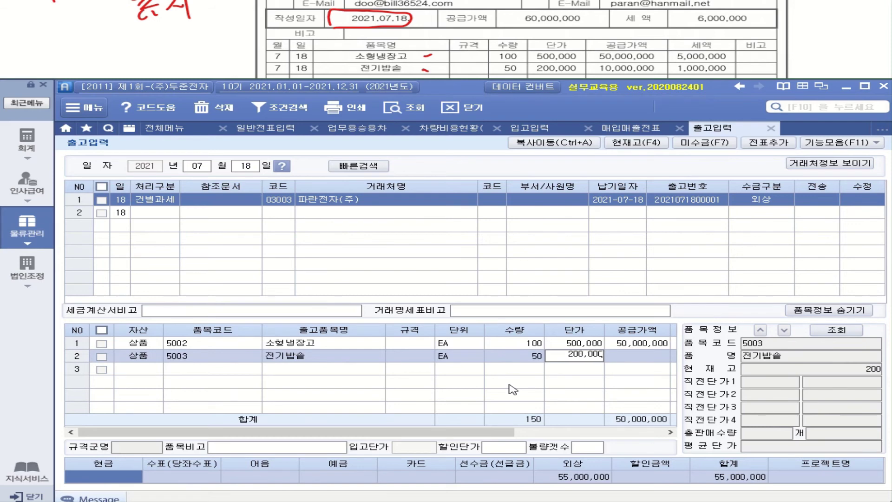
key(Return)
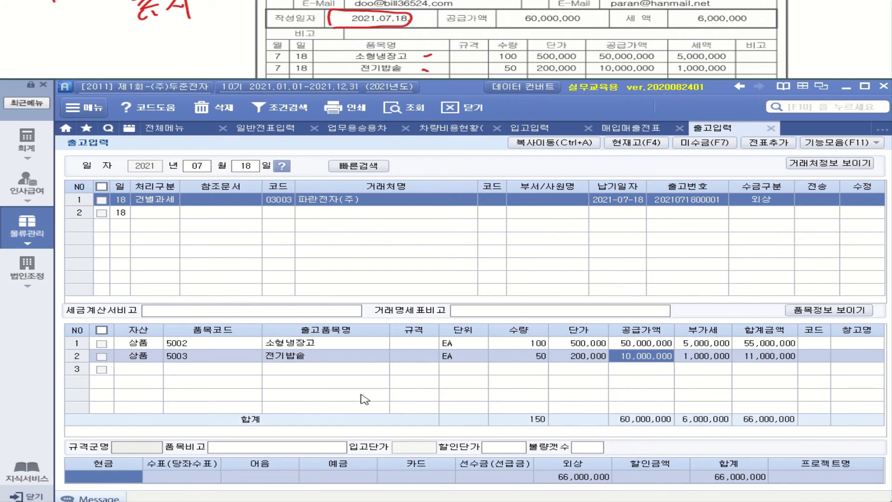
- Select the 파란전자(주) delivery row and transmit it as an accounting slip through 전표추가 and 전송
click(101, 200)
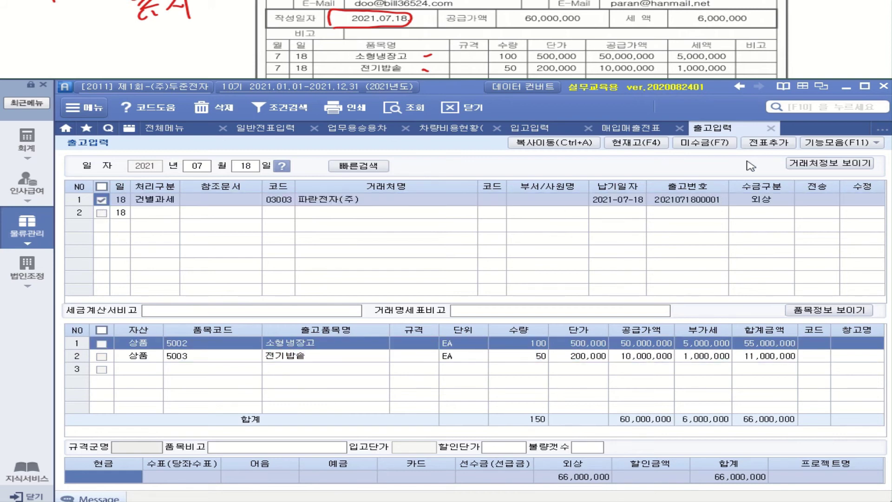
click(769, 142)
click(442, 251)
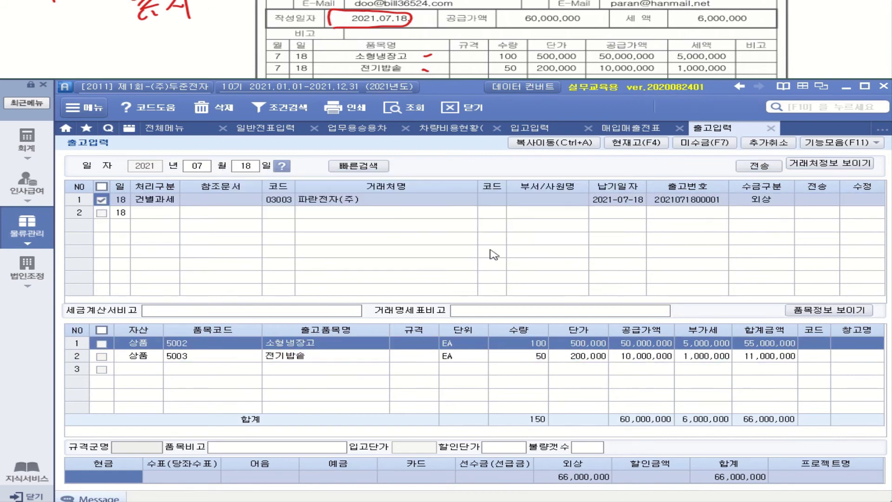
click(765, 168)
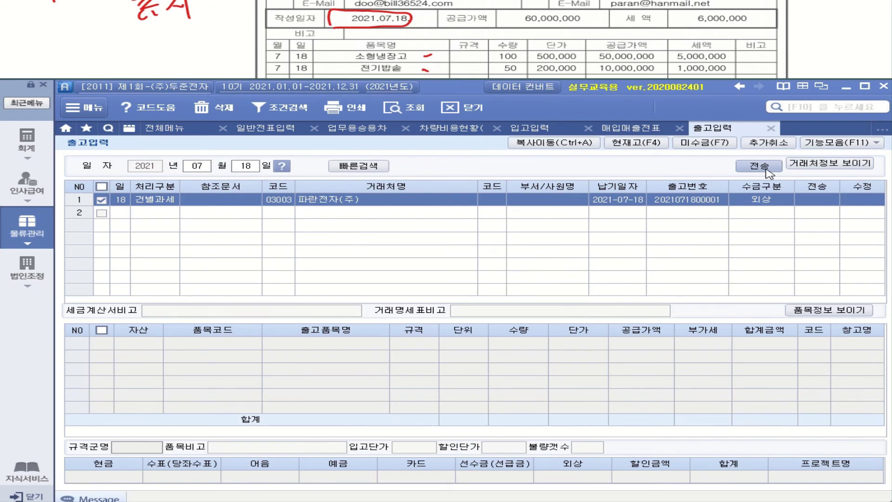
click(447, 279)
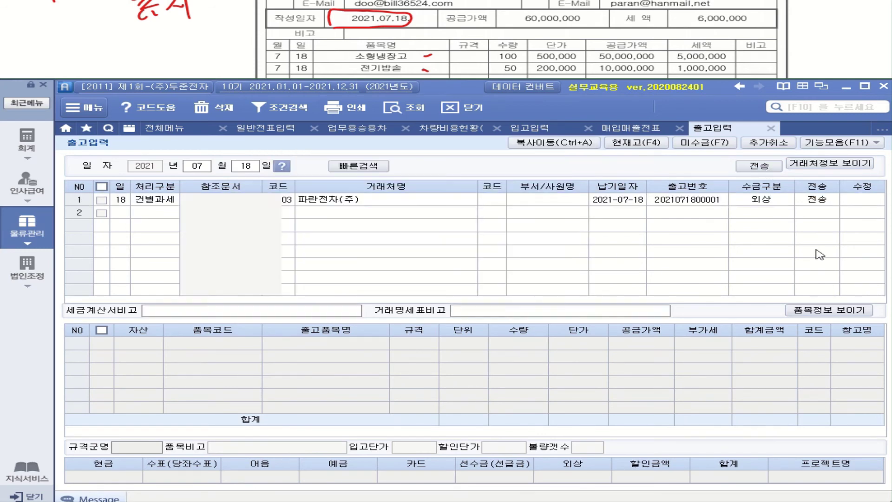
click(820, 255)
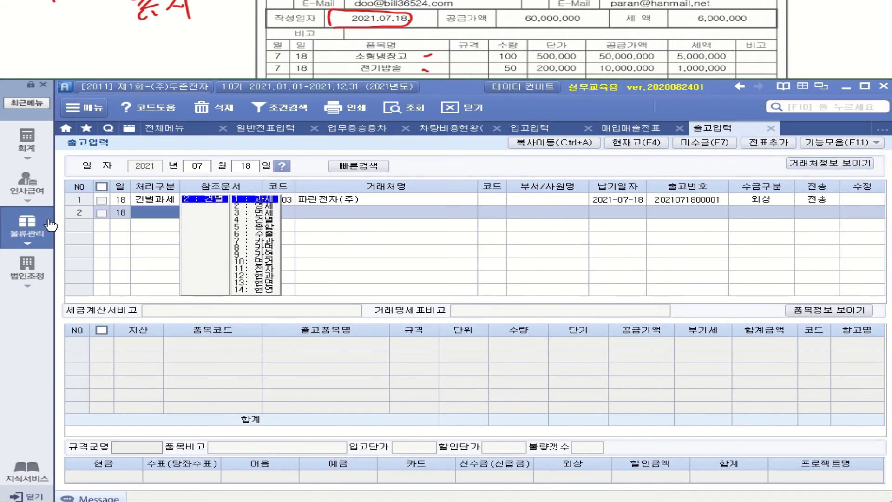
- Open 매입매출전표입력 and set the date to day 18 of month 07
click(26, 139)
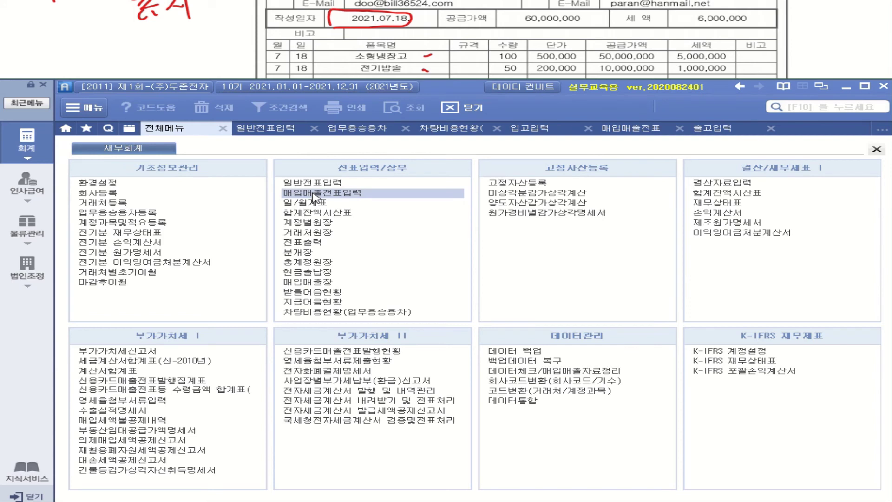
click(313, 194)
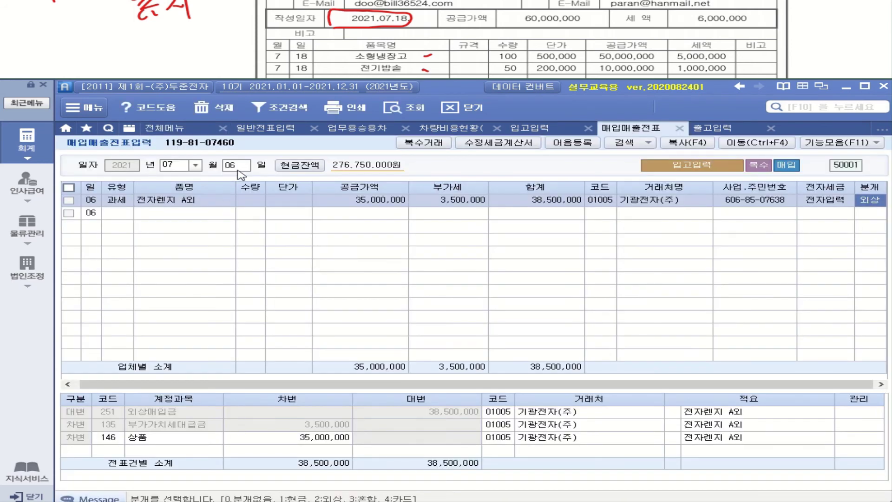
click(237, 165)
text(18)
key(Return)
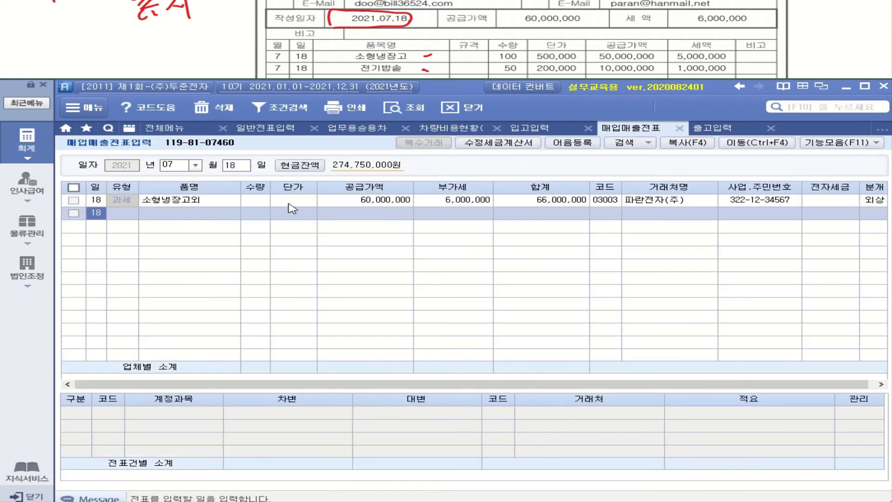
- Set 전자세금 of the 소형냉장고외 sale to 파란전자(주) to 전자입력
click(215, 201)
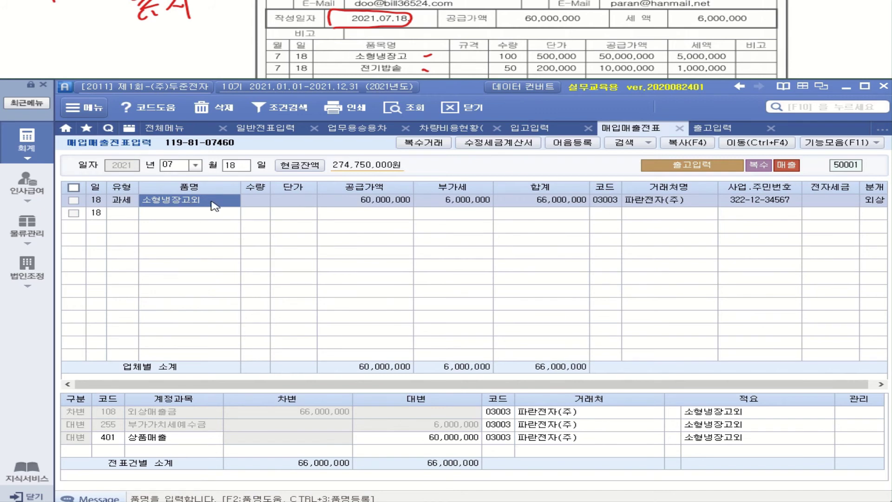
click(827, 201)
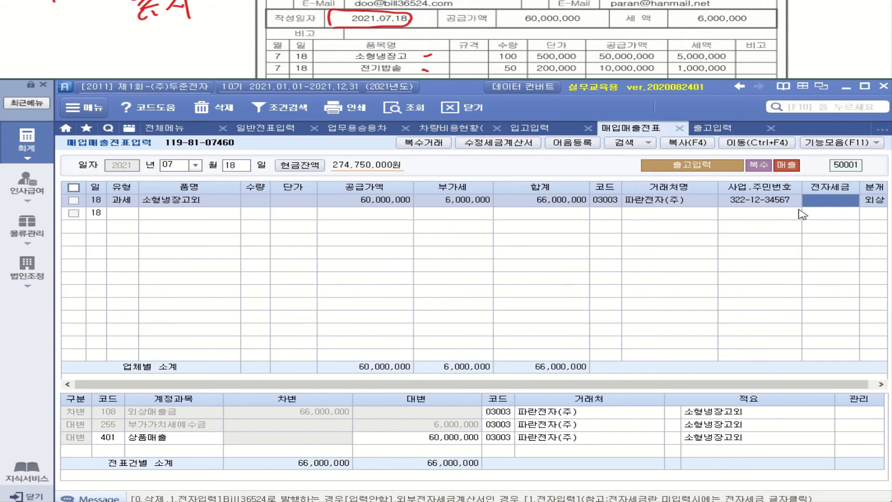
text(1)
key(Return)
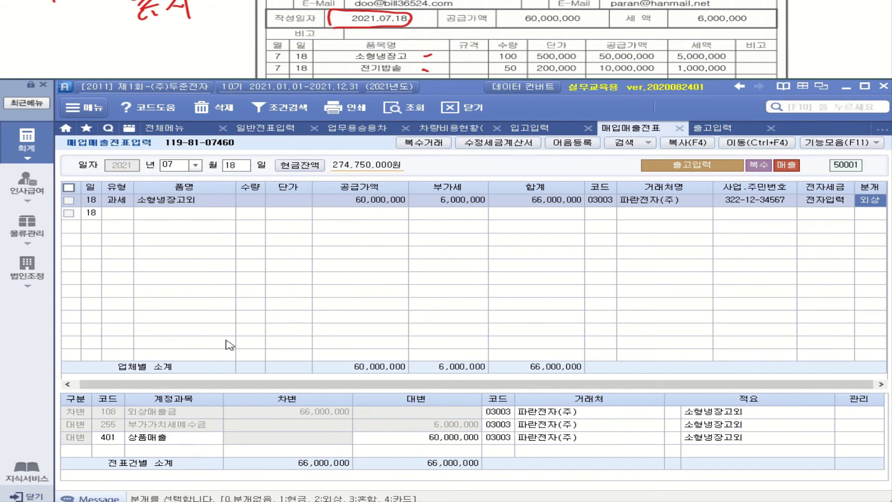
click(214, 204)
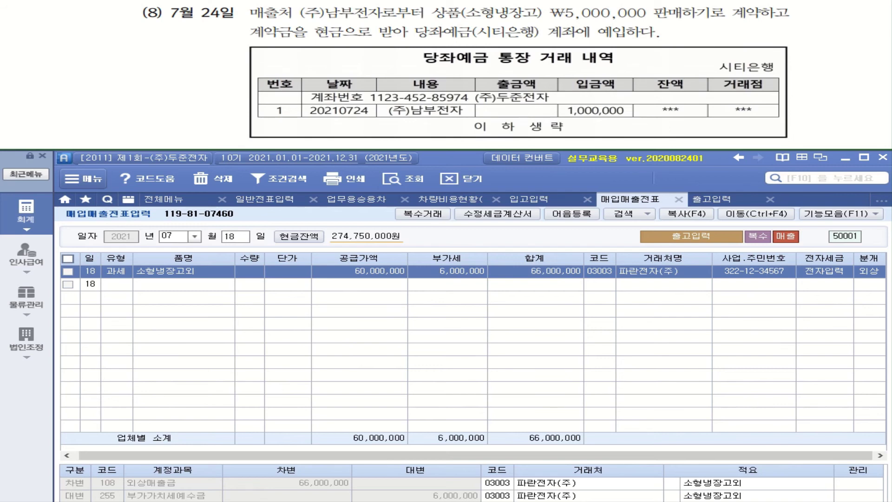
mouse_move(660, 11)
mouse_down()
mouse_move(701, 26)
mouse_move(762, 26)
mouse_move(743, 4)
mouse_move(766, 19)
mouse_up()
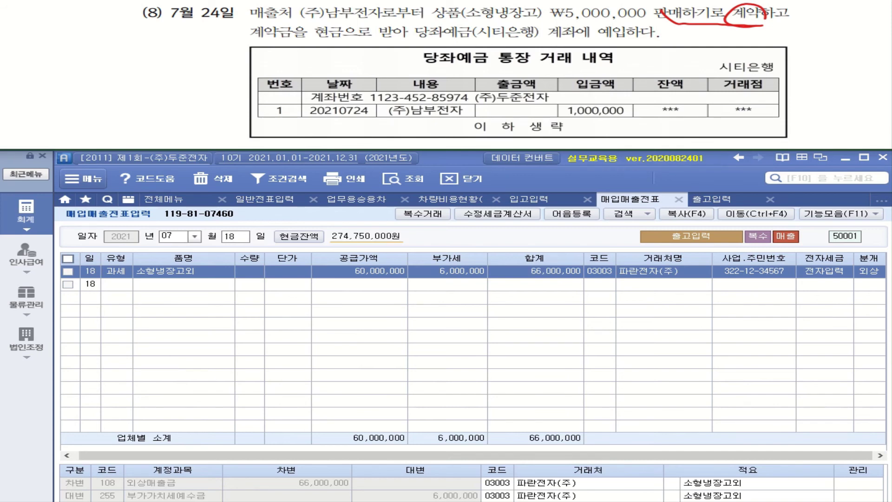
drag(415, 39, 665, 39)
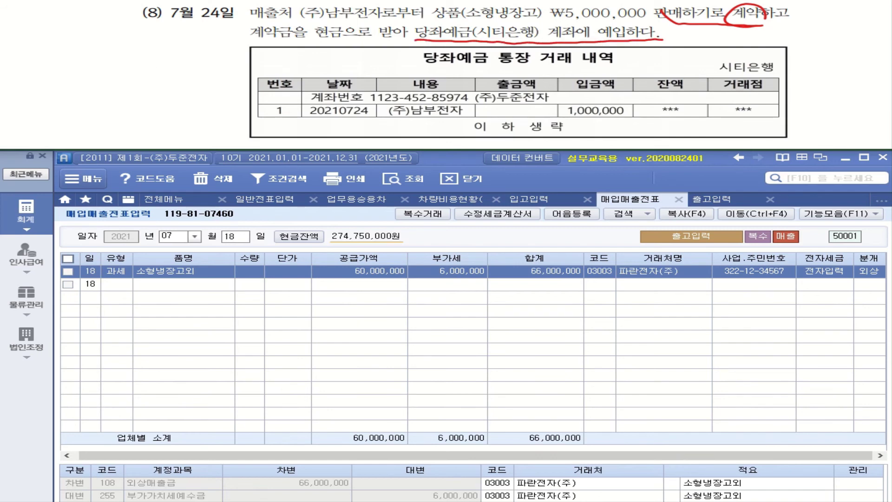
drag(153, 68, 116, 110)
drag(9, 32, 33, 34)
mouse_move(42, 26)
mouse_down()
mouse_move(42, 48)
mouse_move(49, 38)
mouse_move(65, 49)
mouse_move(117, 37)
mouse_move(116, 50)
mouse_up()
mouse_move(38, 58)
mouse_down()
mouse_move(32, 81)
mouse_move(59, 77)
mouse_up()
mouse_move(60, 59)
mouse_down()
mouse_move(61, 82)
mouse_move(81, 68)
mouse_move(91, 80)
mouse_up()
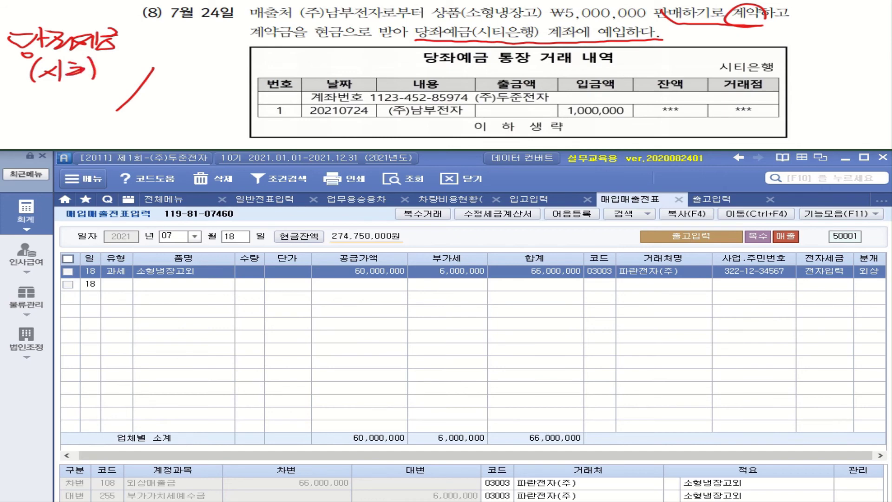
drag(511, 49, 530, 67)
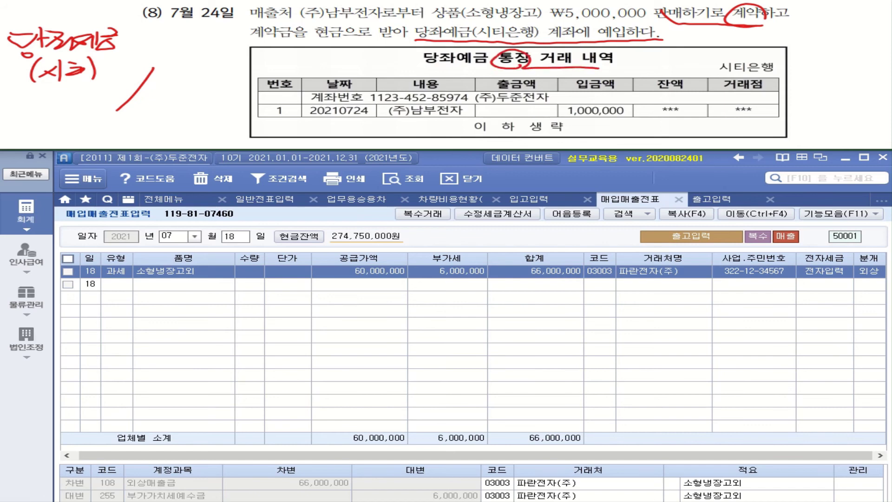
mouse_move(368, 120)
mouse_down()
mouse_move(354, 98)
mouse_move(343, 121)
mouse_up()
mouse_move(626, 120)
mouse_down()
mouse_move(569, 122)
mouse_move(632, 99)
mouse_move(637, 113)
mouse_up()
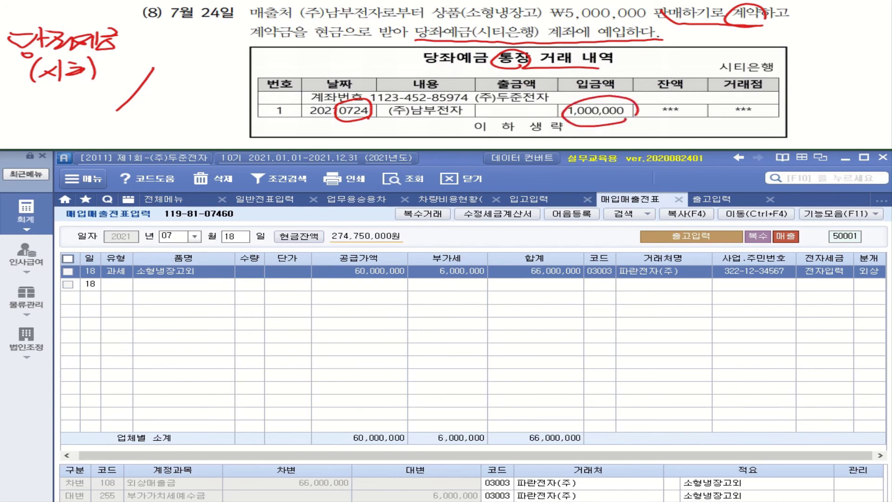
mouse_move(11, 91)
mouse_down()
mouse_move(14, 104)
mouse_move(119, 88)
mouse_up()
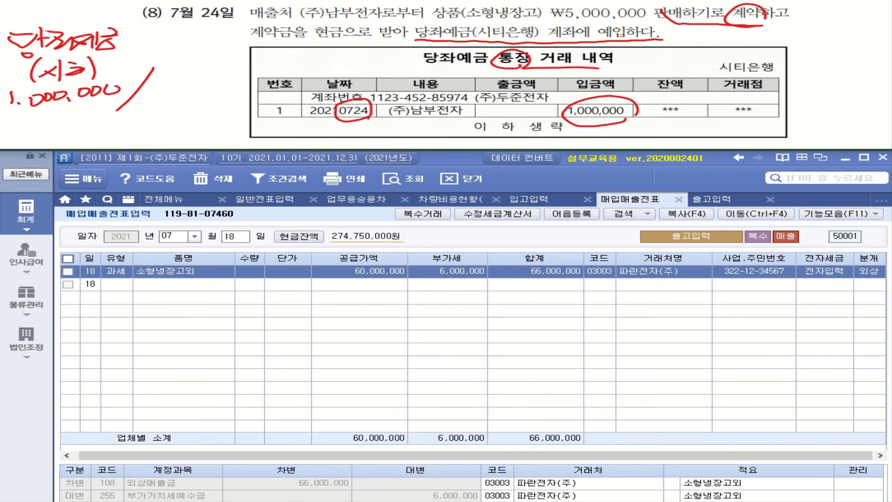
mouse_move(162, 65)
mouse_down()
mouse_move(185, 82)
mouse_move(173, 85)
mouse_up()
mouse_move(204, 59)
mouse_down()
mouse_move(195, 70)
mouse_move(234, 72)
mouse_up()
drag(219, 78, 231, 85)
drag(172, 88, 153, 108)
drag(230, 91, 232, 101)
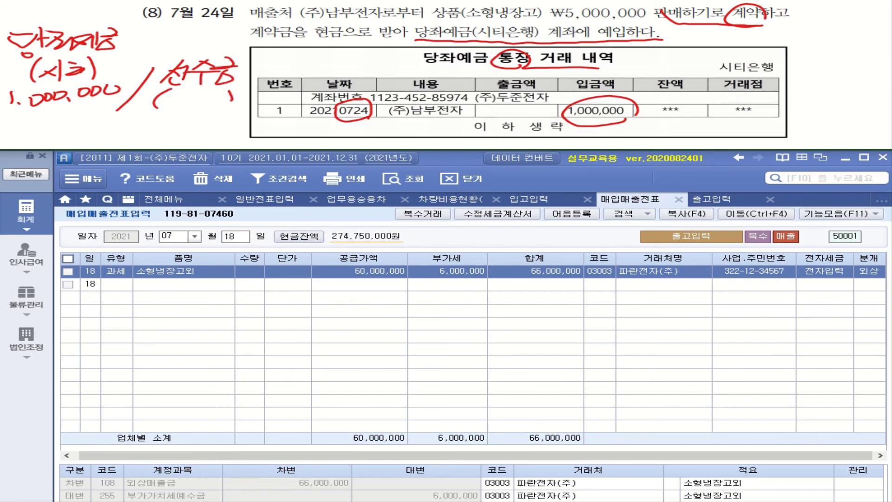
drag(321, 7, 366, 6)
drag(195, 100, 222, 98)
drag(223, 95, 247, 95)
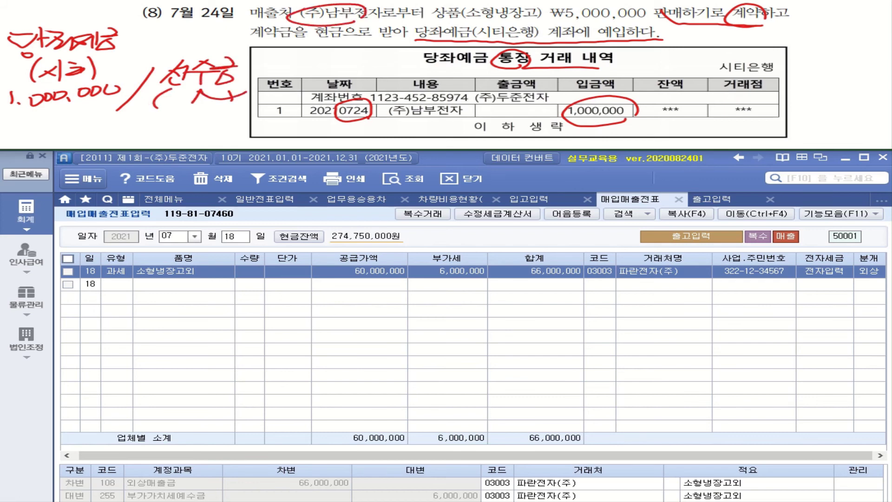
drag(295, 28, 237, 95)
mouse_move(97, 118)
mouse_down()
mouse_move(98, 130)
mouse_move(120, 130)
mouse_up()
drag(133, 121, 131, 121)
drag(149, 120, 178, 132)
drag(193, 119, 192, 120)
drag(208, 118, 212, 116)
mouse_move(229, 116)
mouse_down()
mouse_move(222, 121)
mouse_move(232, 117)
mouse_up()
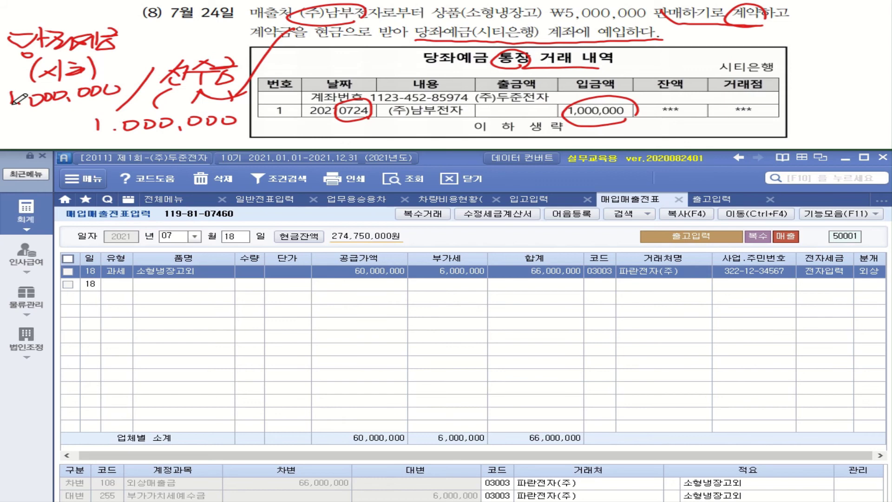
- Open 일반전표입력 and set the date to day 24 of month 07
click(26, 212)
click(326, 254)
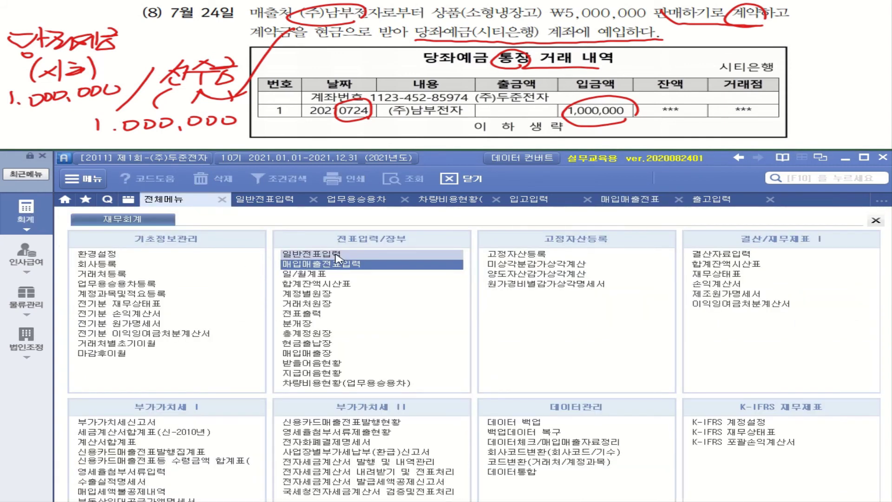
click(242, 243)
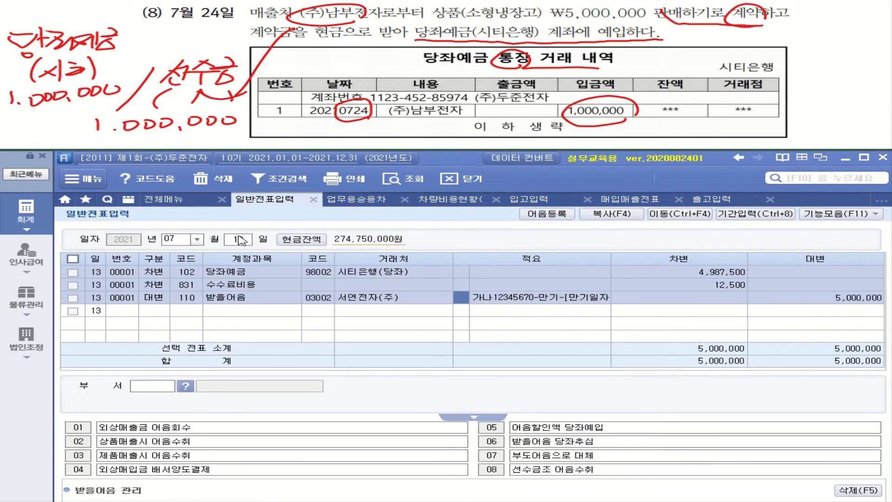
text(24)
key(Return)
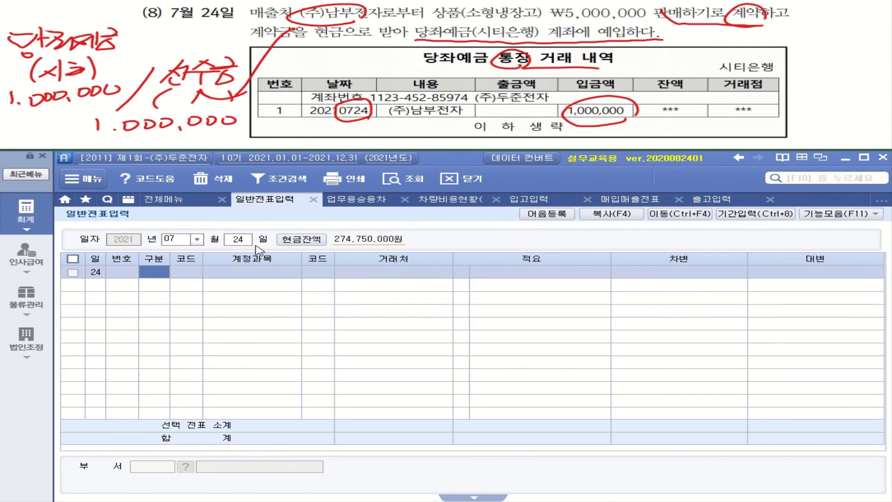
- Enter a 차변 line for account 102 당좌예금 with 거래처 시티은행(당좌) and an amount of 1,000,000
text(3)
key(Return)
text(102)
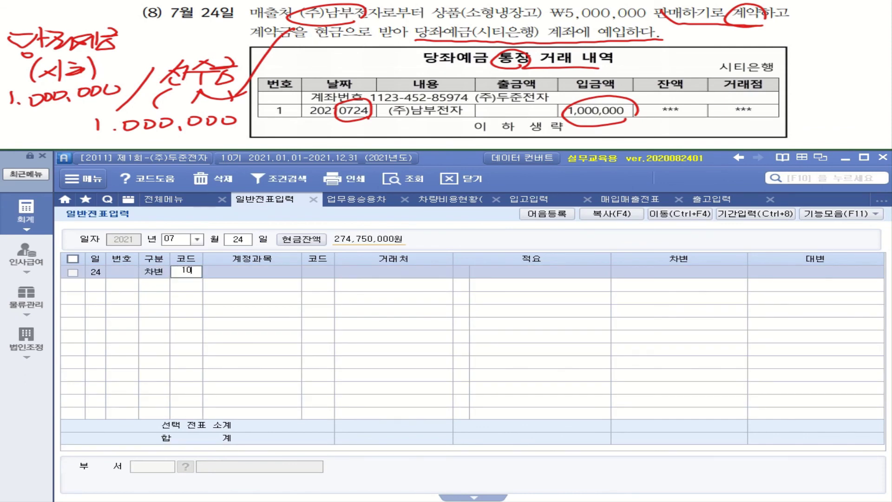
key(Return)
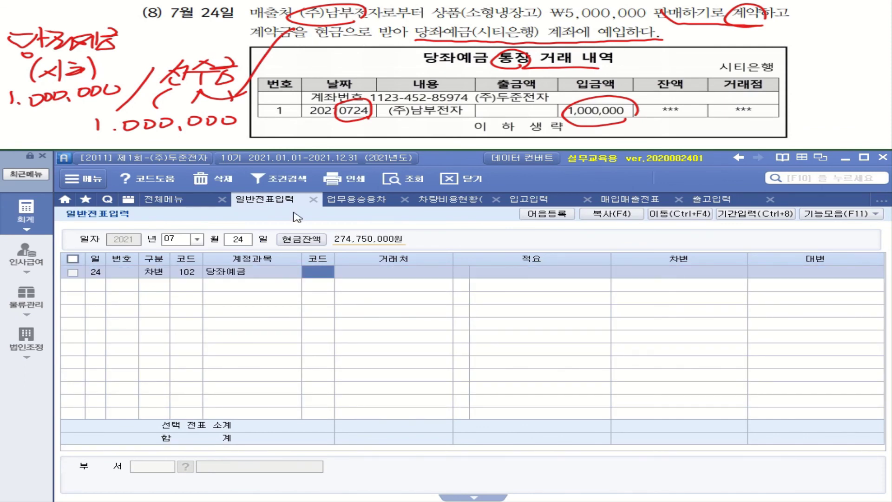
text(시티)
key(Return)
key(Return)
text(1)
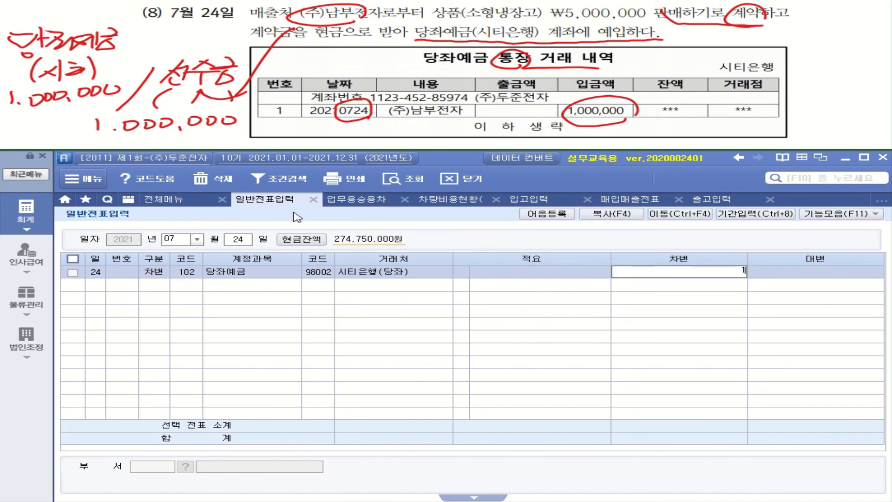
key(plus)
key(plus)
key(Return)
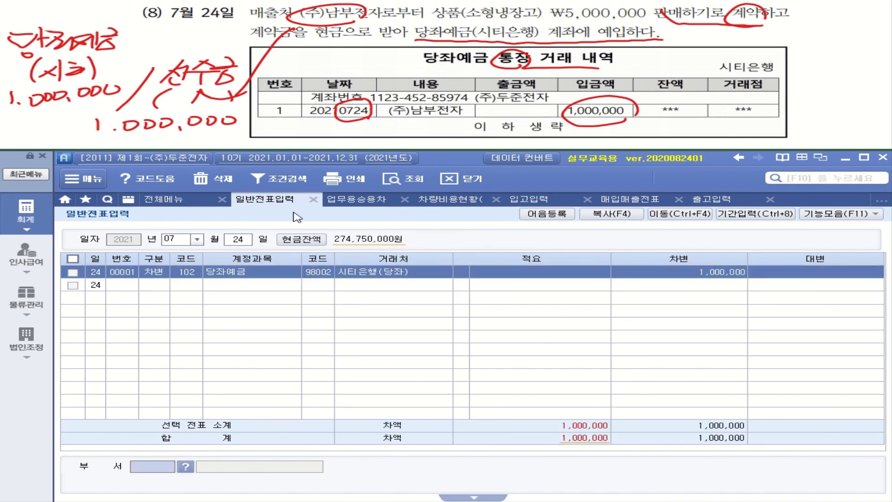
key(Return)
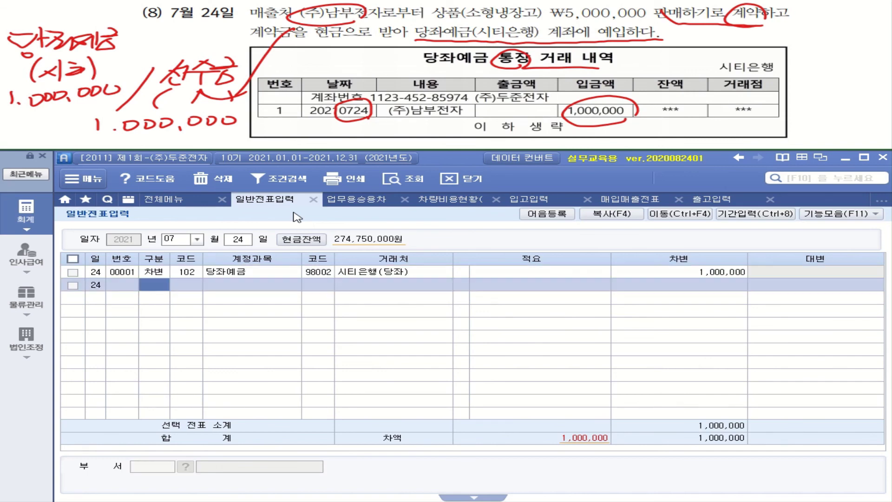
- Enter the matching 대변 line for account 259 선수금 with 거래처 (주)남부전자 and an amount of 1,000,000
text(4)
key(Return)
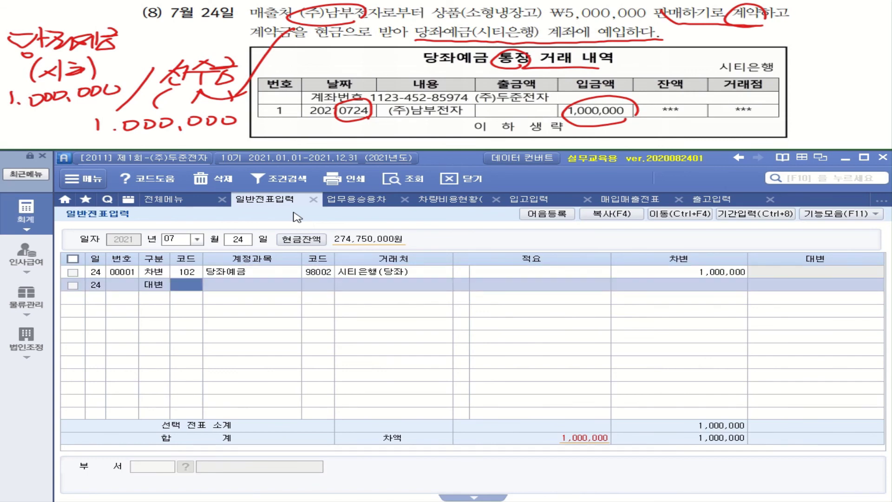
text(선수)
key(Return)
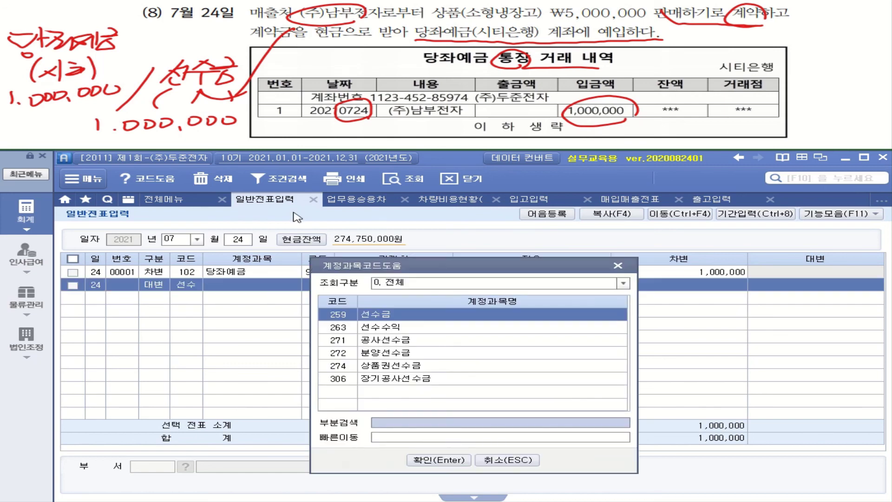
key(Return)
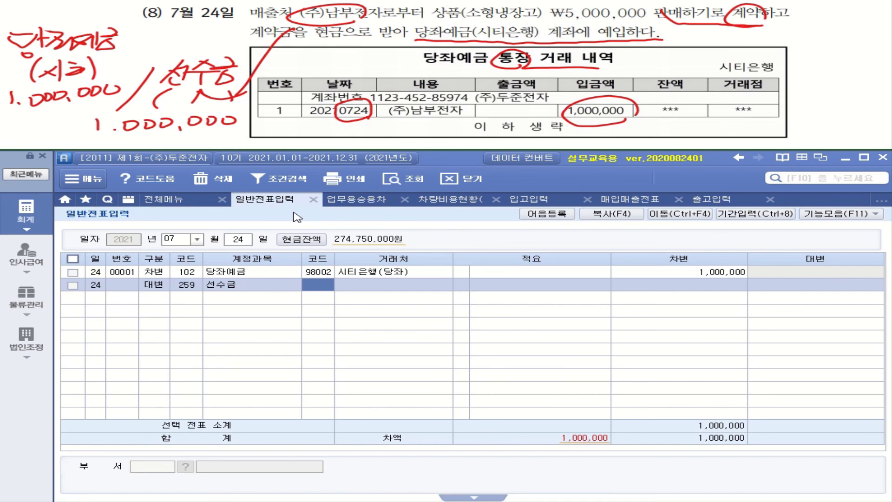
text(남ㅂㅜ)
key(Return)
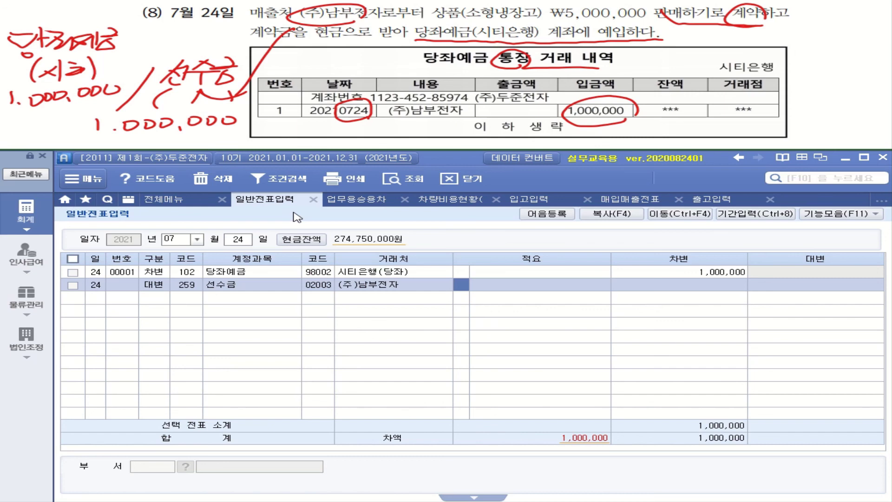
key(Return)
key(Return)
text(1000000)
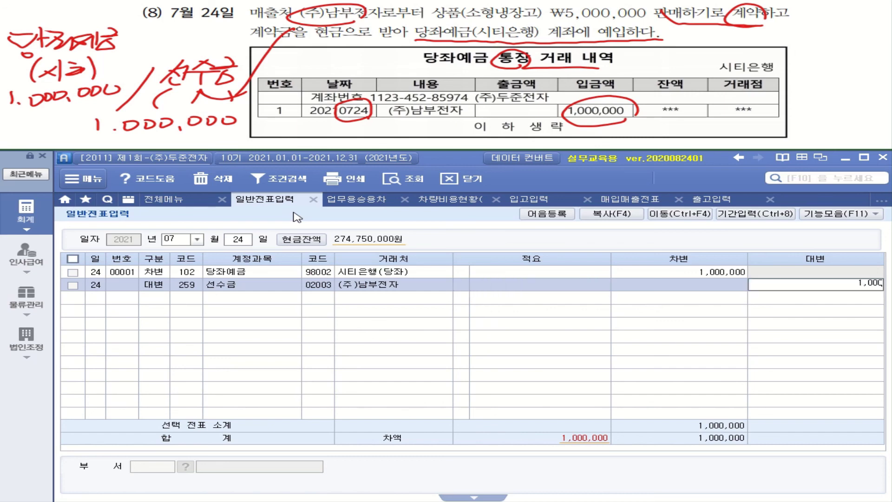
key(Return)
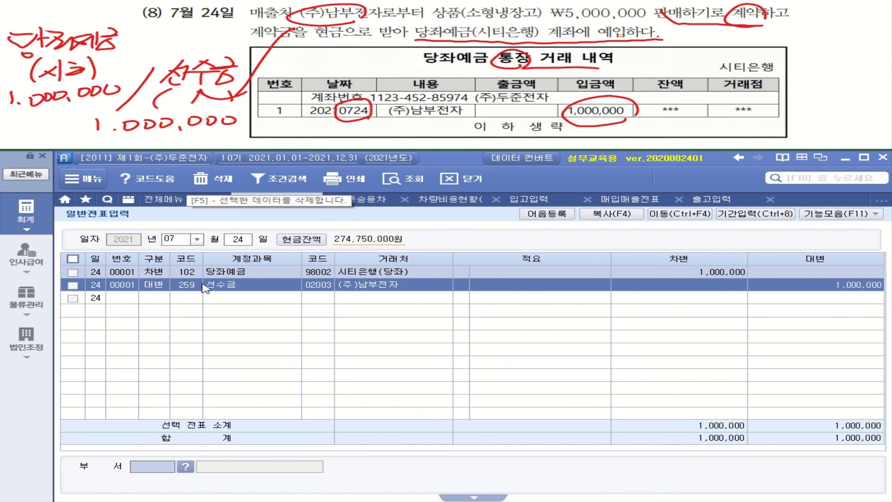
click(189, 273)
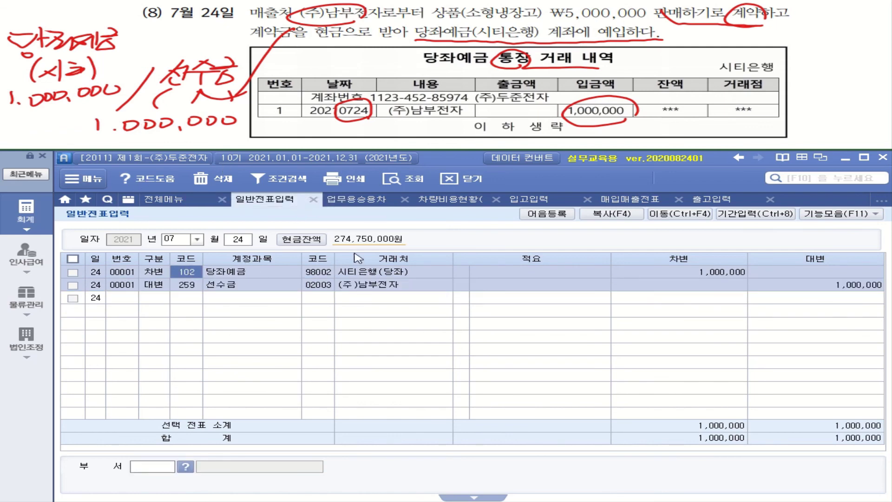
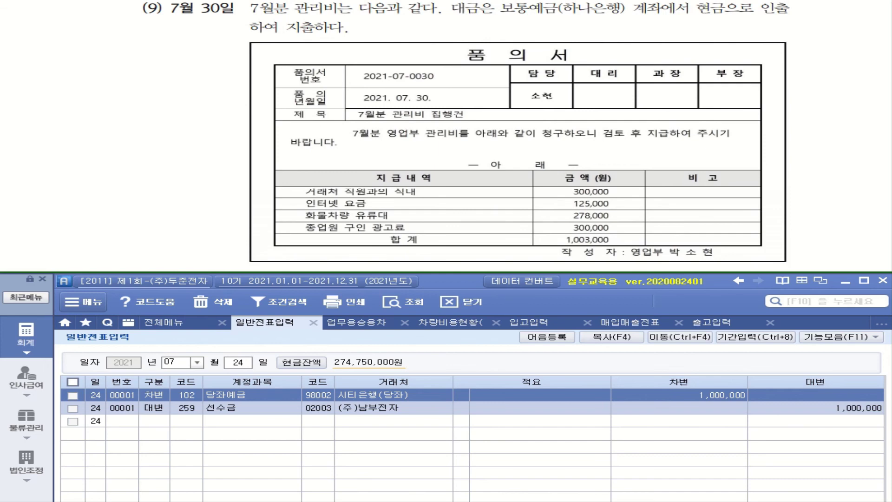
drag(500, 18, 683, 17)
mouse_move(591, 21)
mouse_down()
mouse_move(570, 37)
mouse_move(609, 40)
mouse_move(641, 17)
mouse_up()
mouse_move(627, 26)
mouse_down()
mouse_move(642, 23)
mouse_move(639, 37)
mouse_move(712, 22)
mouse_up()
drag(688, 32, 716, 37)
drag(767, 23, 771, 39)
drag(597, 19, 711, 7)
mouse_move(715, 24)
mouse_down()
mouse_move(720, 35)
mouse_move(742, 33)
mouse_up()
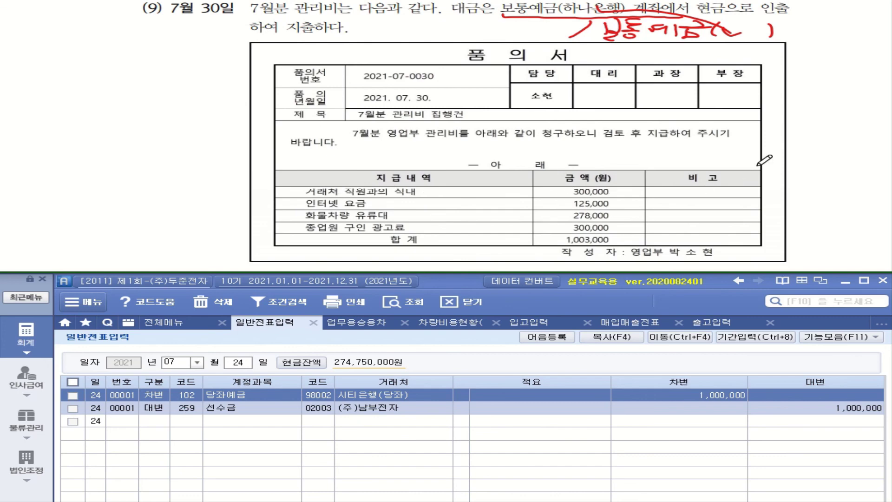
mouse_move(648, 191)
mouse_down()
mouse_move(622, 191)
mouse_move(688, 179)
mouse_move(683, 195)
mouse_move(741, 191)
mouse_up()
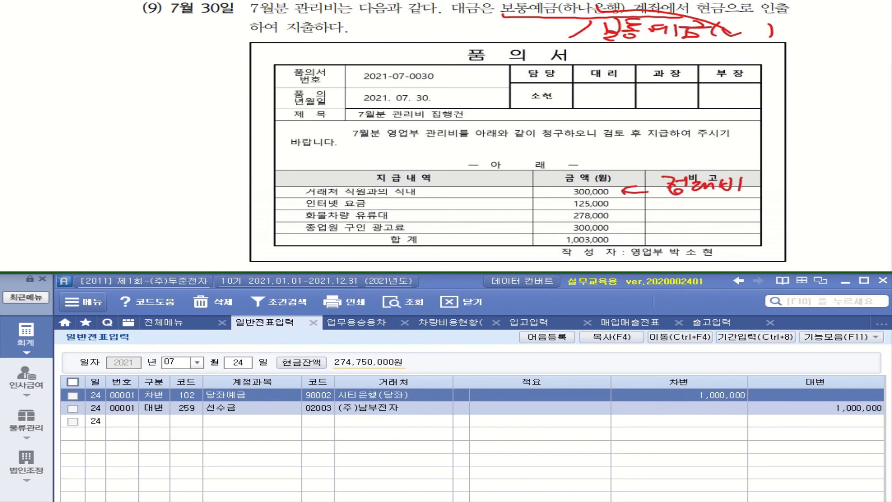
mouse_move(645, 203)
mouse_down()
mouse_move(624, 205)
mouse_move(677, 205)
mouse_move(676, 220)
mouse_move(708, 215)
mouse_up()
drag(717, 200, 719, 216)
drag(708, 209, 718, 215)
drag(728, 201, 729, 215)
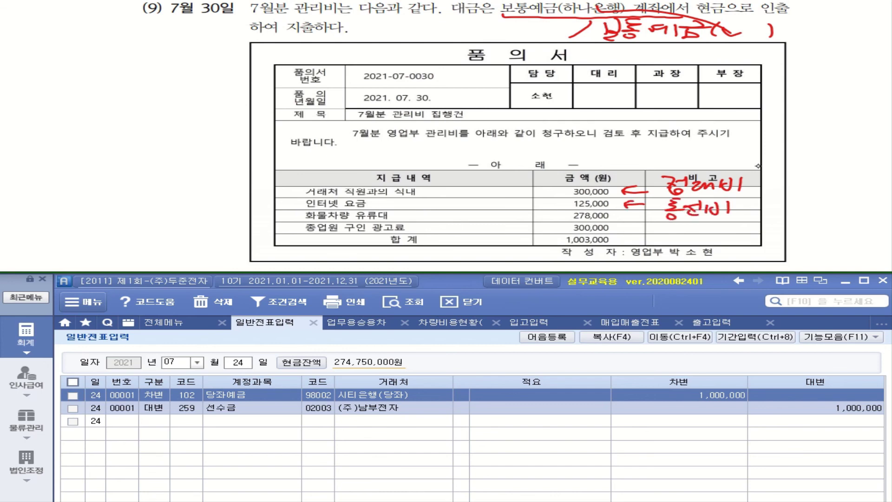
drag(265, 220, 297, 217)
drag(287, 214, 290, 223)
drag(151, 203, 161, 209)
mouse_move(145, 219)
mouse_down()
mouse_move(149, 228)
mouse_move(166, 228)
mouse_up()
mouse_move(171, 203)
mouse_down()
mouse_move(173, 228)
mouse_move(190, 217)
mouse_up()
mouse_move(193, 201)
mouse_down()
mouse_move(194, 219)
mouse_move(201, 210)
mouse_up()
mouse_move(185, 220)
mouse_down()
mouse_move(217, 207)
mouse_move(225, 214)
mouse_up()
mouse_move(211, 215)
mouse_down()
mouse_move(213, 226)
mouse_move(231, 222)
mouse_up()
drag(241, 206, 242, 215)
drag(251, 205, 252, 217)
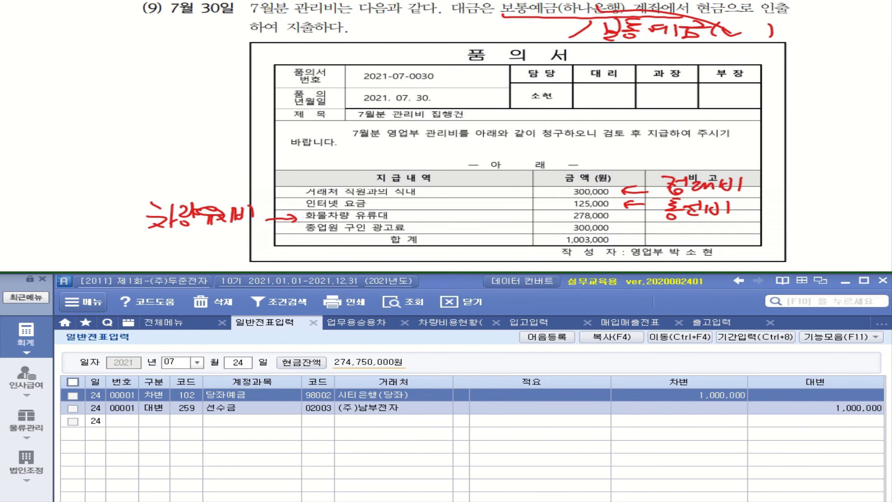
mouse_move(277, 233)
mouse_down()
mouse_move(292, 231)
mouse_move(207, 249)
mouse_up()
mouse_move(157, 235)
mouse_down()
mouse_move(148, 245)
mouse_move(159, 247)
mouse_up()
mouse_move(135, 250)
mouse_down()
mouse_move(158, 243)
mouse_move(162, 252)
mouse_up()
drag(159, 246, 157, 256)
drag(172, 236, 172, 254)
drag(179, 238, 196, 251)
drag(179, 254, 207, 249)
drag(181, 257, 218, 257)
drag(220, 241, 222, 249)
drag(226, 241, 231, 251)
drag(238, 240, 239, 255)
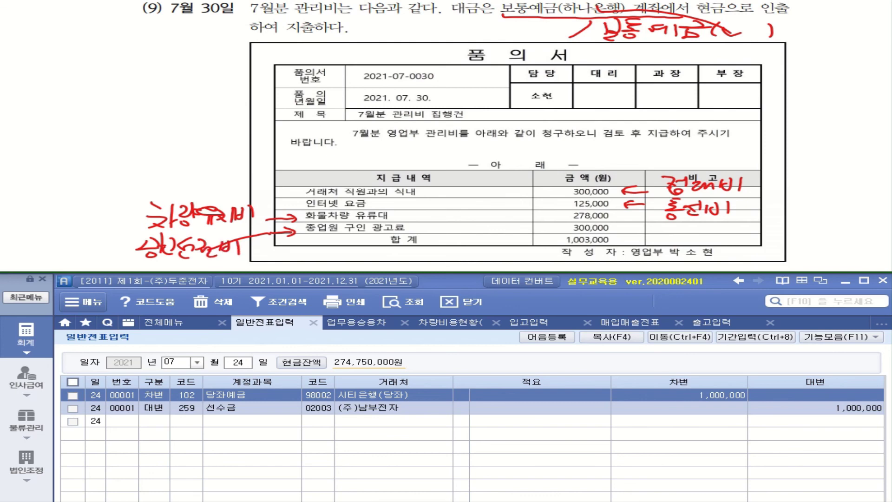
drag(360, 237, 381, 236)
- Set the 일반전표입력 date to day 30 of month 07
click(238, 362)
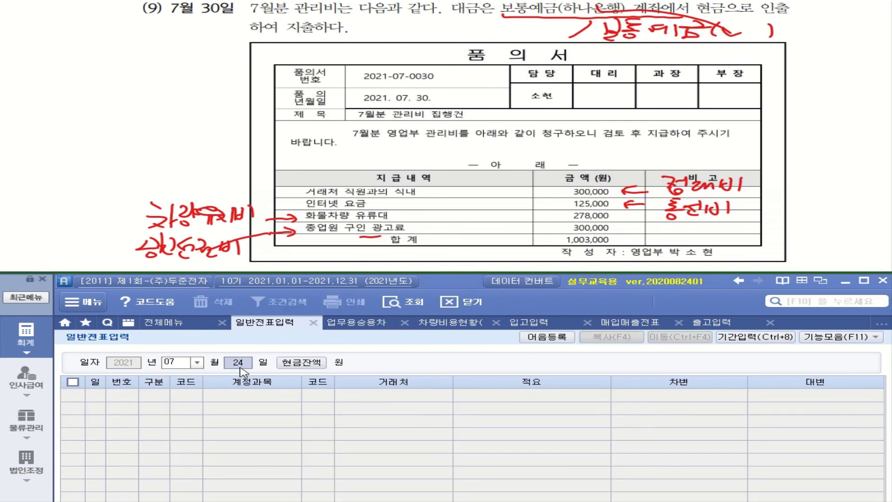
text(30)
key(Return)
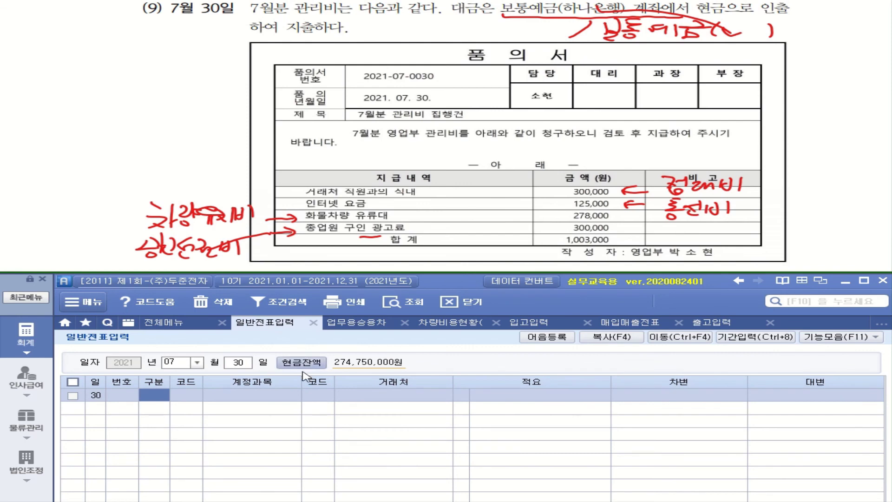
- Enter a 차변 line for account 813 접대비 with an amount of 300,000, leaving 거래처 and 적요 empty
text(3)
key(Return)
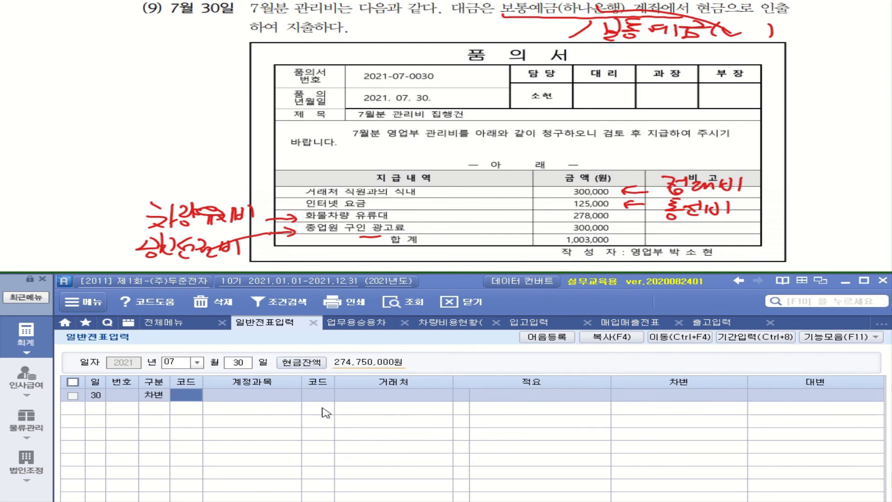
text(813)
key(Return)
key(Return)
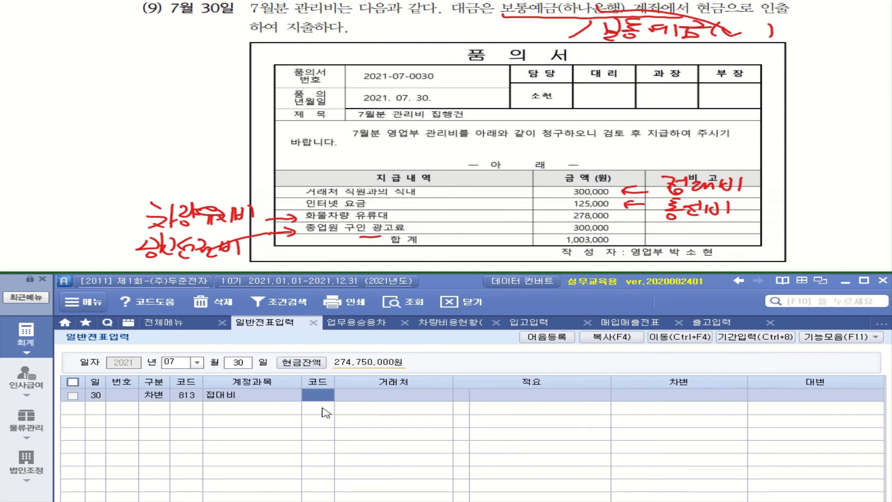
key(Return)
key(Return)
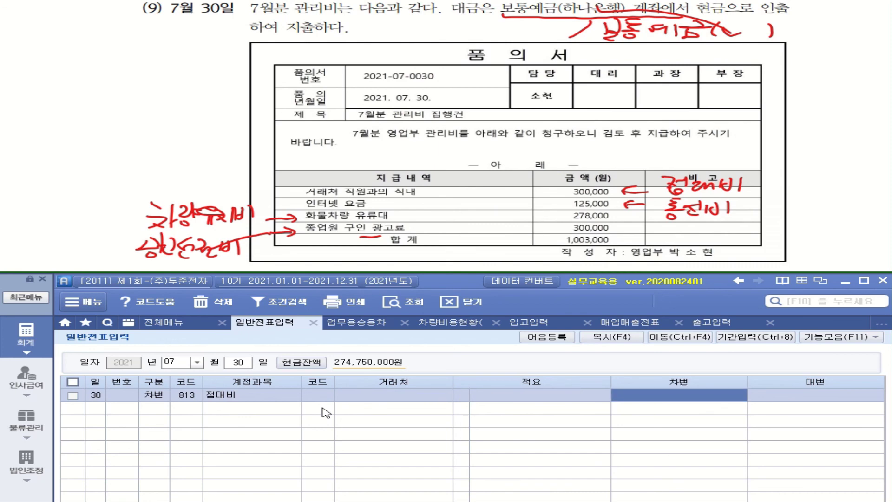
text(3000000)
key(Return)
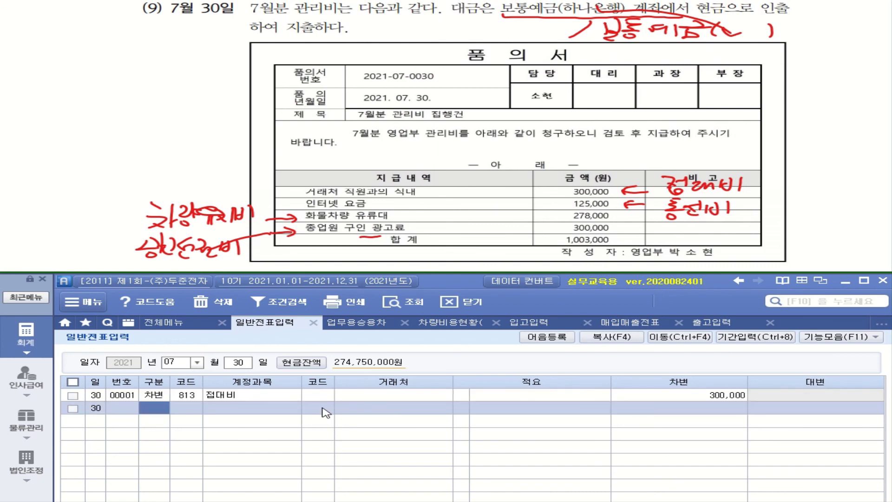
- Enter a 차변 line for account 814 통신비 with an amount of 125,000, leaving 거래처 and 적요 empty
text(3)
key(Return)
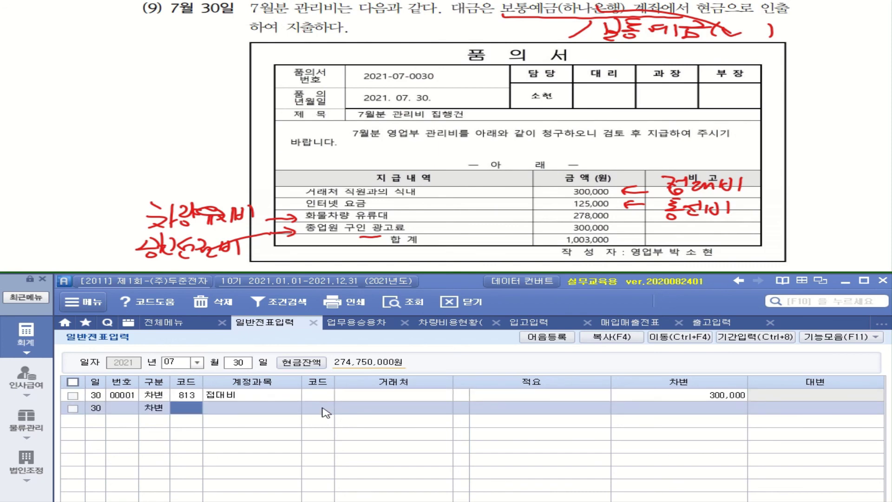
text(814)
key(Return)
key(Return)
key(Return)
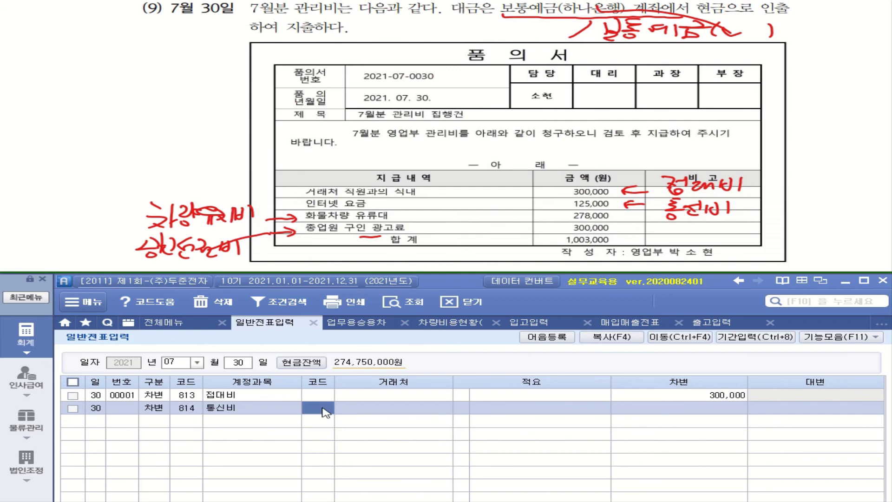
key(Return)
text(1250000)
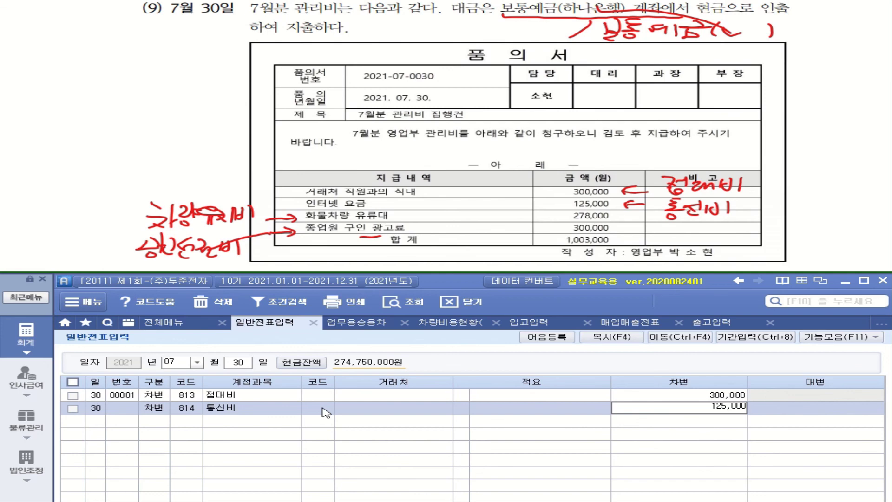
key(Return)
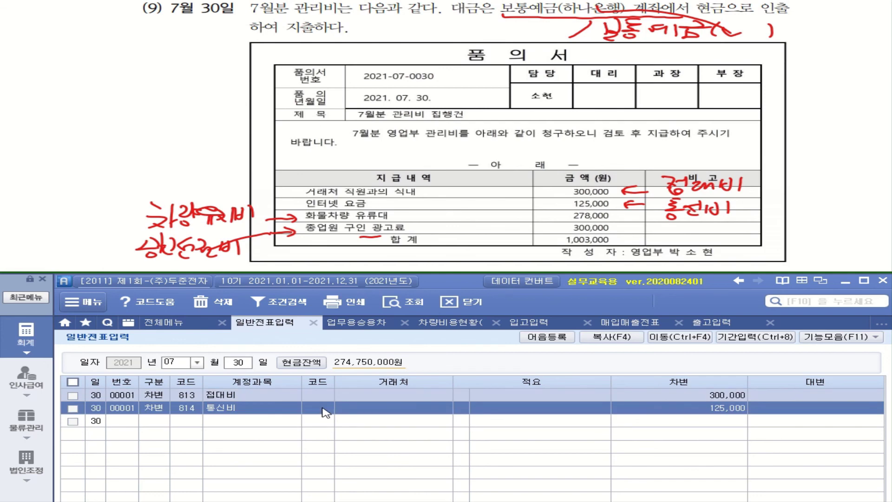
- Enter a 차변 line for account 822 차량유지비 with an amount of 278,000, leaving 거래처 and 적요 empty
text(3)
key(Return)
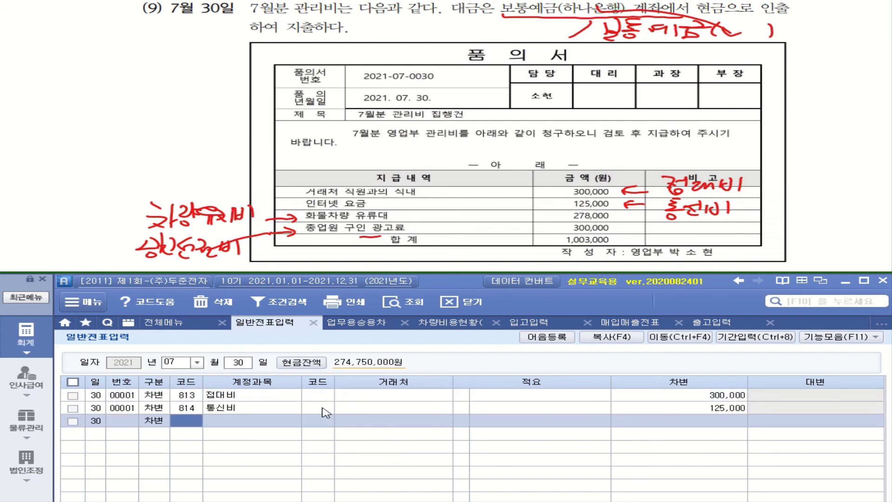
text(822)
key(Return)
key(Return)
key(Return)
key(Return)
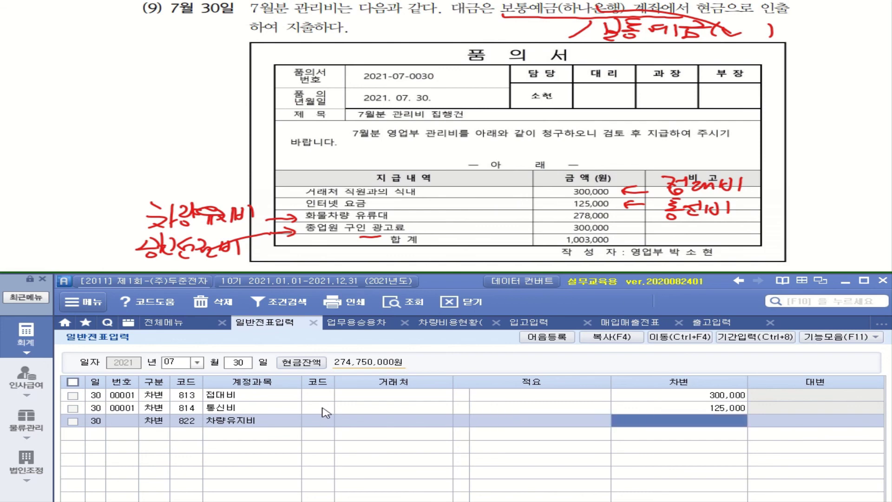
text(2780000)
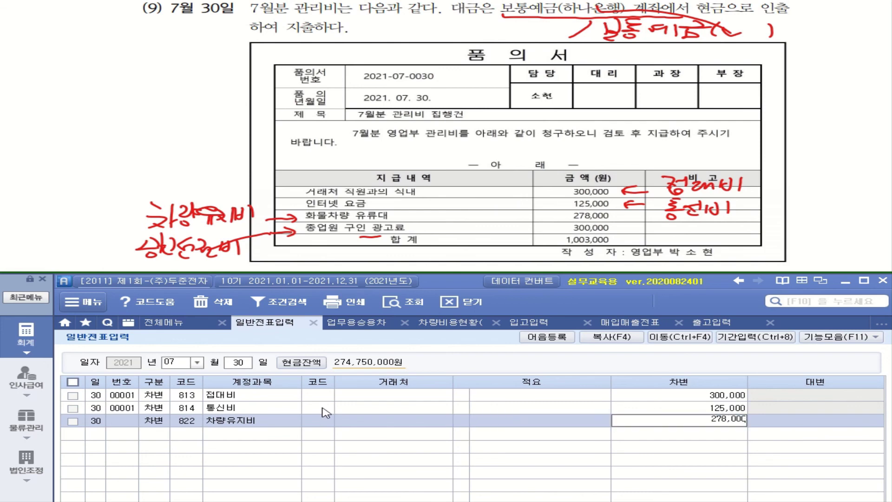
key(Return)
- Enter a 차변 line for account 833 광고선전비 with an amount of 300,000, leaving 거래처 and 적요 empty
text(3)
key(Return)
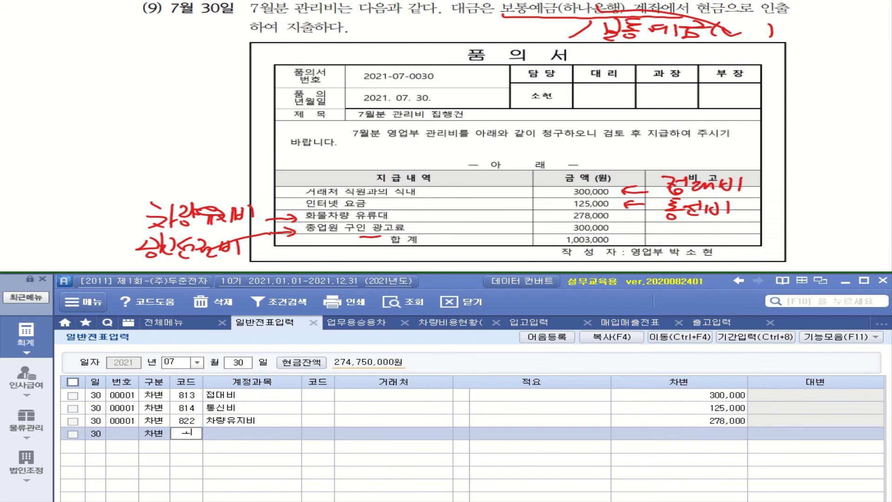
text(광고)
key(Return)
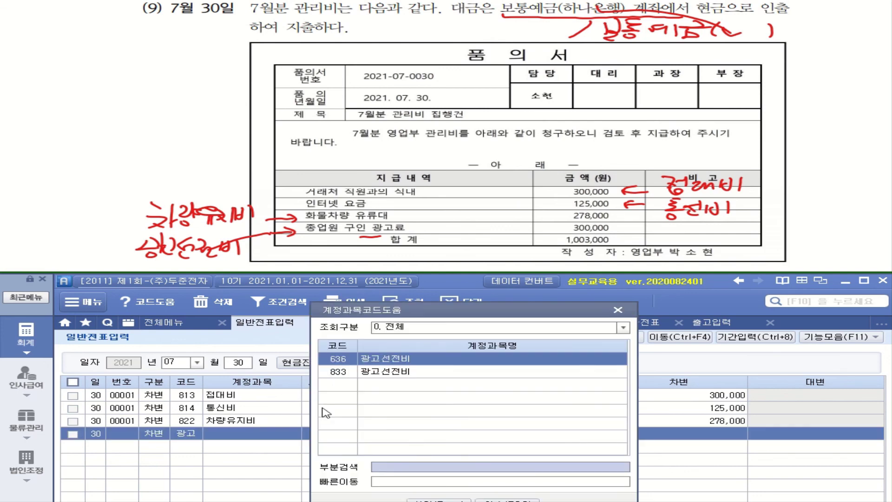
key(Down)
key(Return)
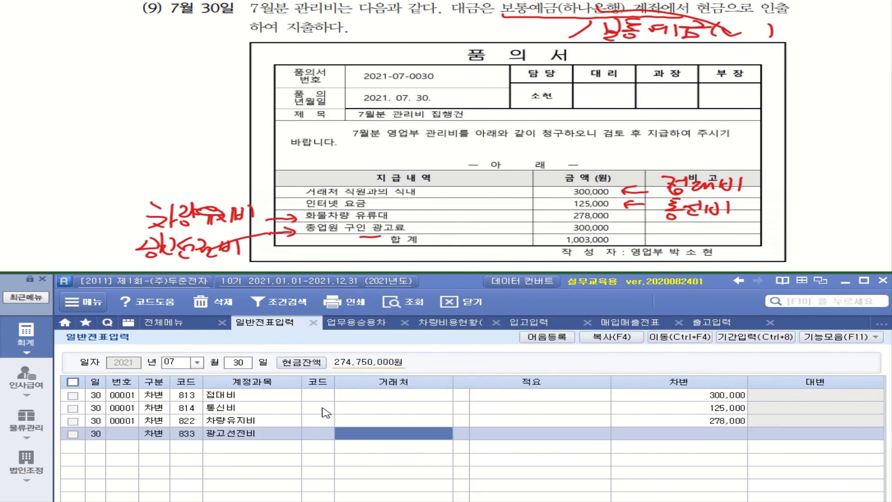
key(Return)
key(Return)
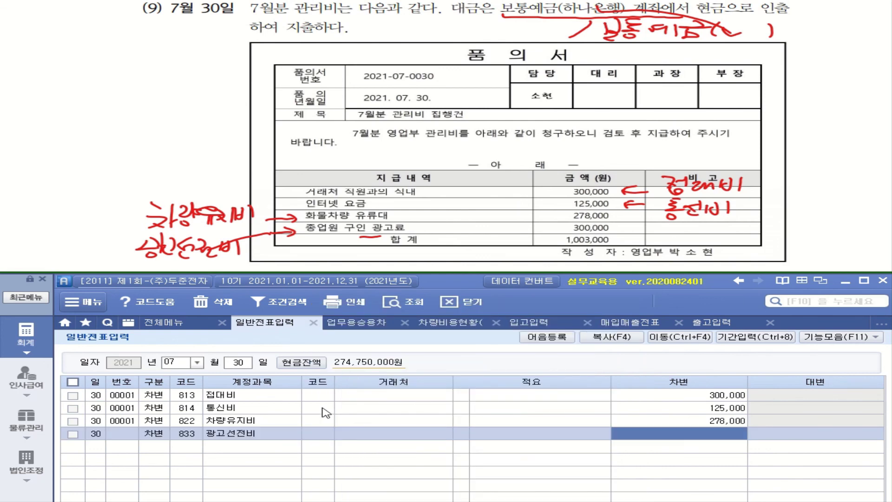
text(3000000)
key(Return)
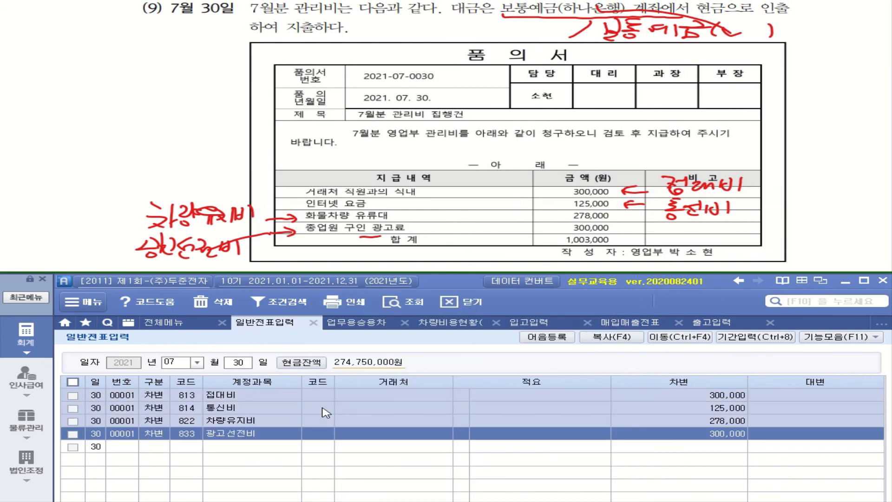
- Enter a 대변 line for account 103 보통예금 with 거래처 98001 하나은행(보통) and an amount of 1,003,000, leaving 적요 empty
text(4)
key(Return)
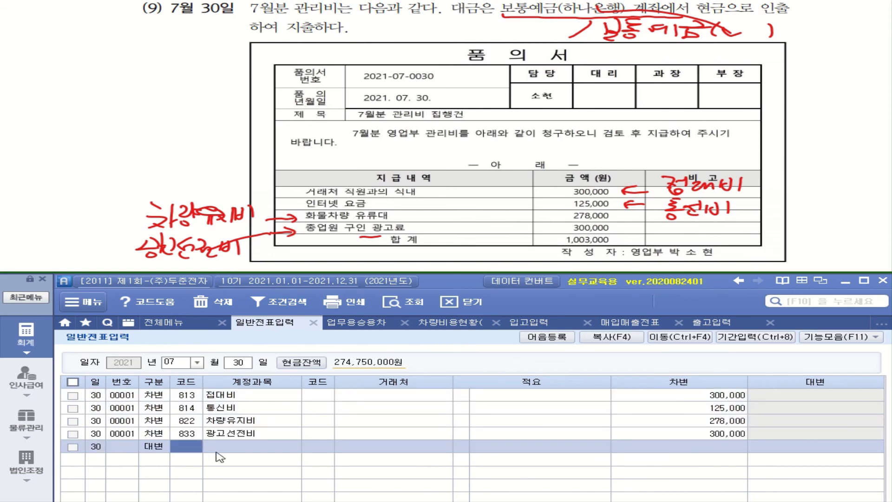
text(103)
key(Return)
text(하)
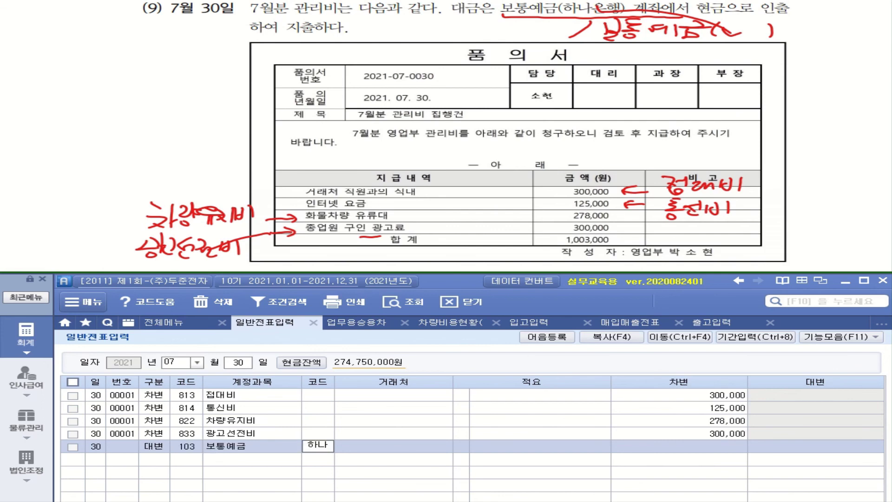
text(나)
key(Return)
key(Return)
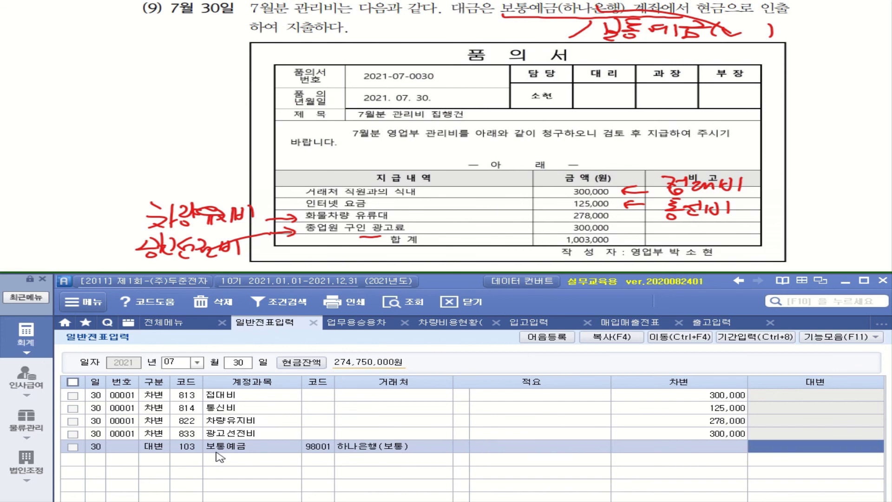
text(1003000)
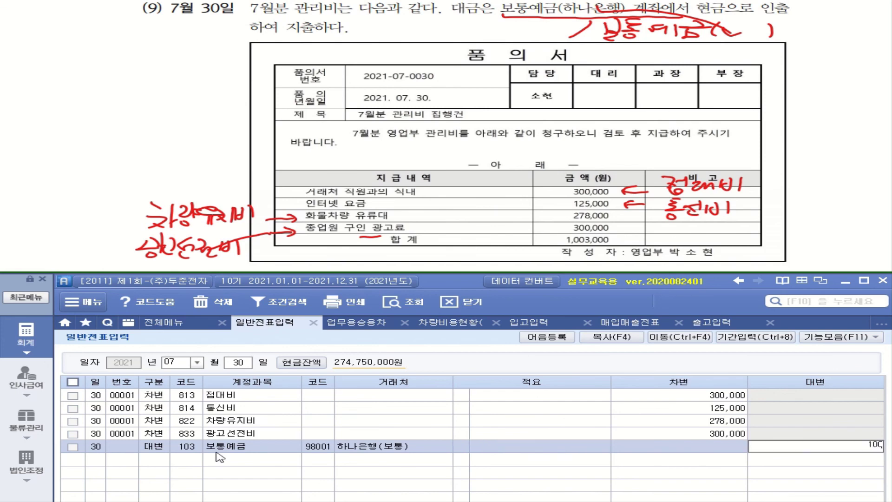
key(Return)
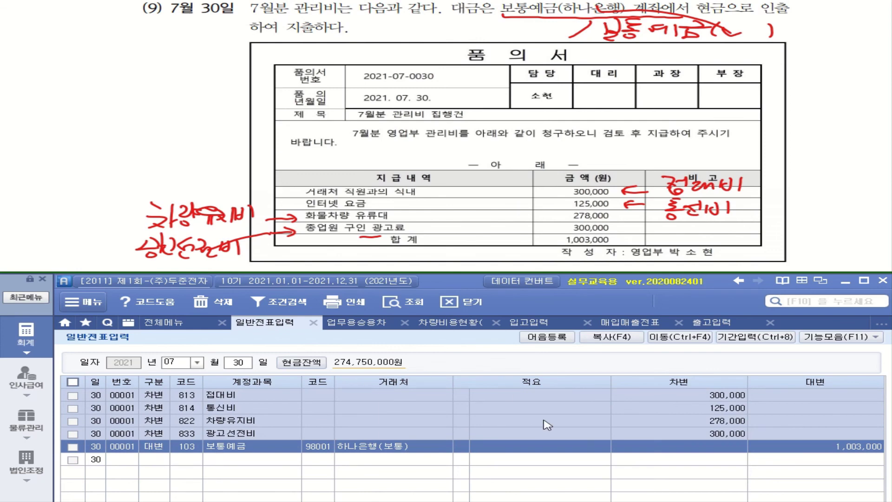
click(193, 447)
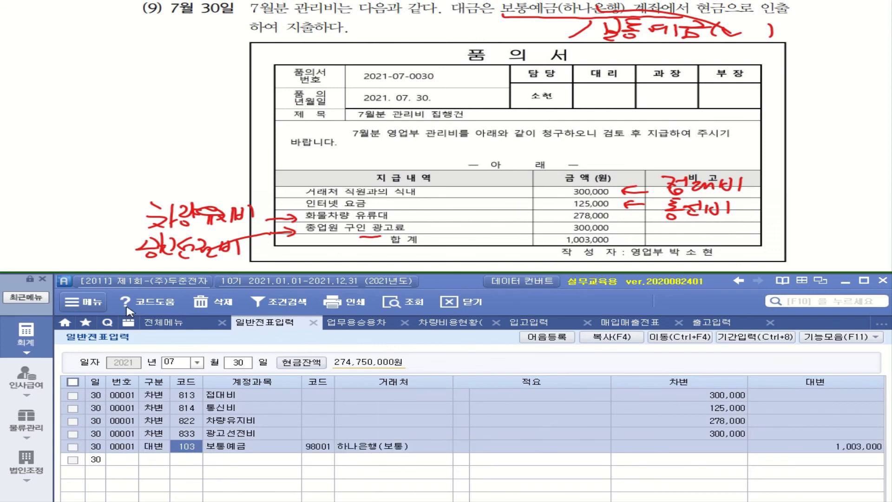